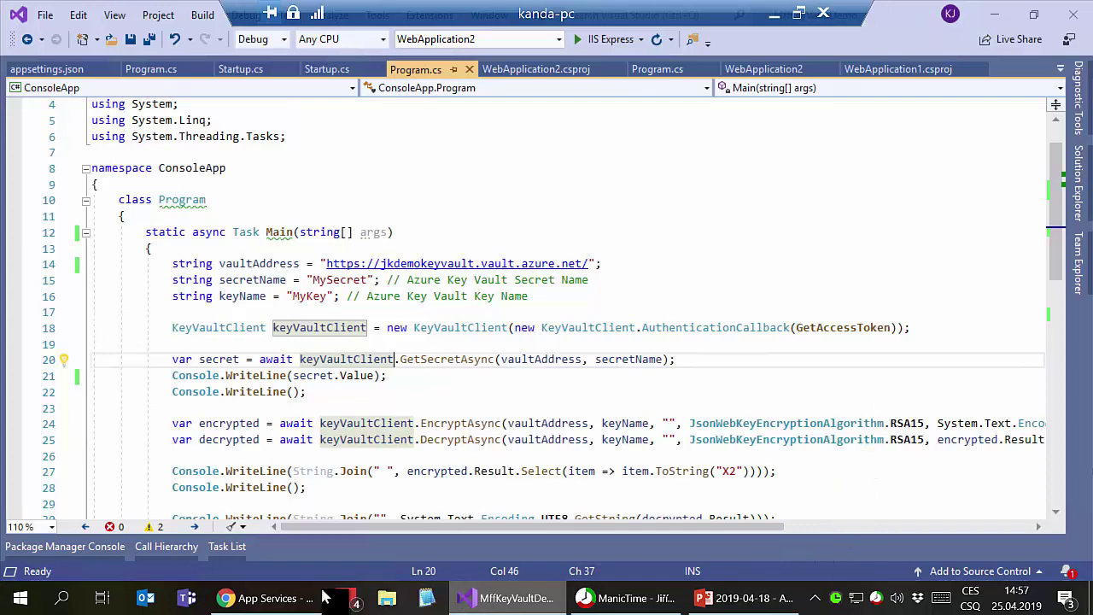
Switch to the Azure portal and start a new key vault named jkdemokeyvault in the existing KeyVaultDemoRG resource group.
{"action": "left_click", "coordinate": [282, 597]}
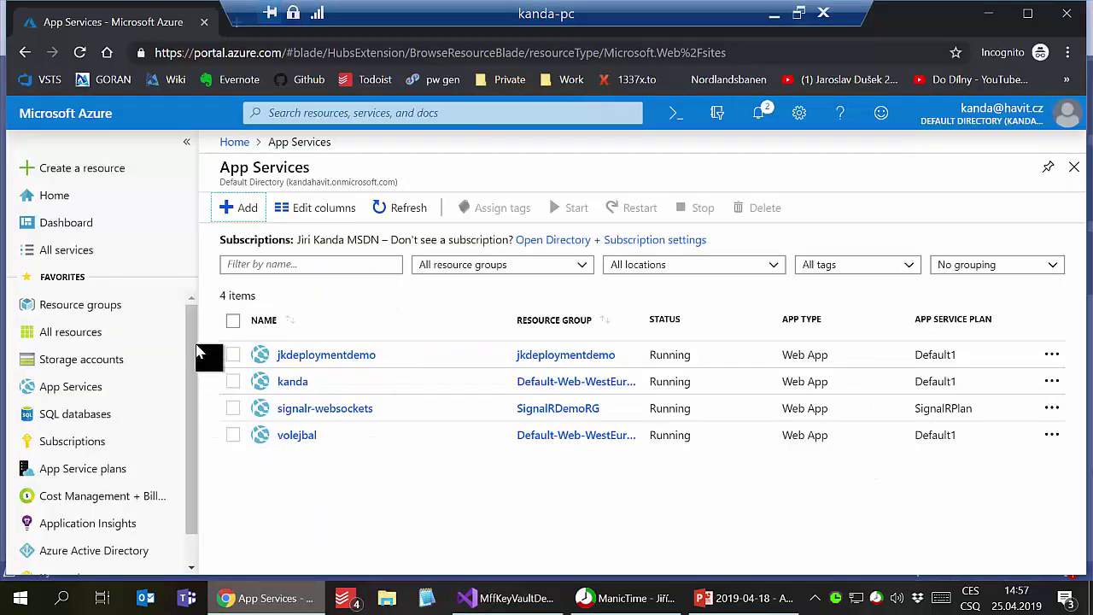
{"action": "scroll", "coordinate": [201, 422], "scroll_direction": "down", "scroll_amount": 2}
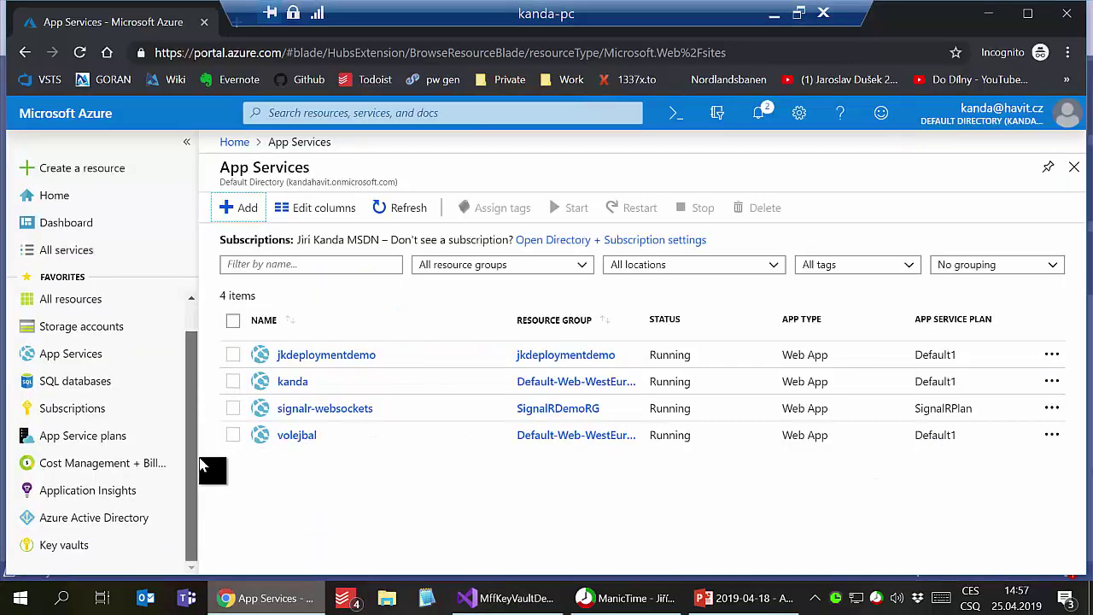
{"action": "left_click", "coordinate": [90, 545]}
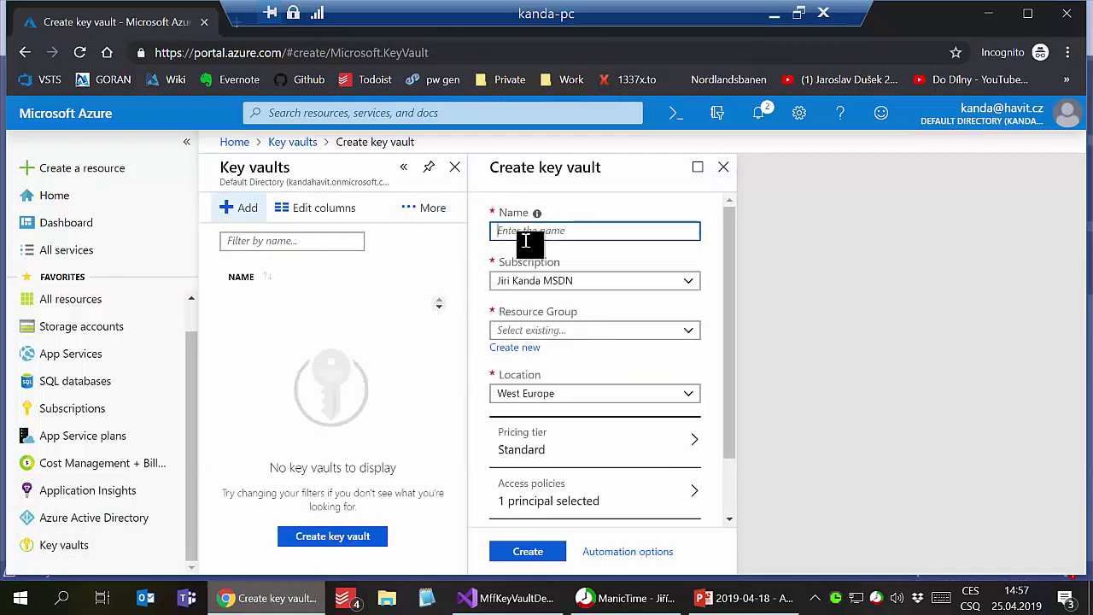
{"action": "type", "text": "jkdemokeyvault"}
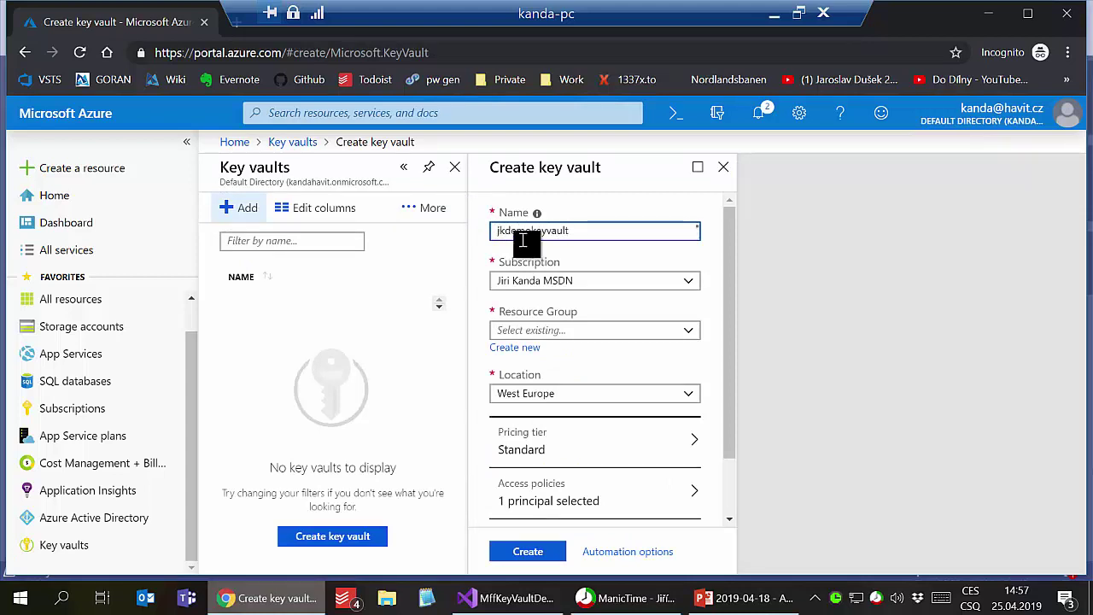
{"action": "left_click", "coordinate": [688, 333]}
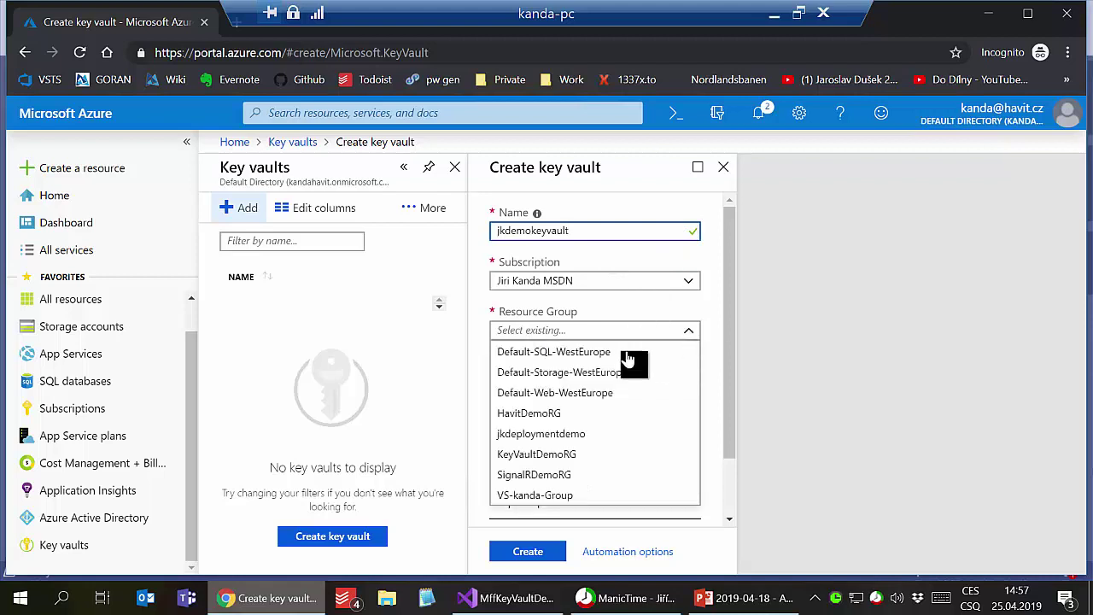
{"action": "left_click", "coordinate": [563, 454]}
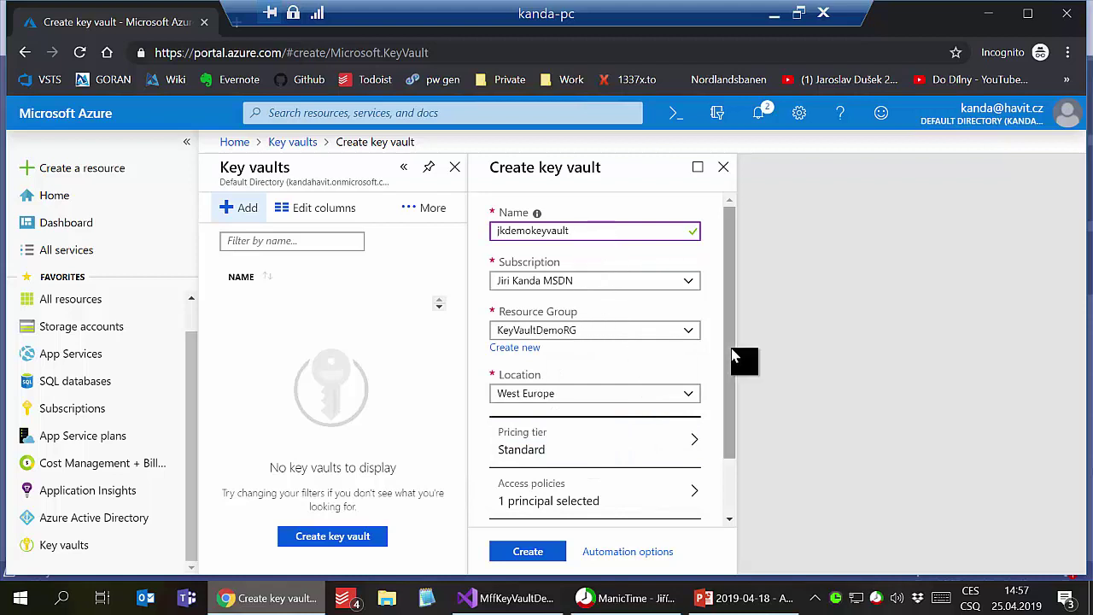
Review the new key vault's access policies without changing them and create the vault.
{"action": "left_click", "coordinate": [692, 499]}
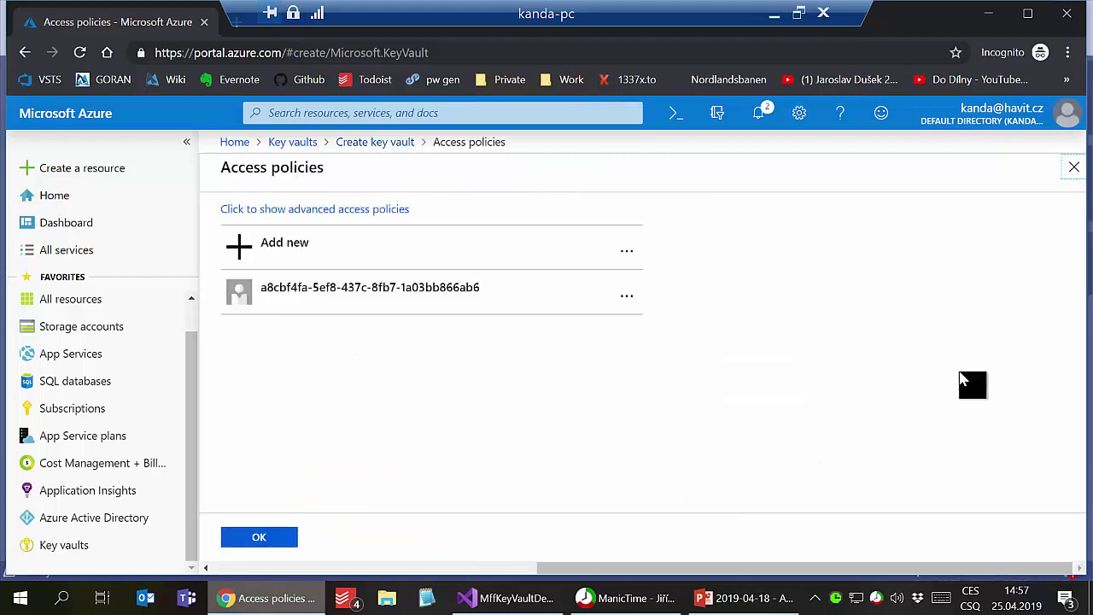
{"action": "left_click", "coordinate": [1073, 168]}
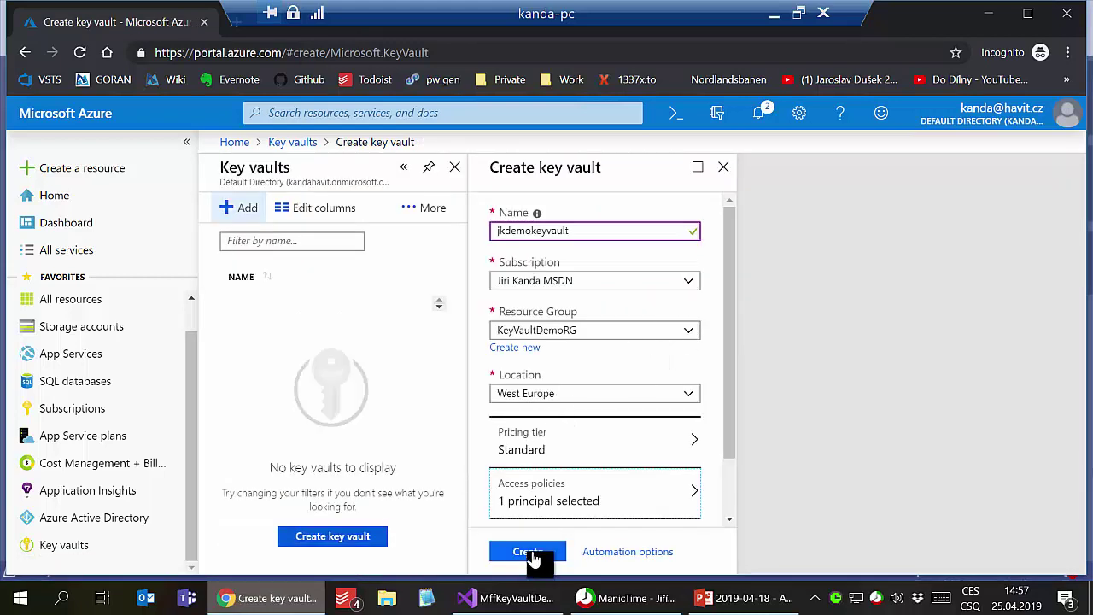
{"action": "left_click", "coordinate": [531, 553]}
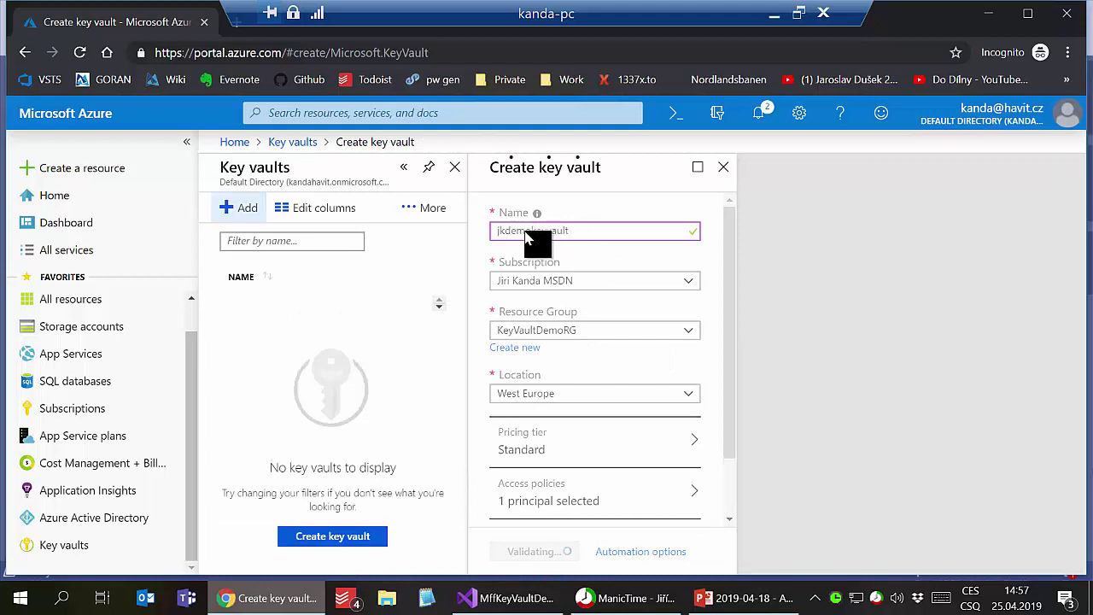
Highlight the vault address in Program.cs in Visual Studio, and open the deployed jkdemokeyvault resource in the Azure portal.
{"action": "key", "text": "alt+Tab"}
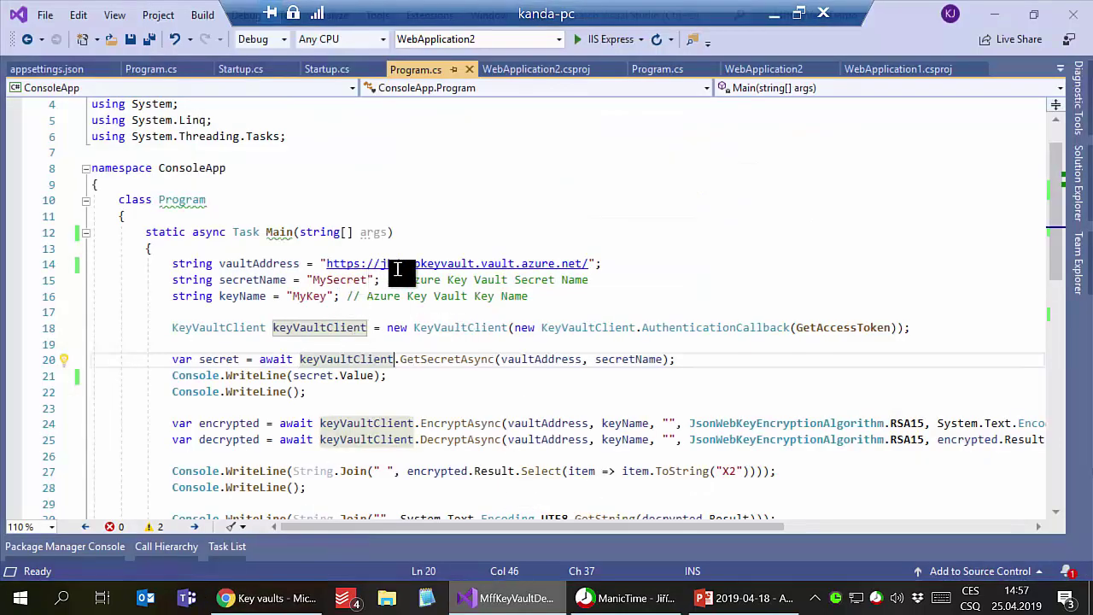
{"action": "left_click_drag", "start_coordinate": [327, 265], "coordinate": [583, 279]}
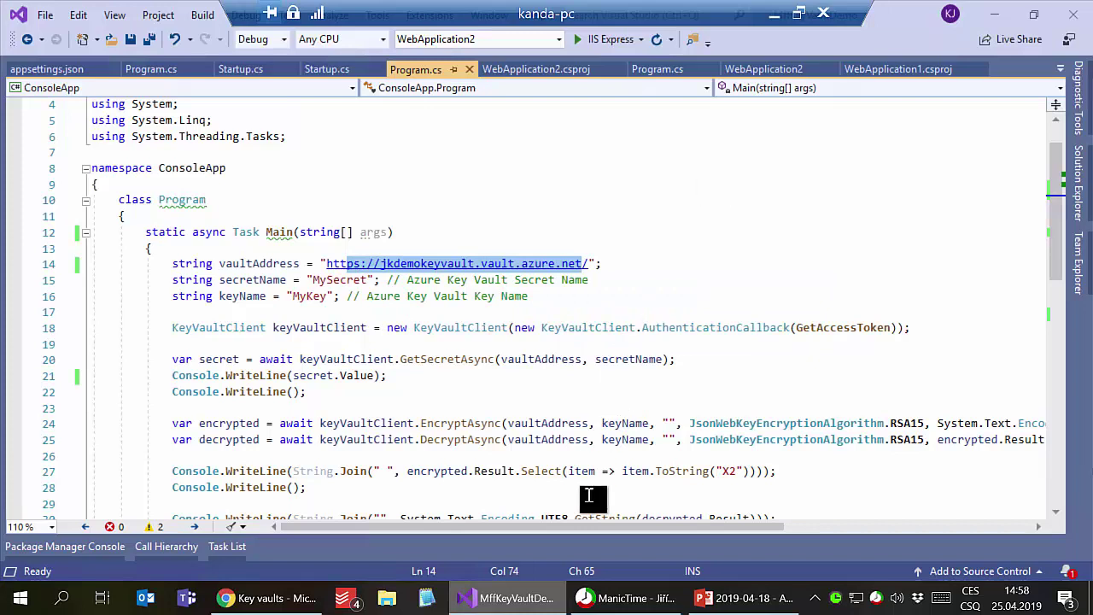
{"action": "left_click", "coordinate": [262, 600]}
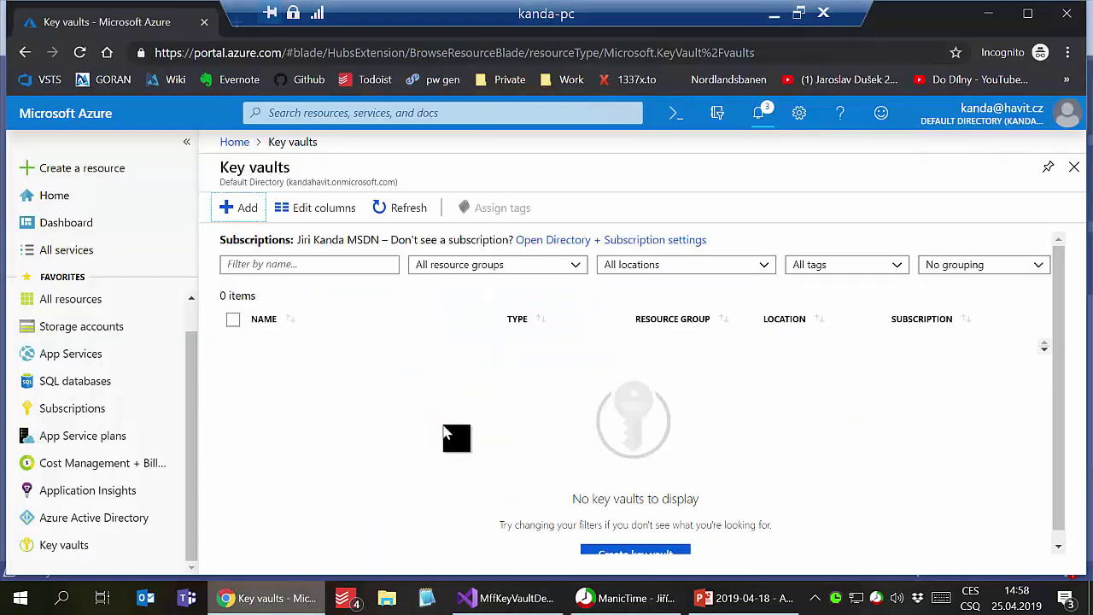
{"action": "left_click", "coordinate": [760, 114]}
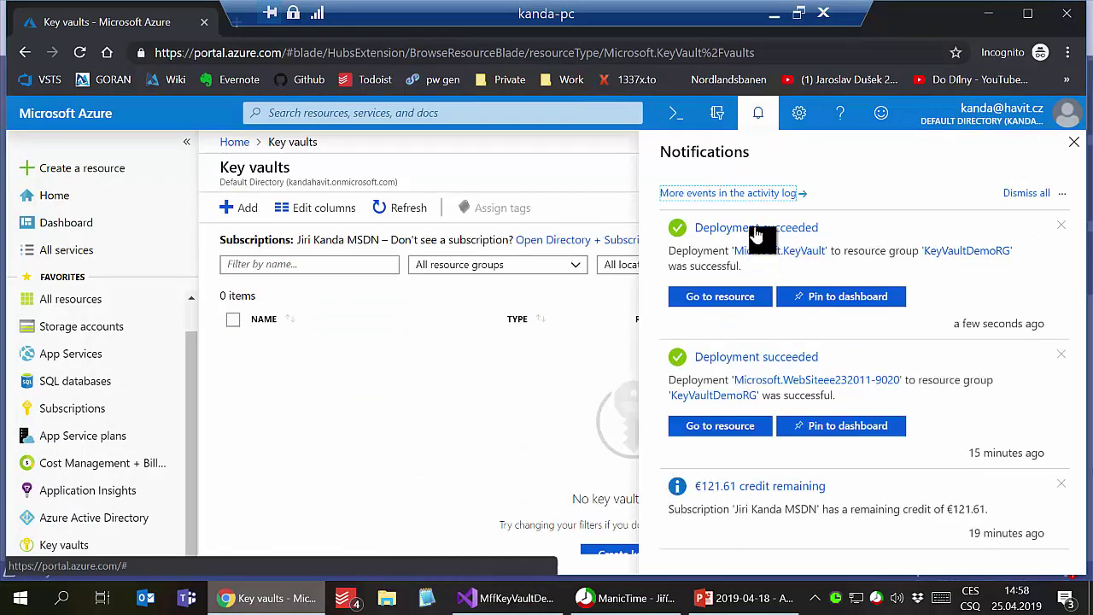
{"action": "left_click", "coordinate": [742, 302]}
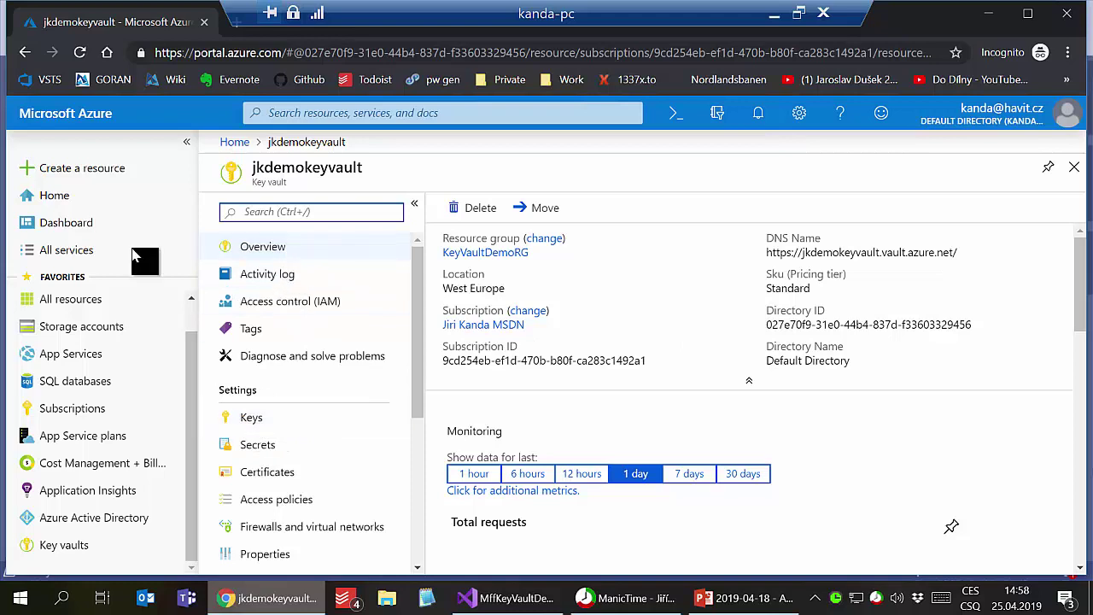
Start a new manual secret in the key vault and name it MySecret.
{"action": "left_click", "coordinate": [311, 456]}
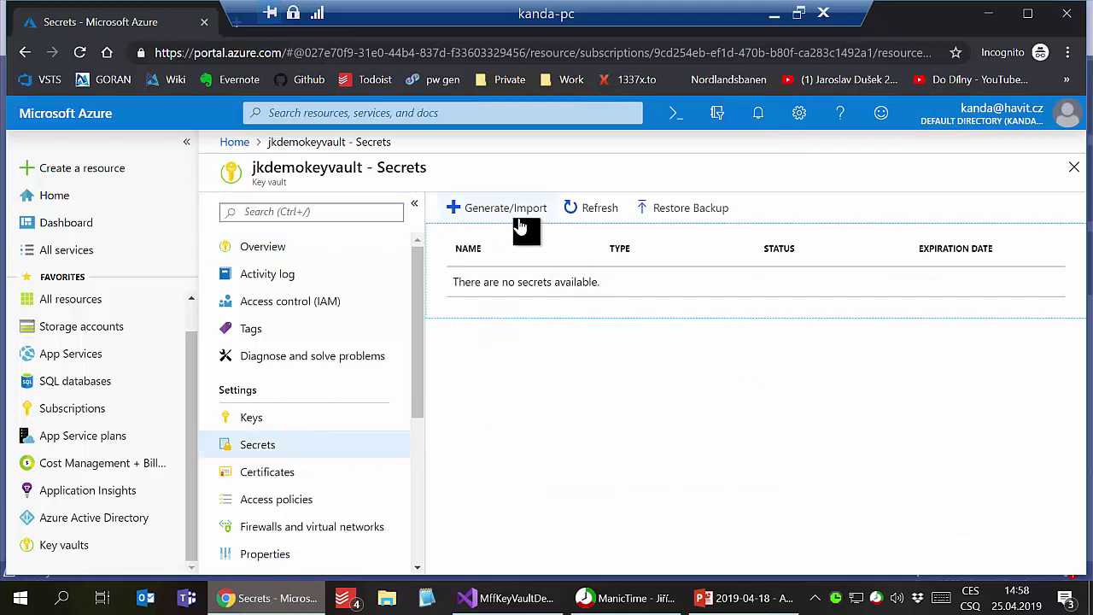
{"action": "left_click", "coordinate": [519, 218]}
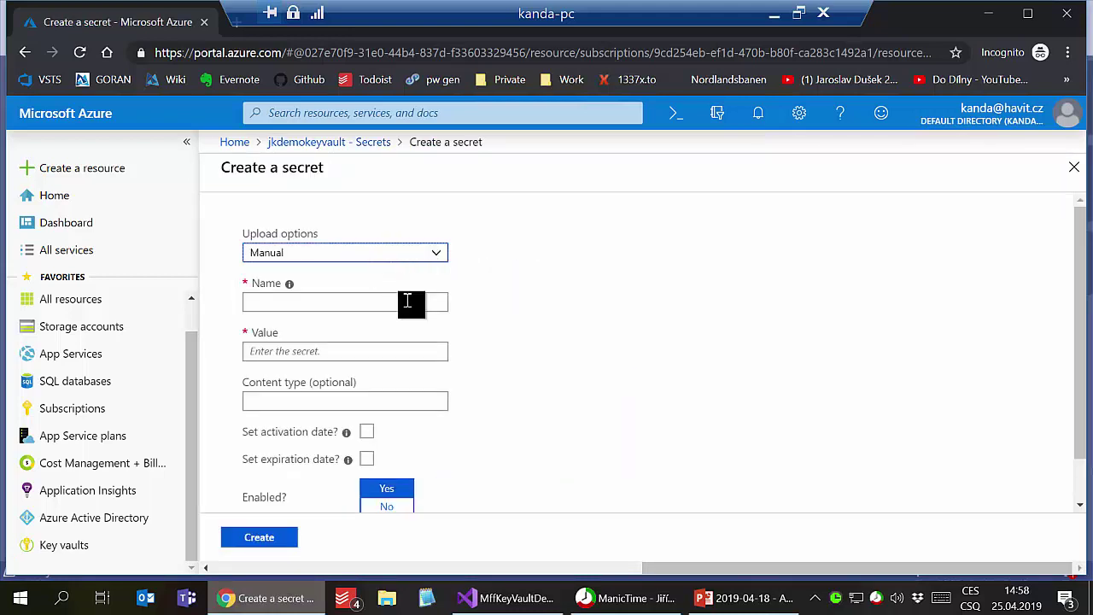
{"action": "left_click", "coordinate": [408, 296]}
{"action": "type", "text": "My"}
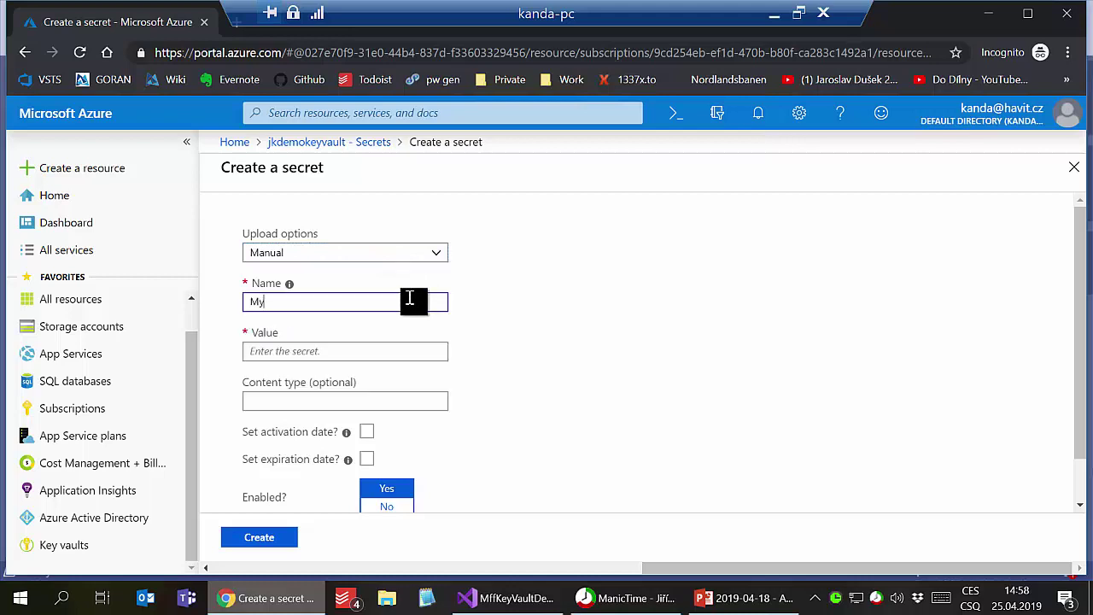
{"action": "type", "text": "Sectre"}
{"action": "key", "text": "BackSpace"}
{"action": "key", "text": "BackSpace"}
{"action": "key", "text": "BackSpace"}
{"action": "type", "text": "rey"}
{"action": "key", "text": "BackSpace"}
{"action": "type", "text": "t"}
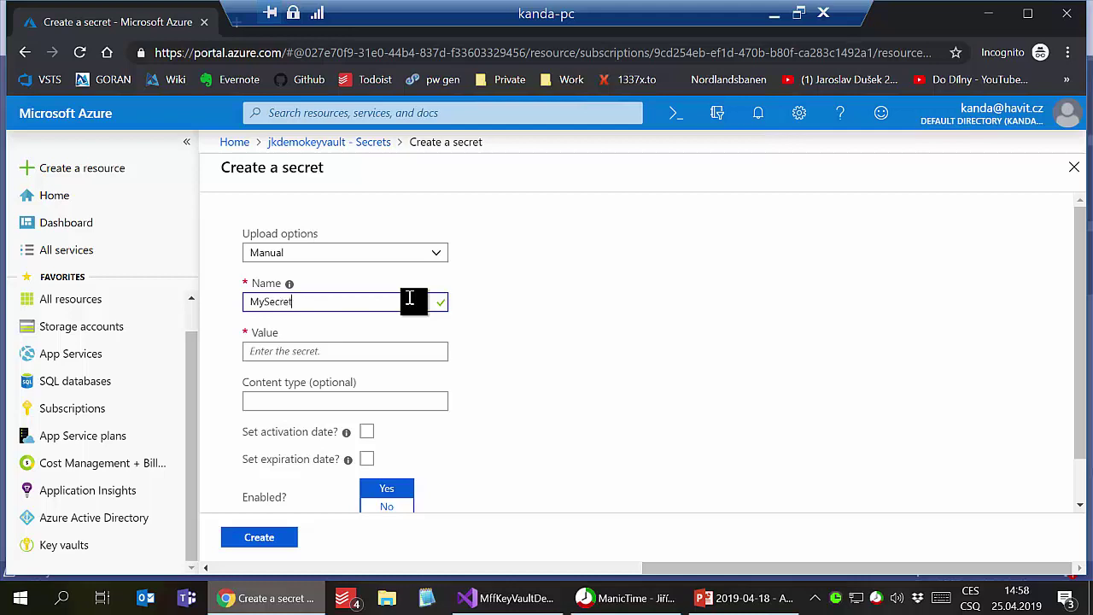
Enter the secret value for MySecret and create the secret without activation or expiration dates.
{"action": "left_click", "coordinate": [397, 354]}
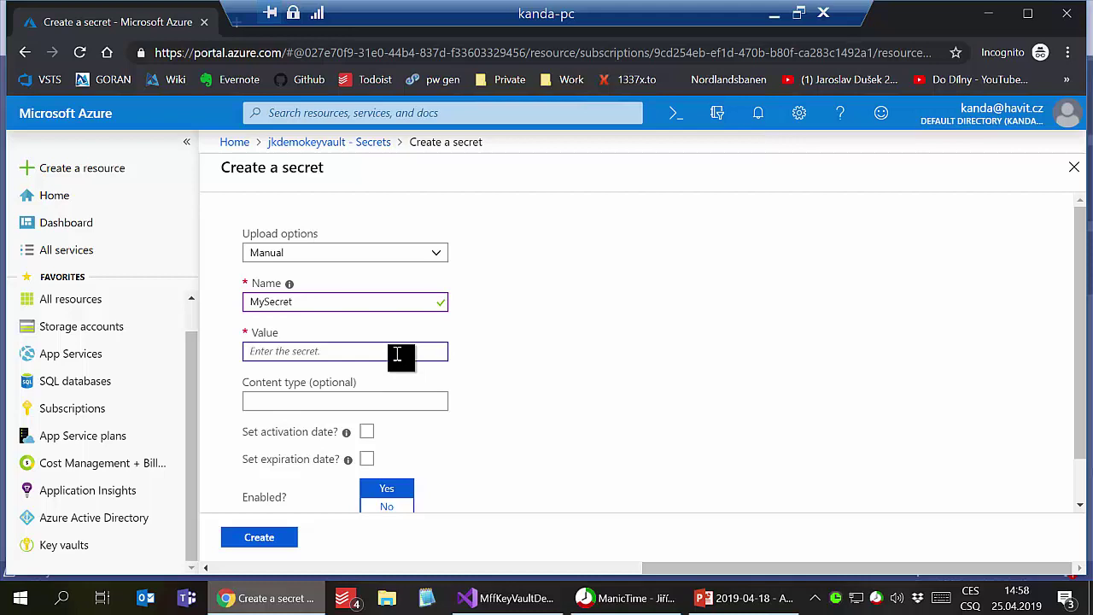
{"action": "type", "text": "•••••••••••••"}
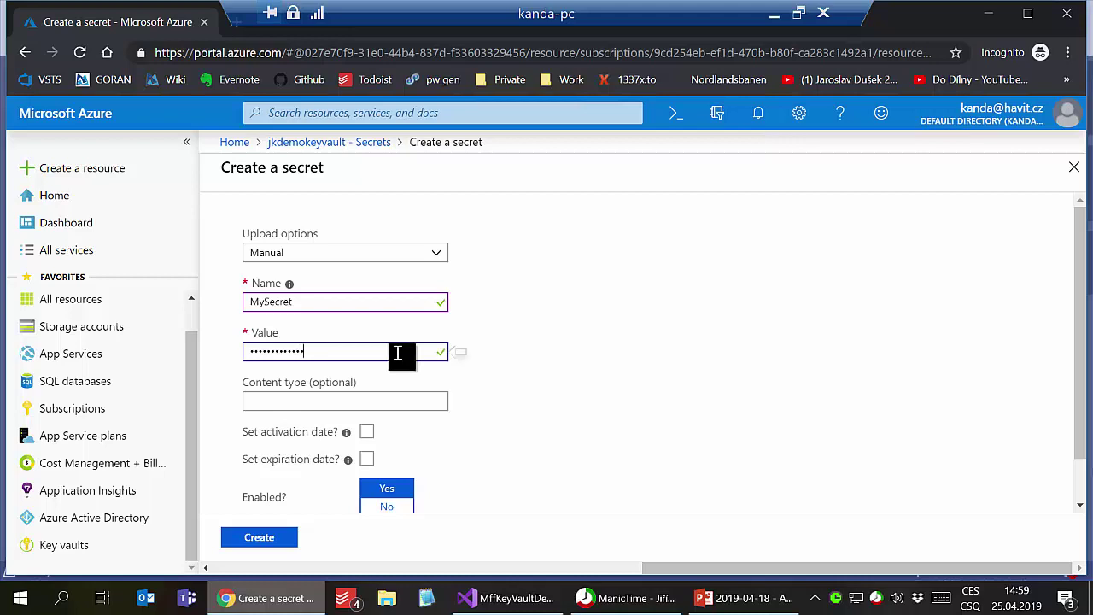
{"action": "left_click", "coordinate": [551, 387]}
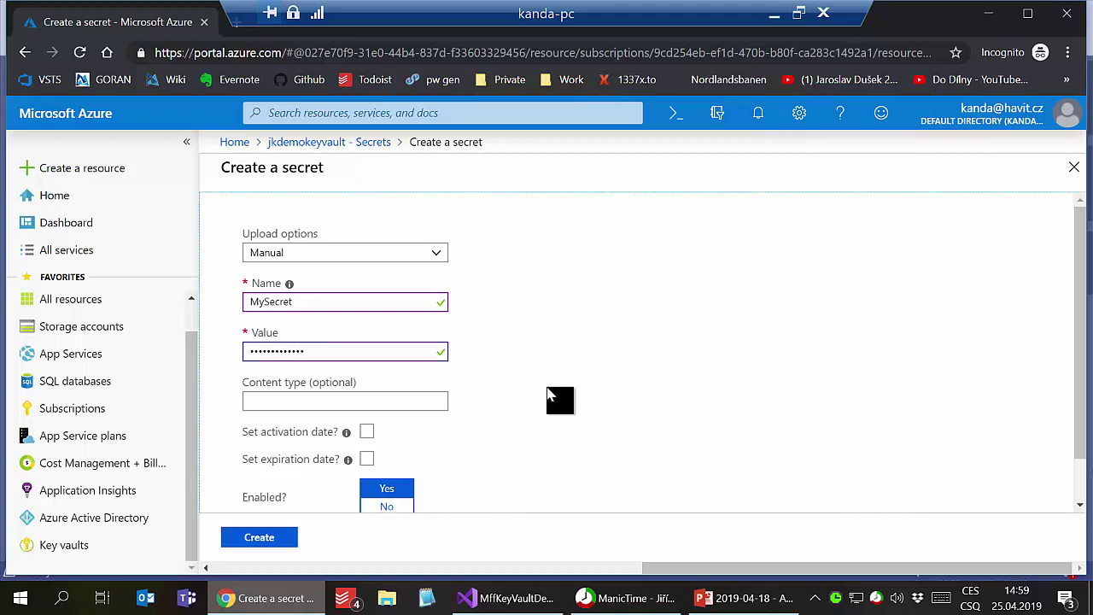
{"action": "scroll", "coordinate": [549, 403], "scroll_direction": "down", "scroll_amount": 1}
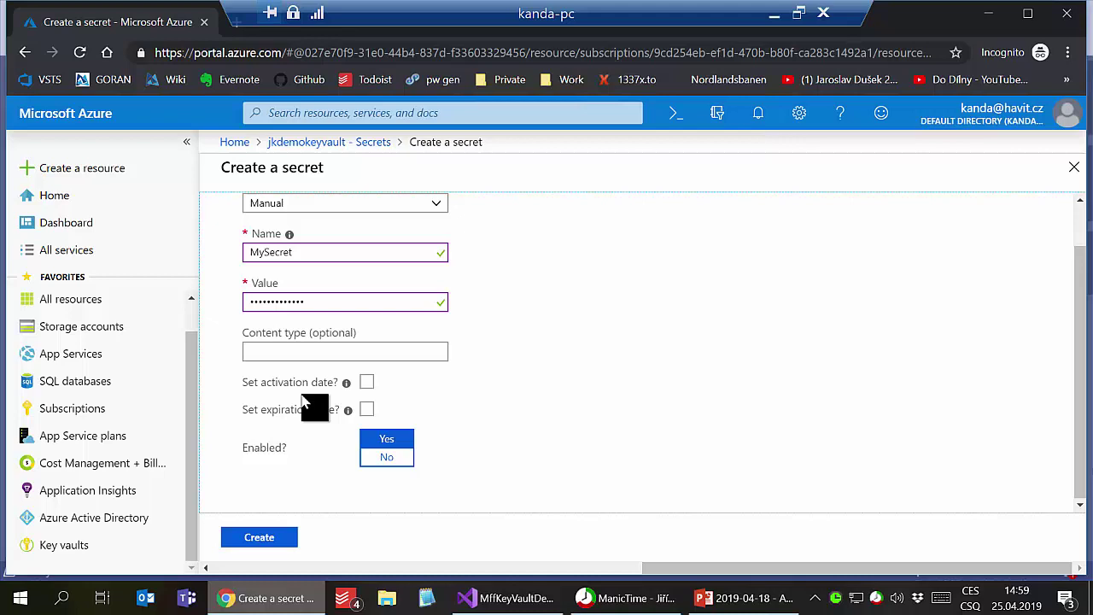
{"action": "left_click", "coordinate": [288, 543]}
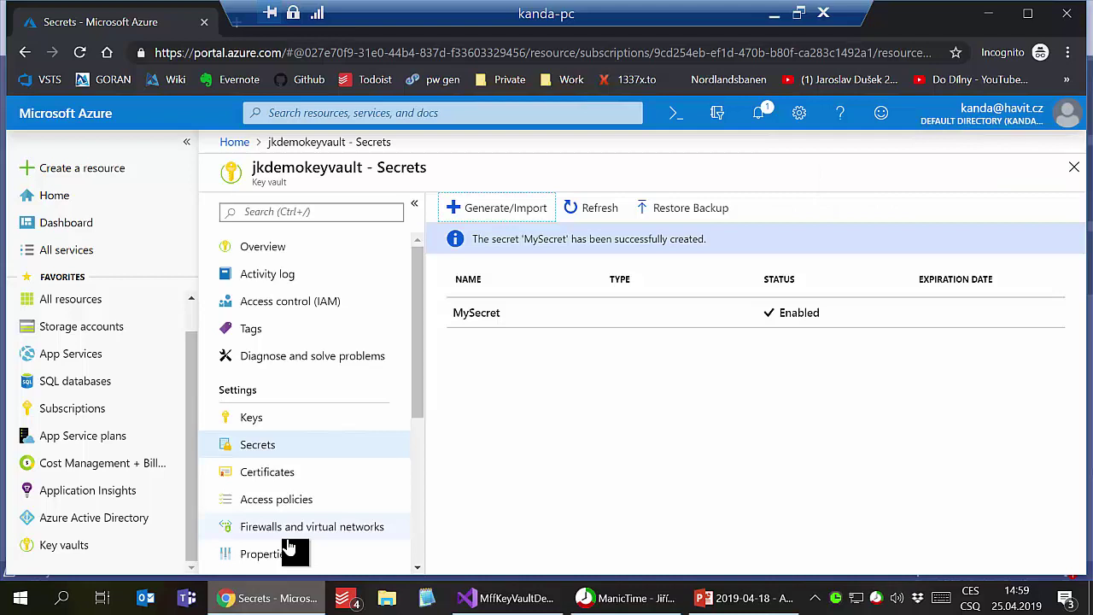
Generate a key named MyKey in the key vault, keeping the default RSA type and 2048 key size.
{"action": "left_click", "coordinate": [275, 426]}
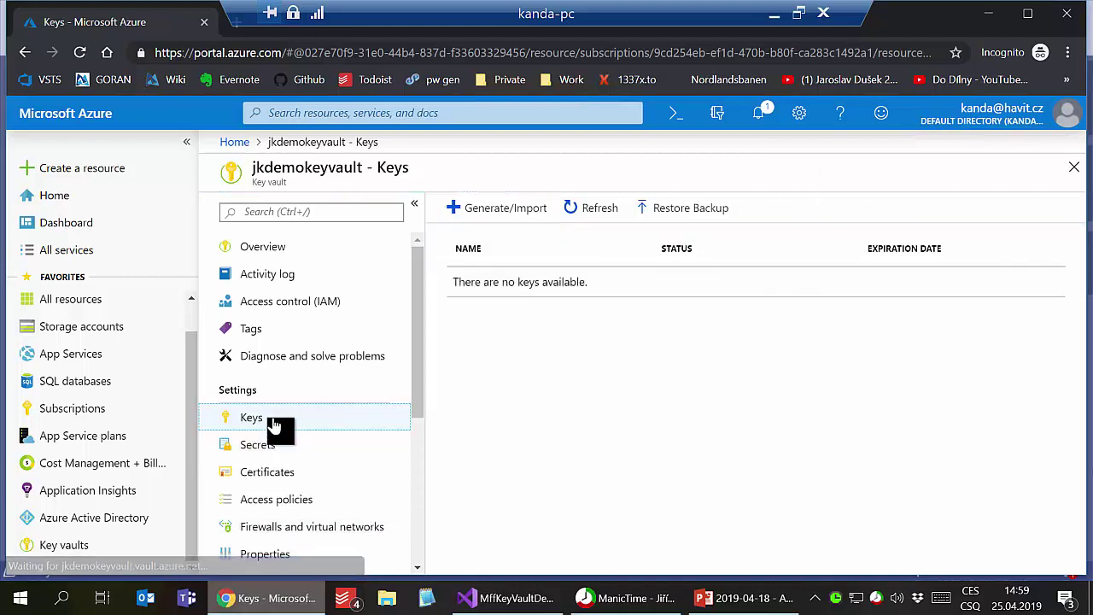
{"action": "left_click", "coordinate": [502, 220]}
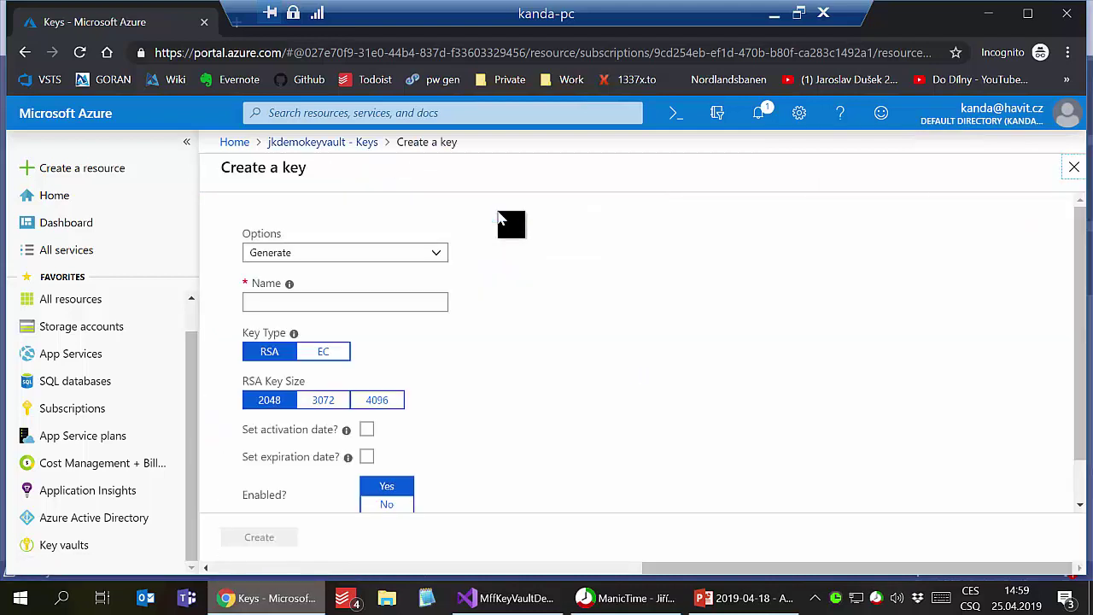
{"action": "left_click", "coordinate": [372, 300]}
{"action": "type", "text": "MyKey"}
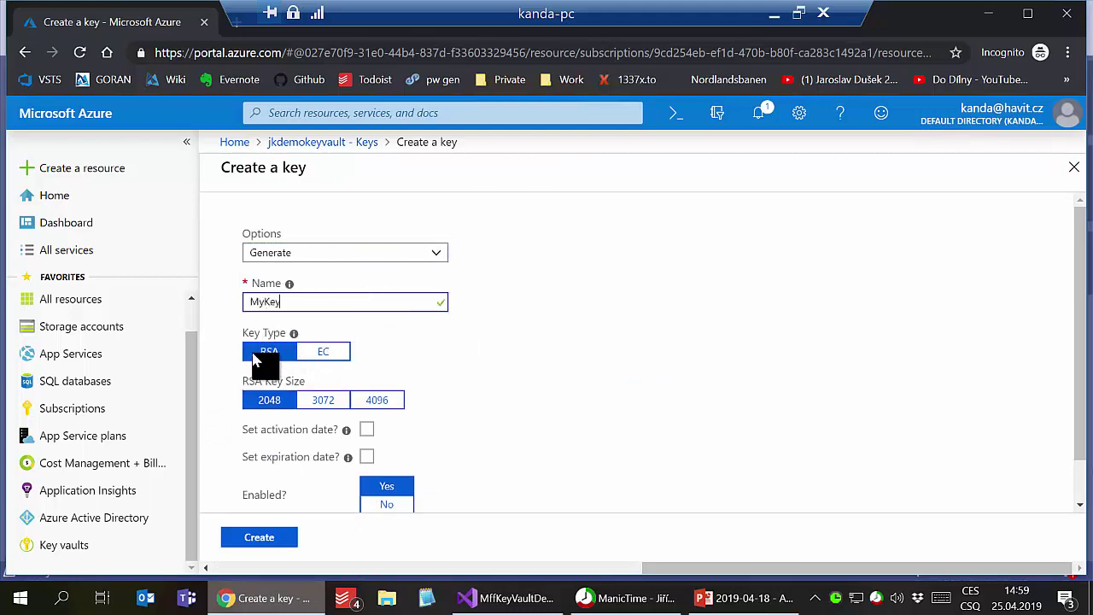
{"action": "scroll", "coordinate": [559, 454], "scroll_direction": "down", "scroll_amount": 1}
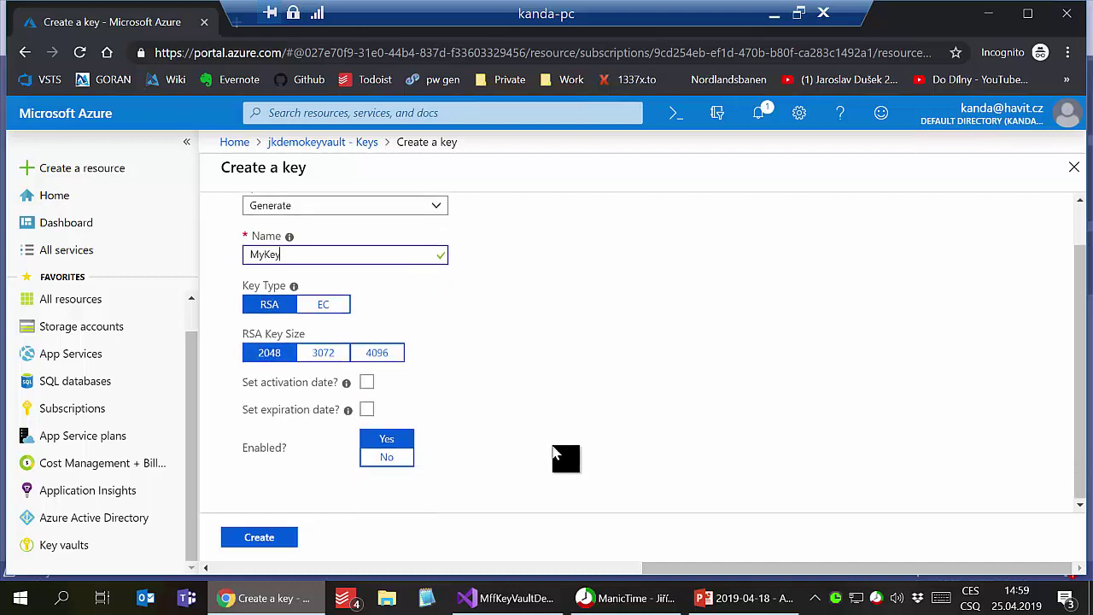
{"action": "left_click", "coordinate": [263, 538]}
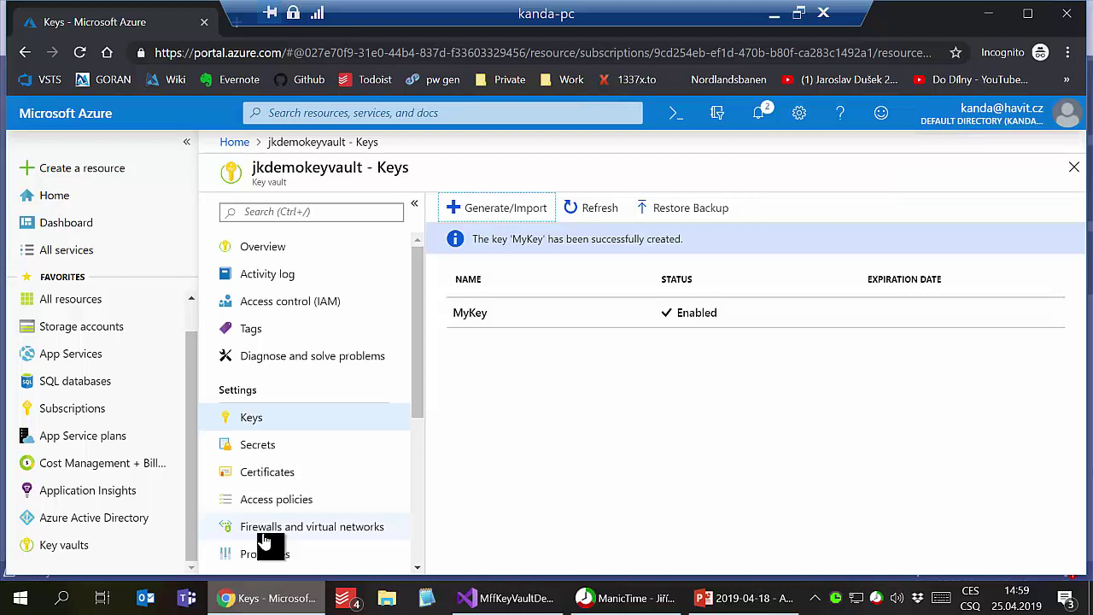
Switch to Visual Studio and examine the keyVaultClient secret, encryption and decryption calls and the GetAccessToken method in Program.cs.
{"action": "left_click", "coordinate": [465, 600]}
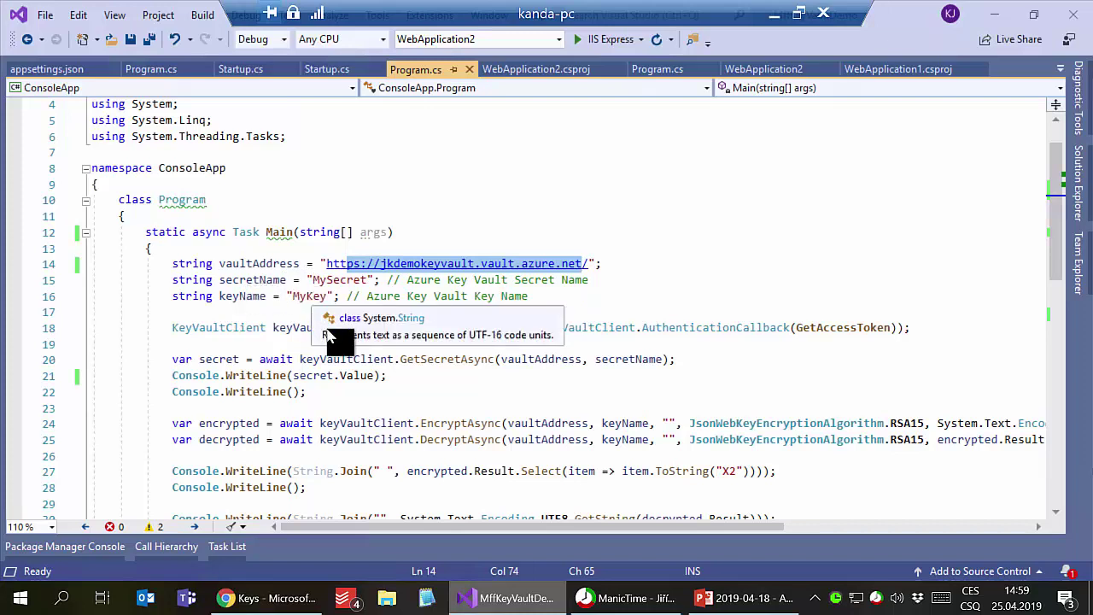
{"action": "double_click", "coordinate": [363, 356]}
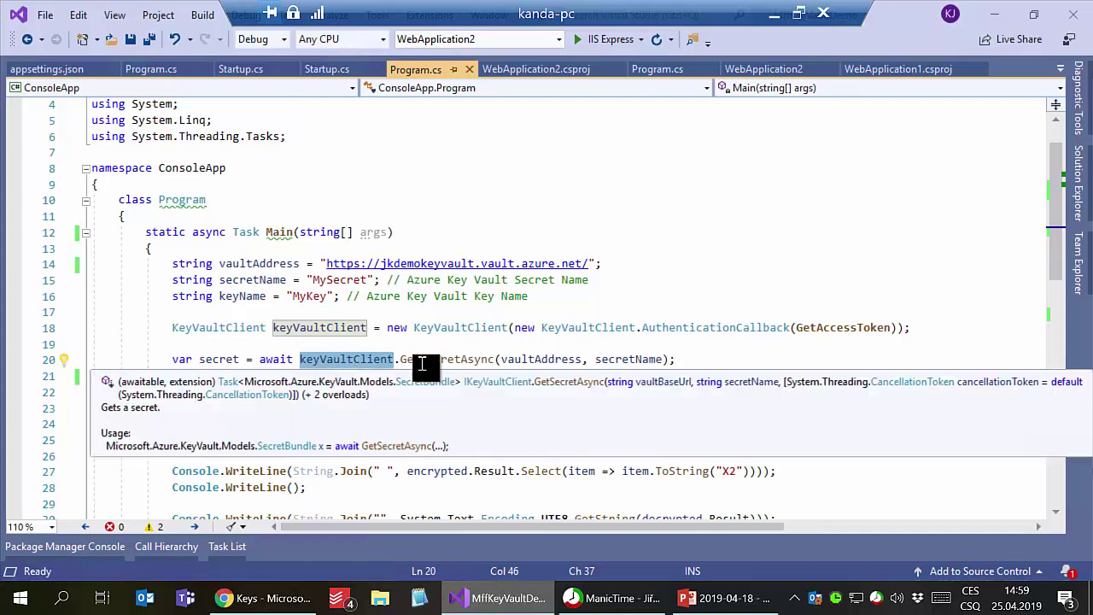
{"action": "left_click", "coordinate": [421, 363]}
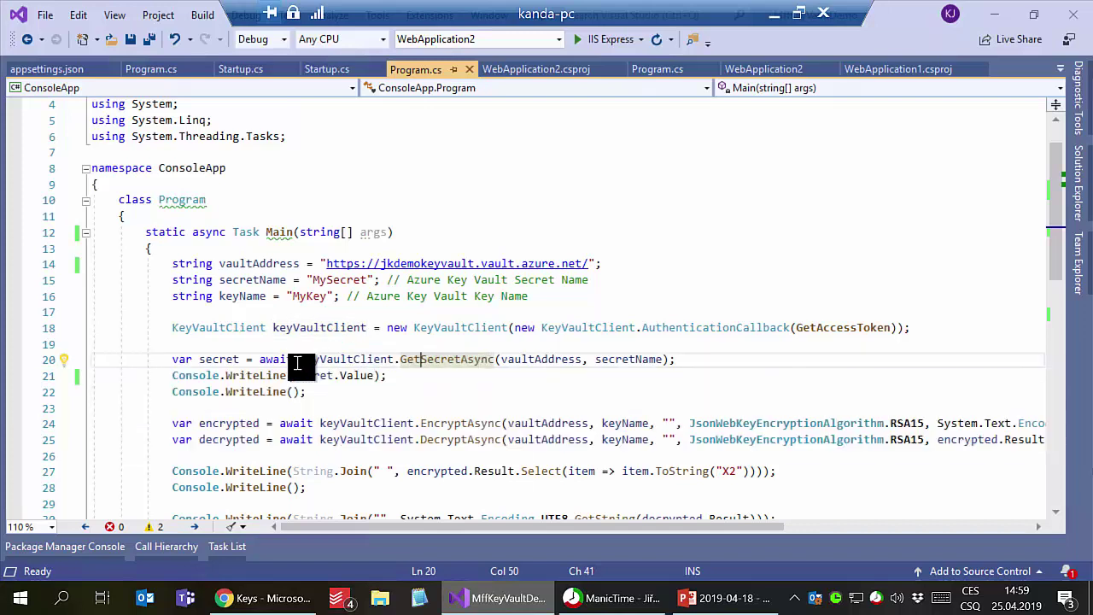
{"action": "left_click", "coordinate": [342, 347]}
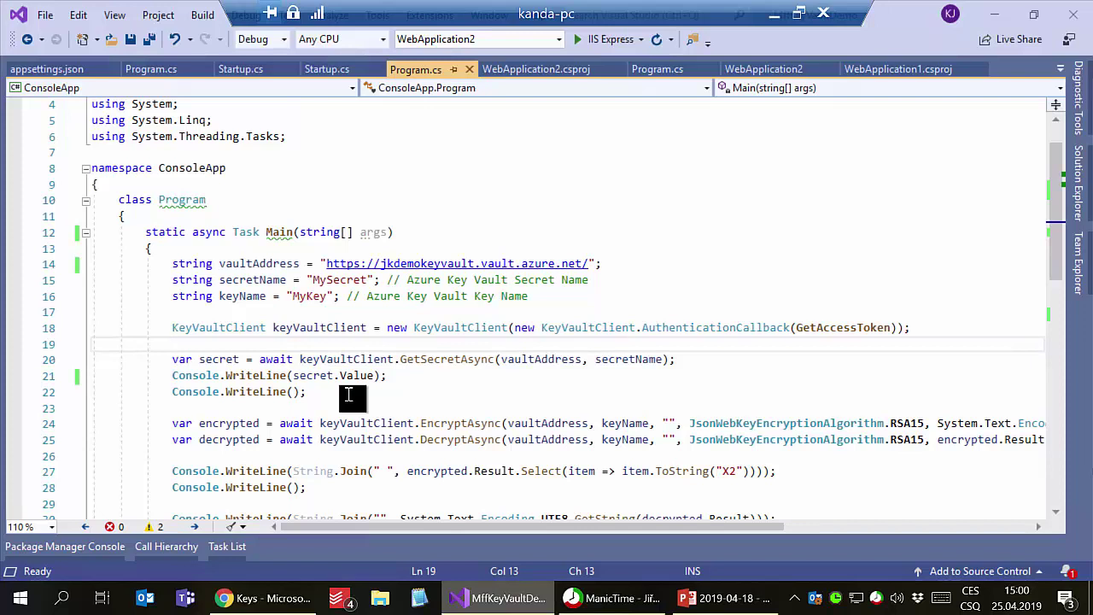
{"action": "double_click", "coordinate": [350, 424]}
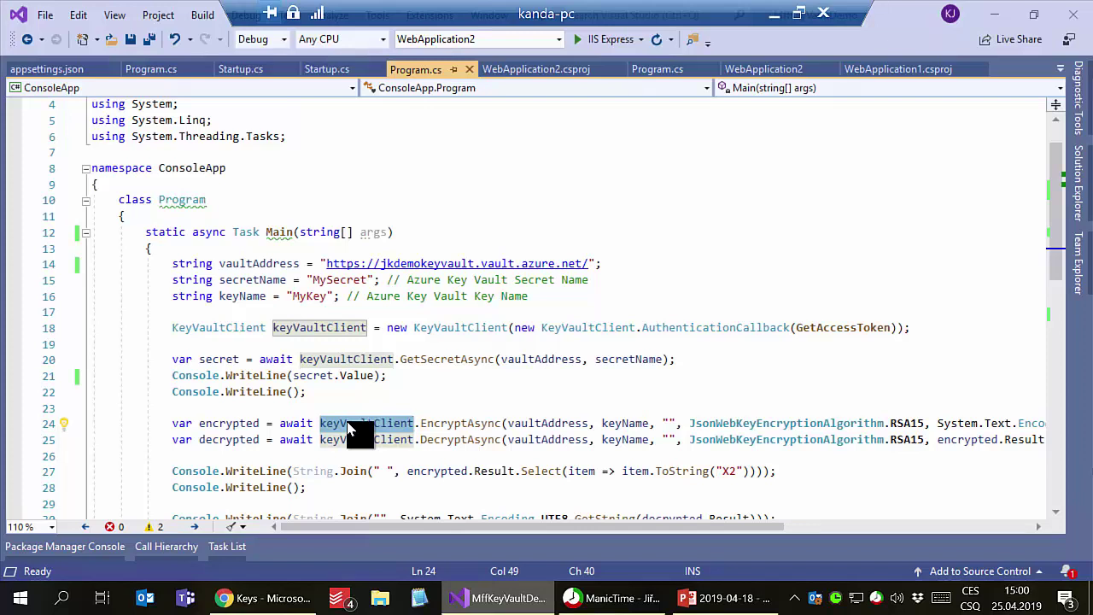
{"action": "scroll", "coordinate": [350, 427], "scroll_direction": "down", "scroll_amount": 1}
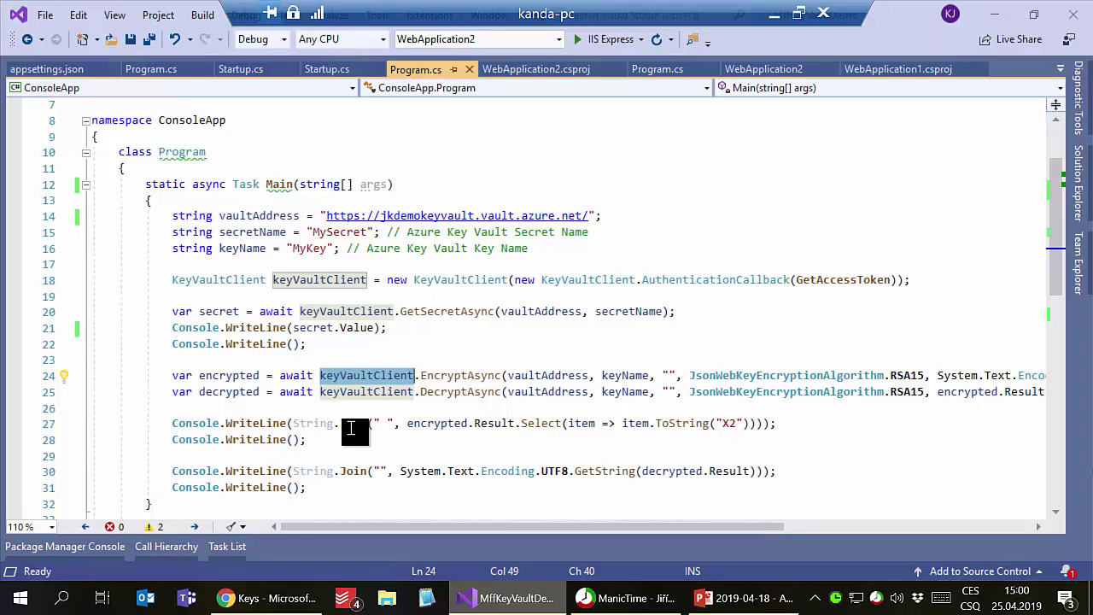
{"action": "scroll", "coordinate": [350, 427], "scroll_direction": "down", "scroll_amount": 4}
{"action": "scroll", "coordinate": [350, 428], "scroll_direction": "down", "scroll_amount": 1}
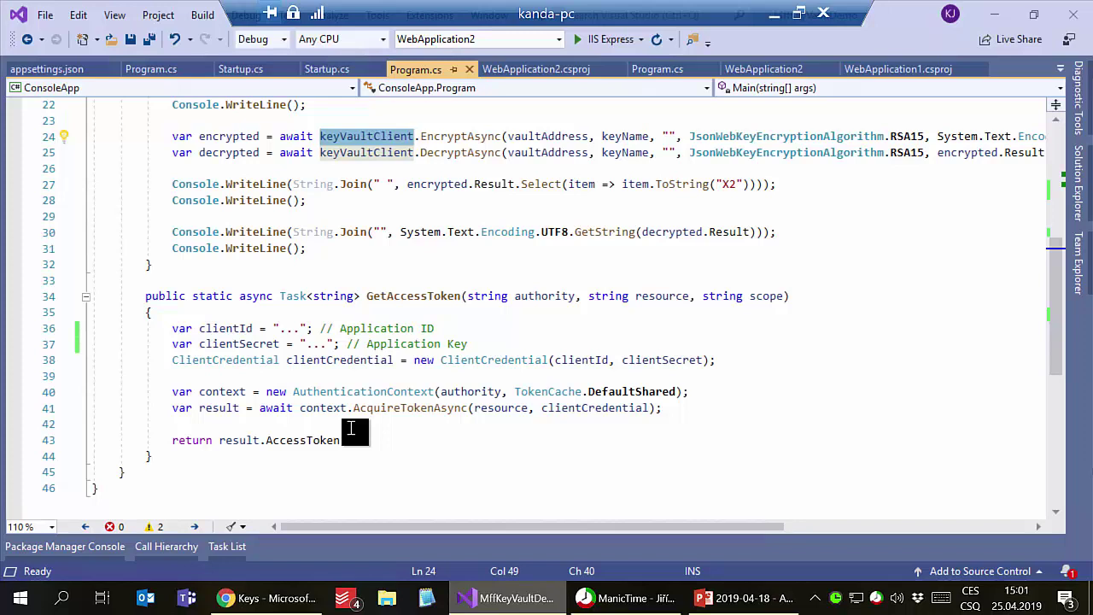
Switch to the Azure portal and start a new Azure Active Directory app registration named MyKeyVaultDemo.
{"action": "left_click", "coordinate": [295, 601]}
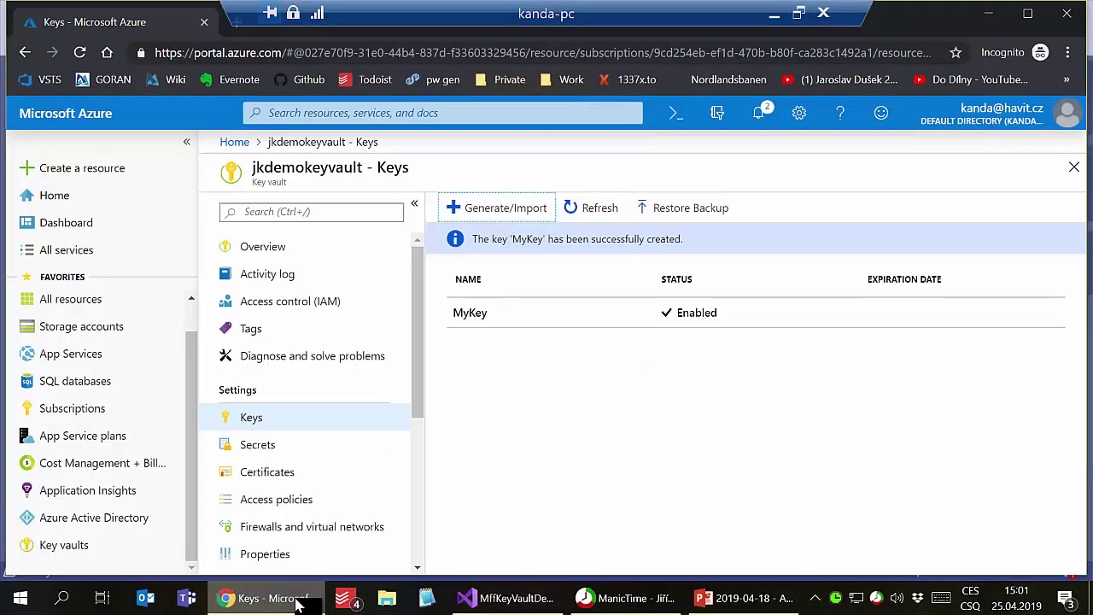
{"action": "left_click", "coordinate": [118, 531]}
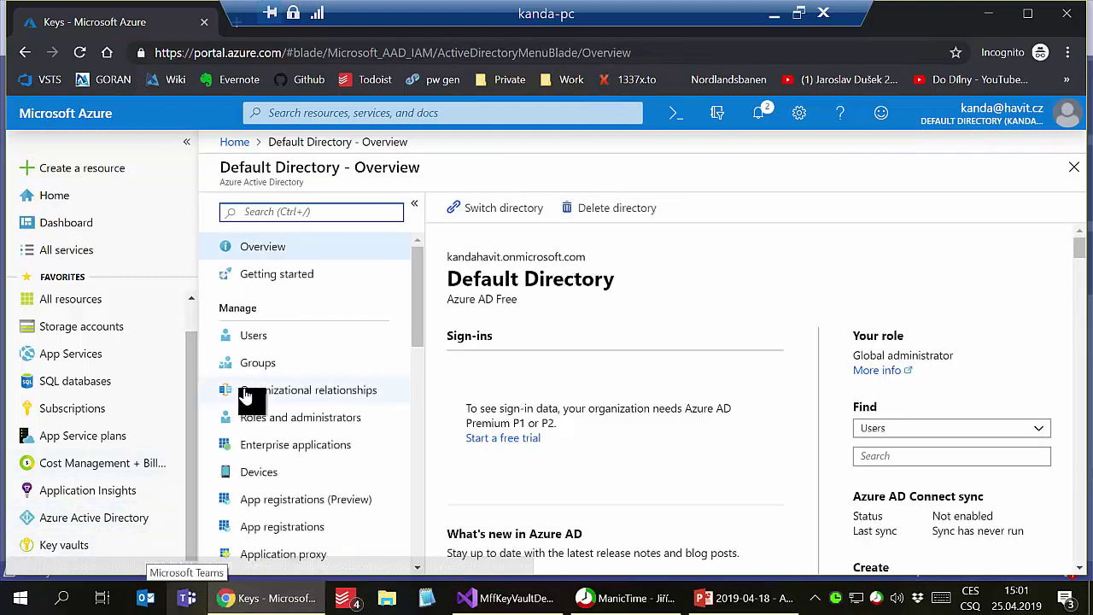
{"action": "left_click", "coordinate": [290, 537]}
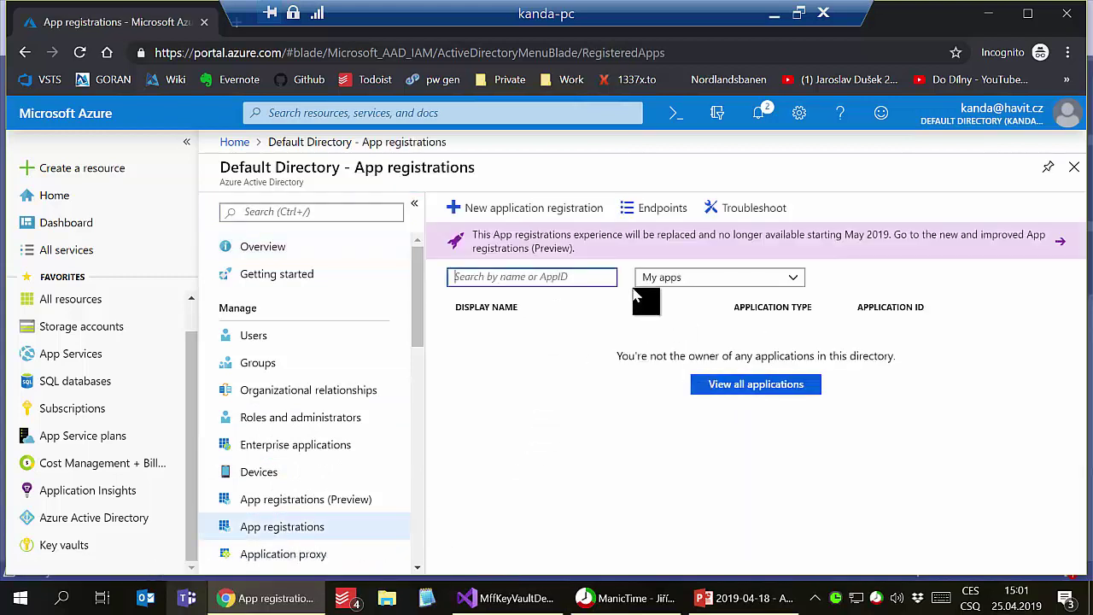
{"action": "left_click", "coordinate": [568, 213]}
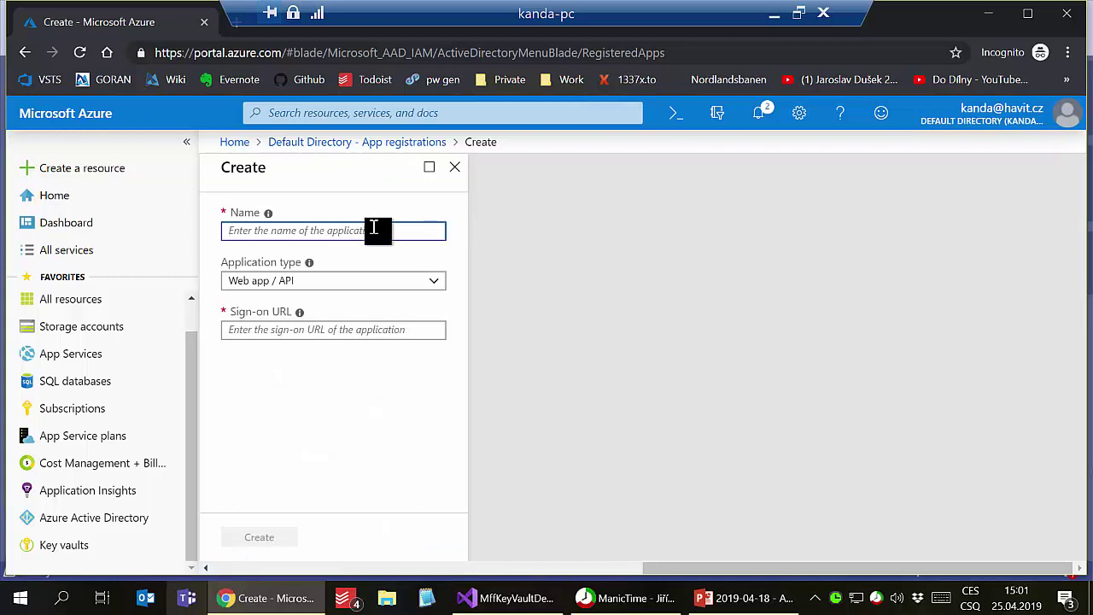
{"action": "type", "text": "My"}
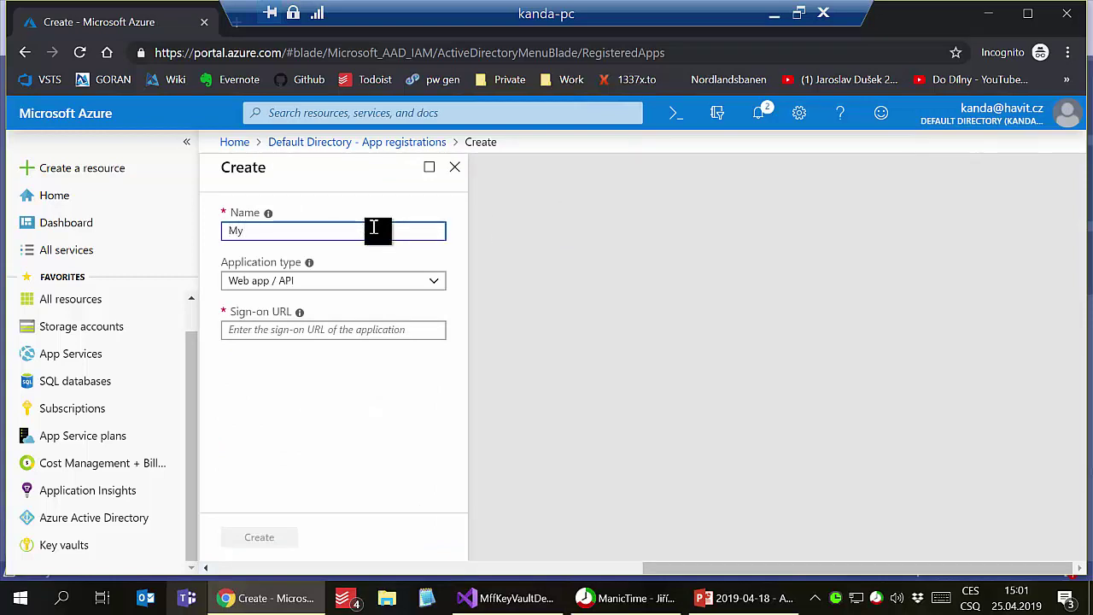
{"action": "type", "text": "KeyVaultDemo"}
{"action": "key", "text": "Tab"}
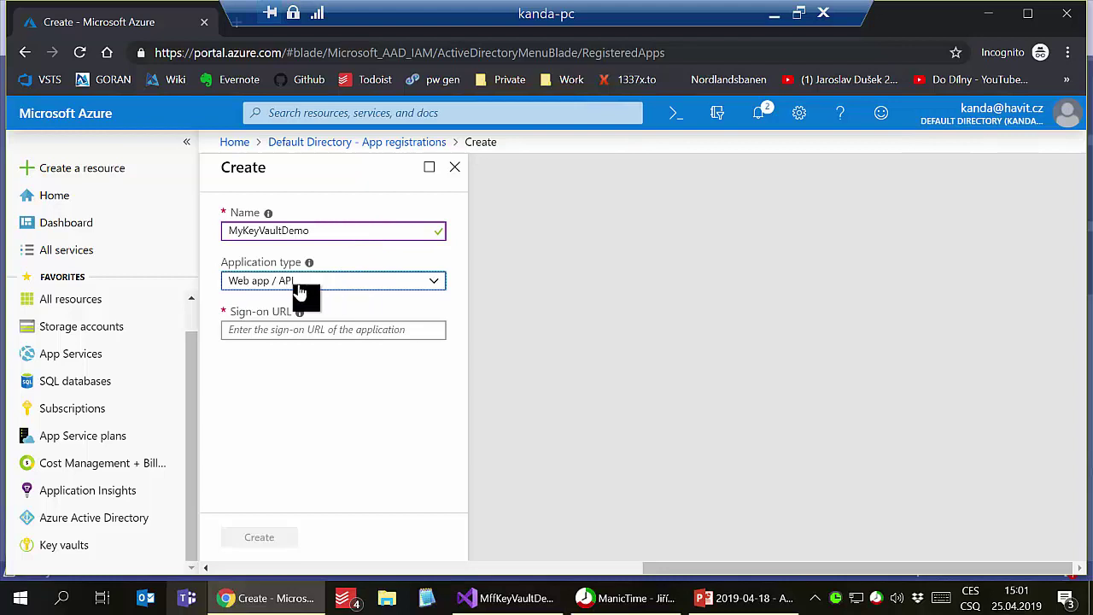
{"action": "left_click", "coordinate": [372, 337]}
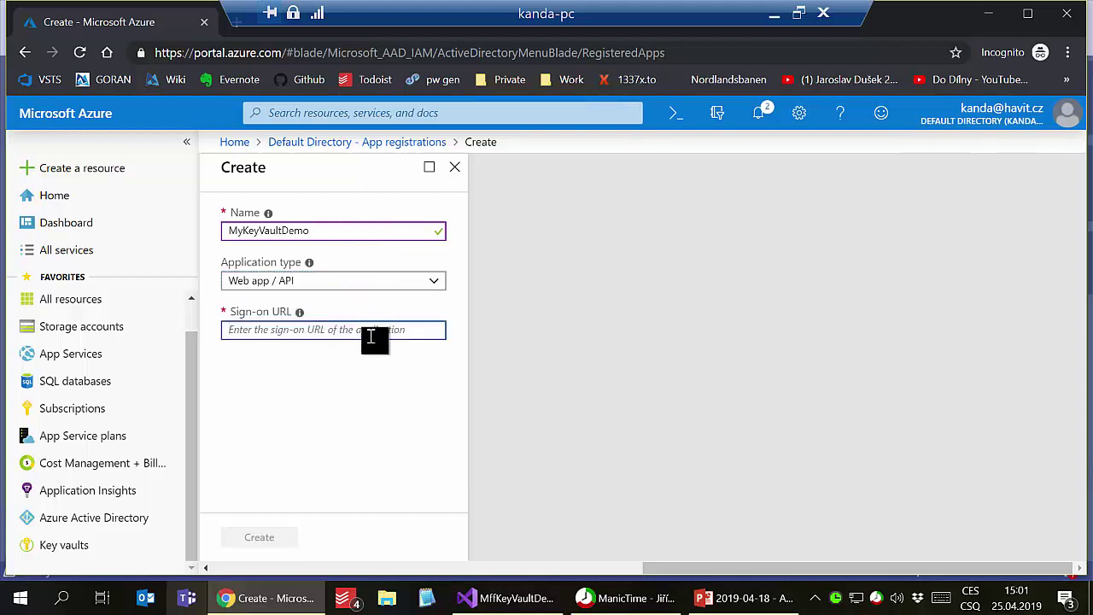
{"action": "type", "text": "http:-"}
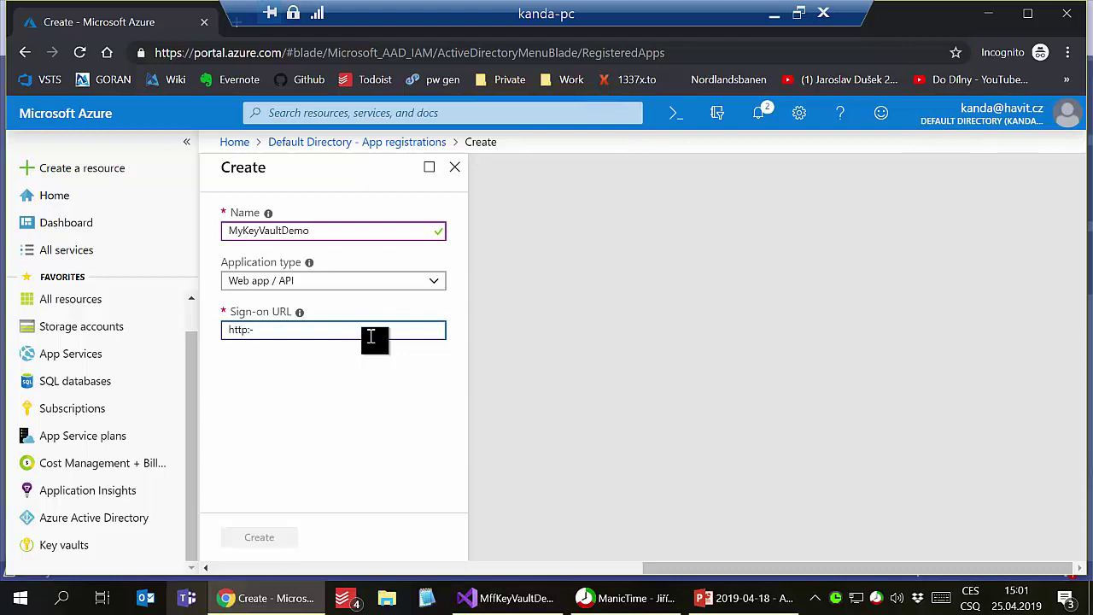
{"action": "type", "text": ":úú"}
{"action": "key", "text": "BackSpace"}
{"action": "type", "text": "//localohst"}
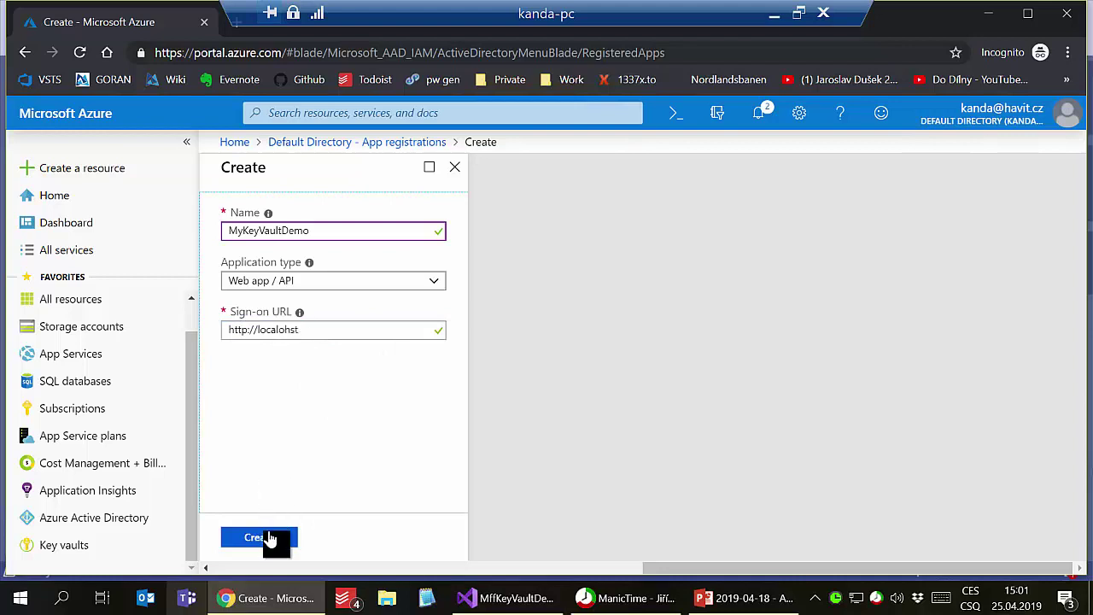
{"action": "left_click", "coordinate": [266, 536]}
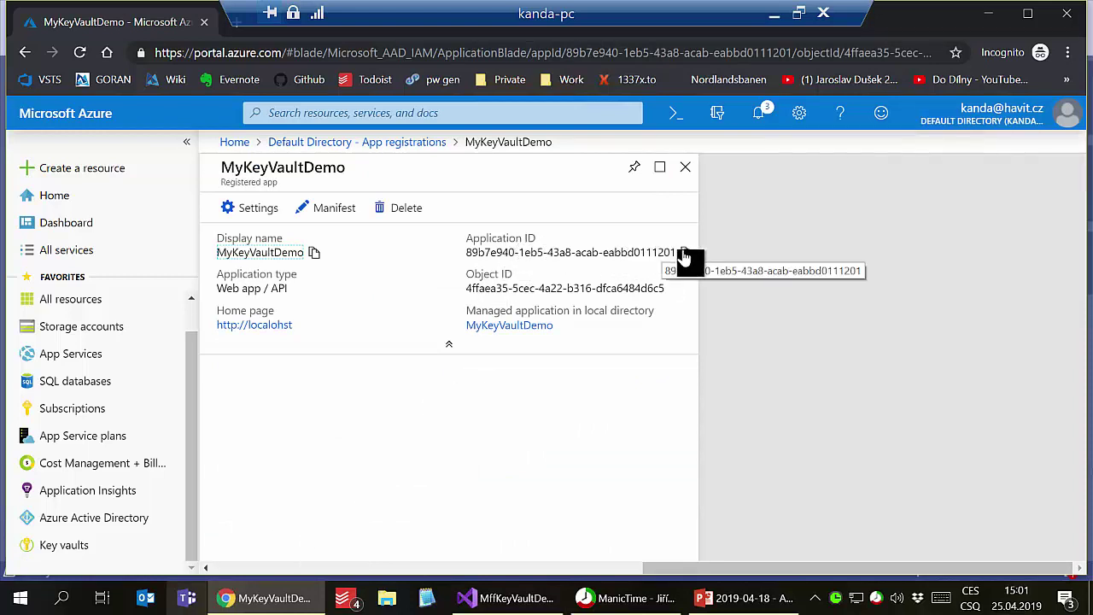
Copy the registered app's application ID and paste it in Visual Studio as the clientId value in GetAccessToken.
{"action": "left_click", "coordinate": [685, 256]}
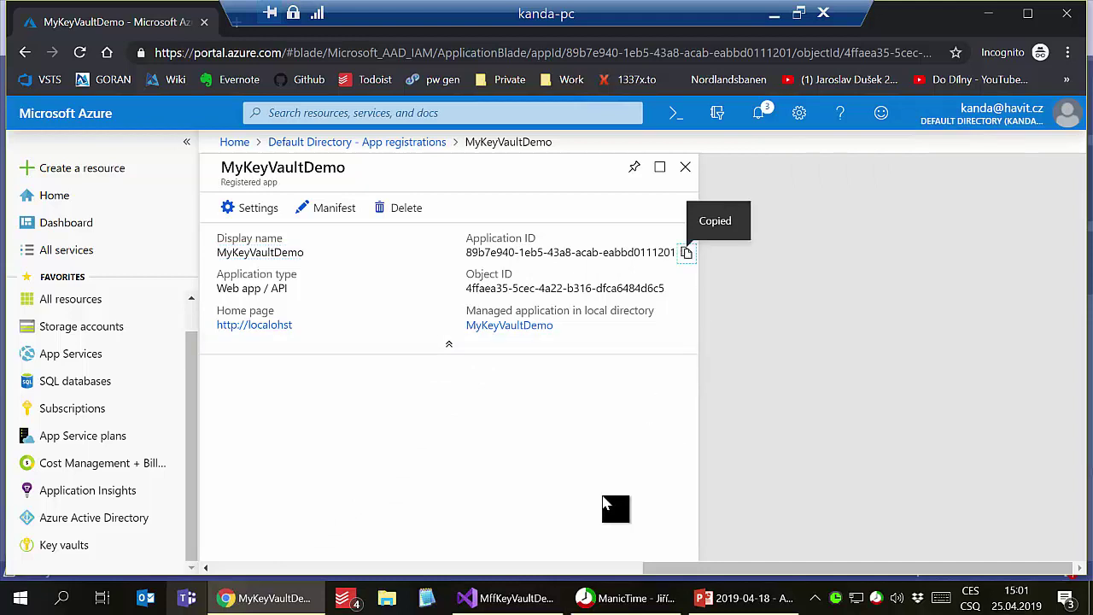
{"action": "left_click", "coordinate": [529, 600]}
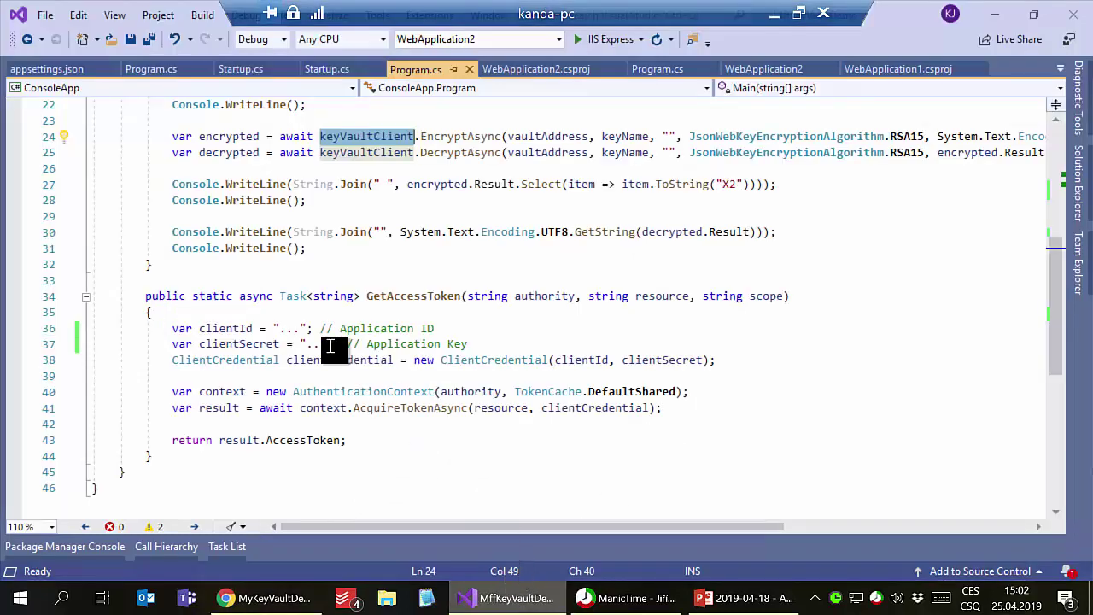
{"action": "left_click_drag", "start_coordinate": [280, 328], "coordinate": [302, 337]}
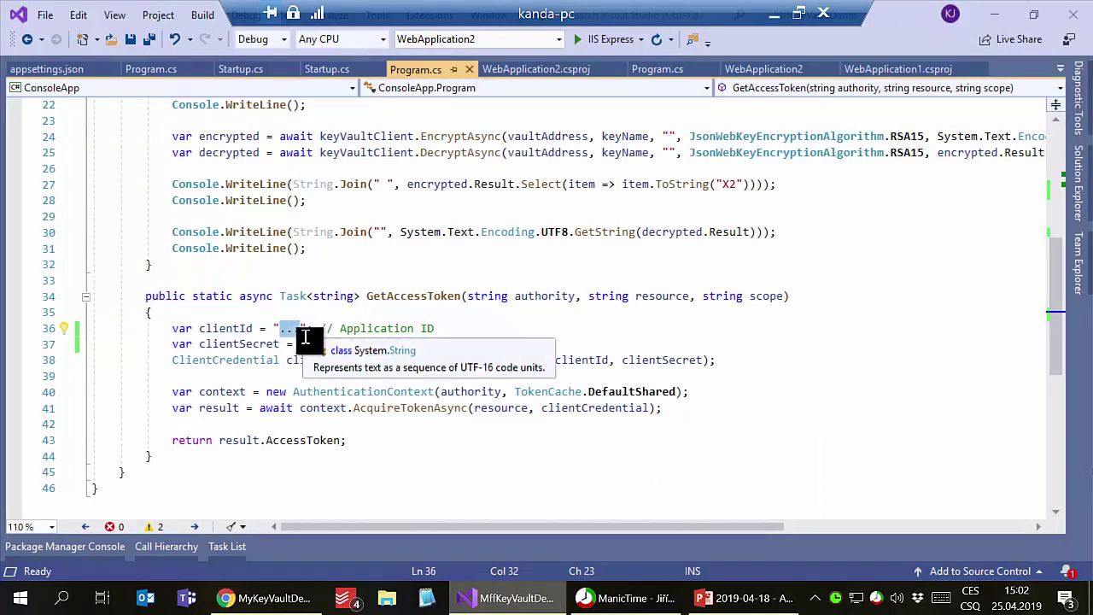
{"action": "key", "text": "ctrl+v"}
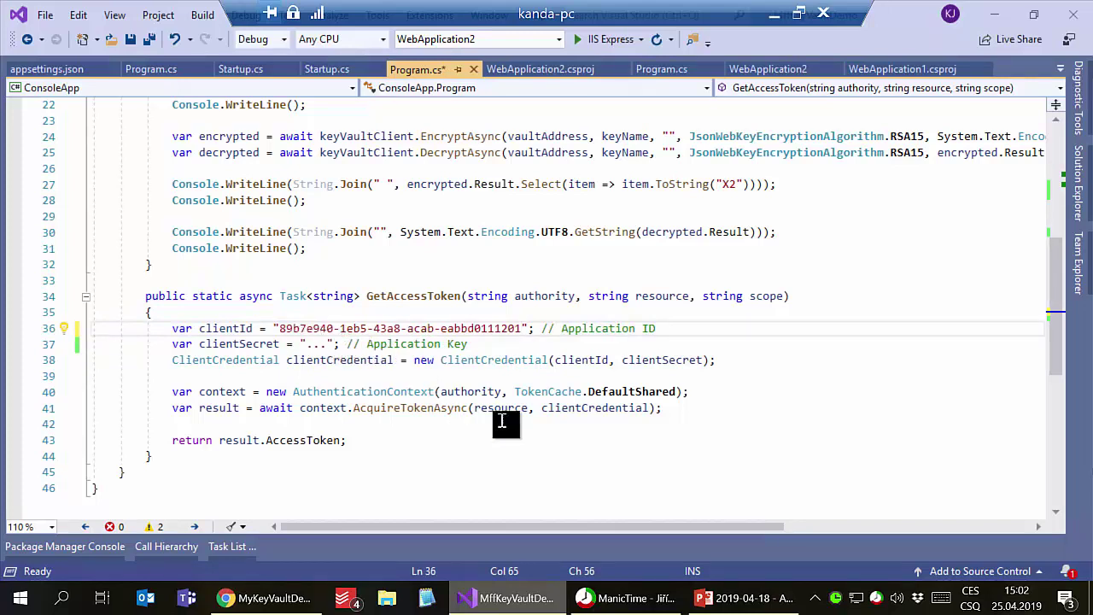
Back in the Azure portal, add a password key described as Demo to MyKeyVaultDemo, expiring in 1 year, and save it.
{"action": "left_click", "coordinate": [288, 596]}
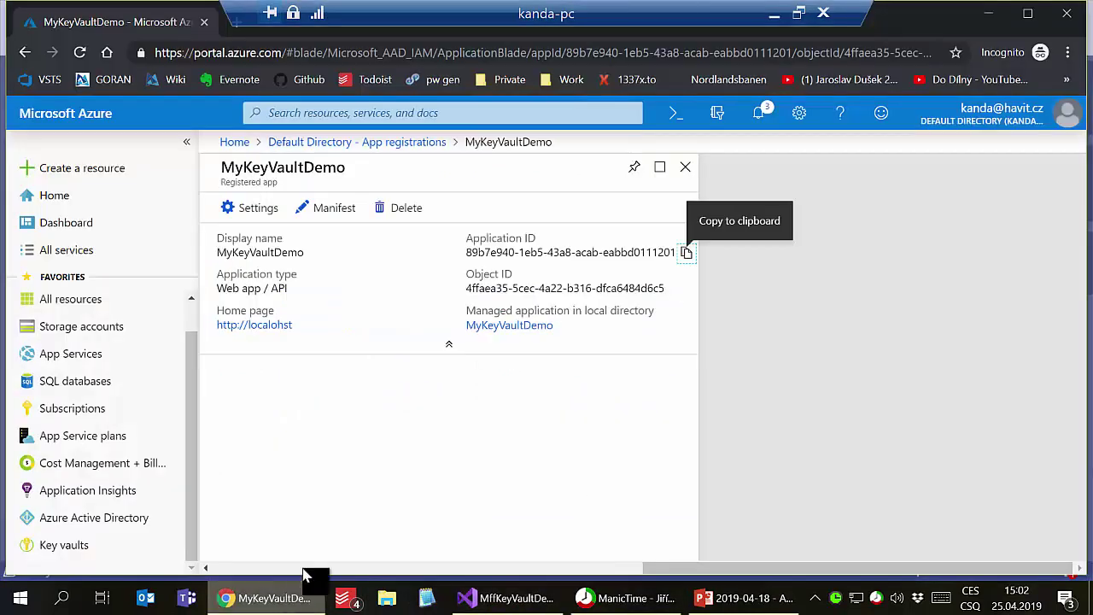
{"action": "left_click", "coordinate": [257, 214]}
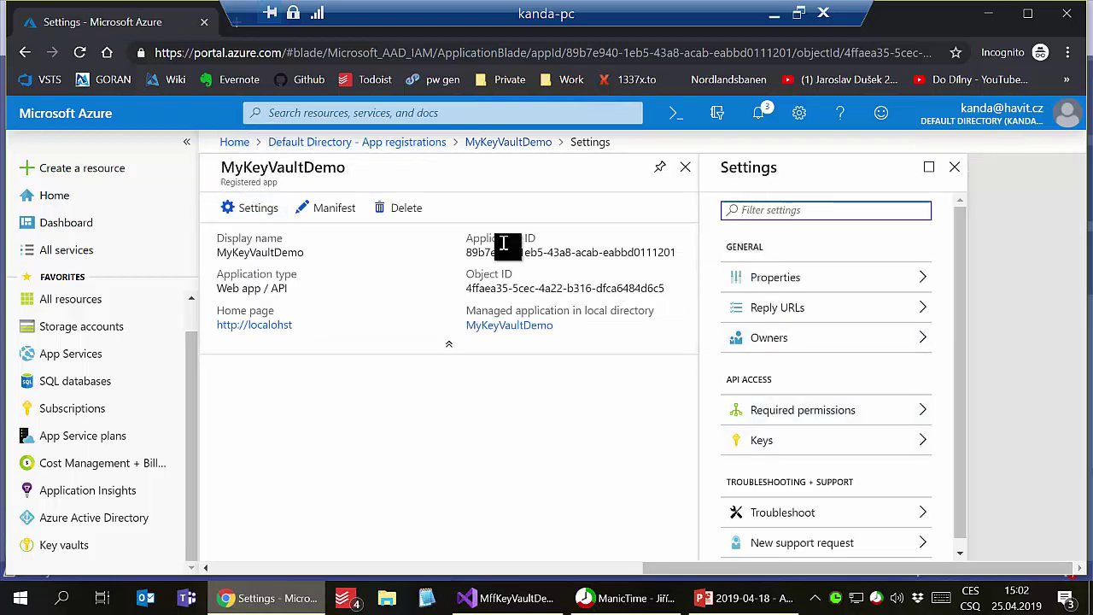
{"action": "left_click", "coordinate": [787, 452]}
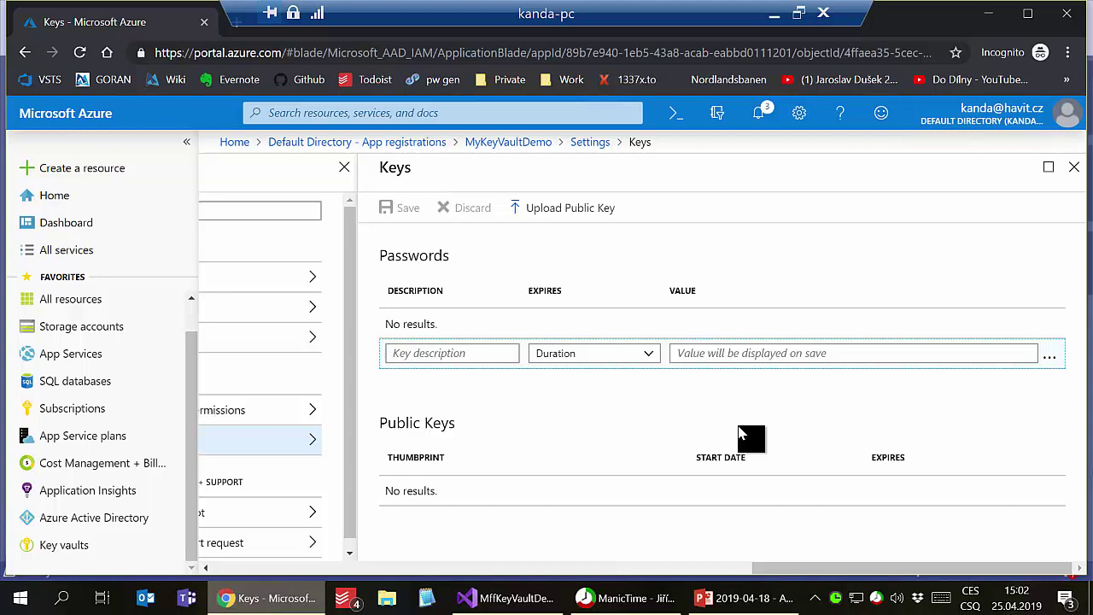
{"action": "left_click", "coordinate": [476, 357]}
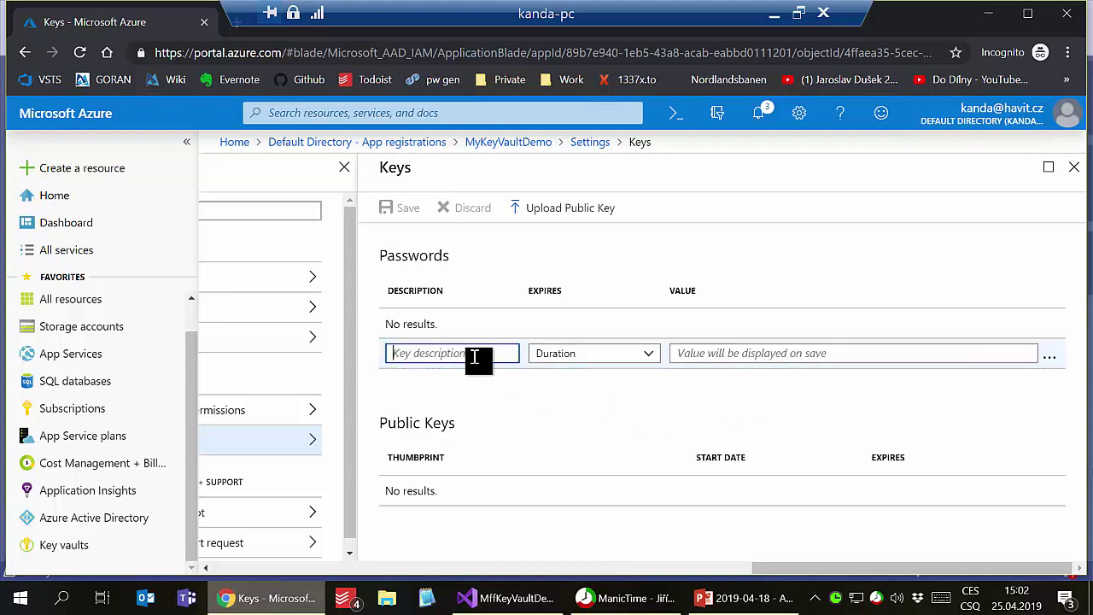
{"action": "type", "text": "Demo"}
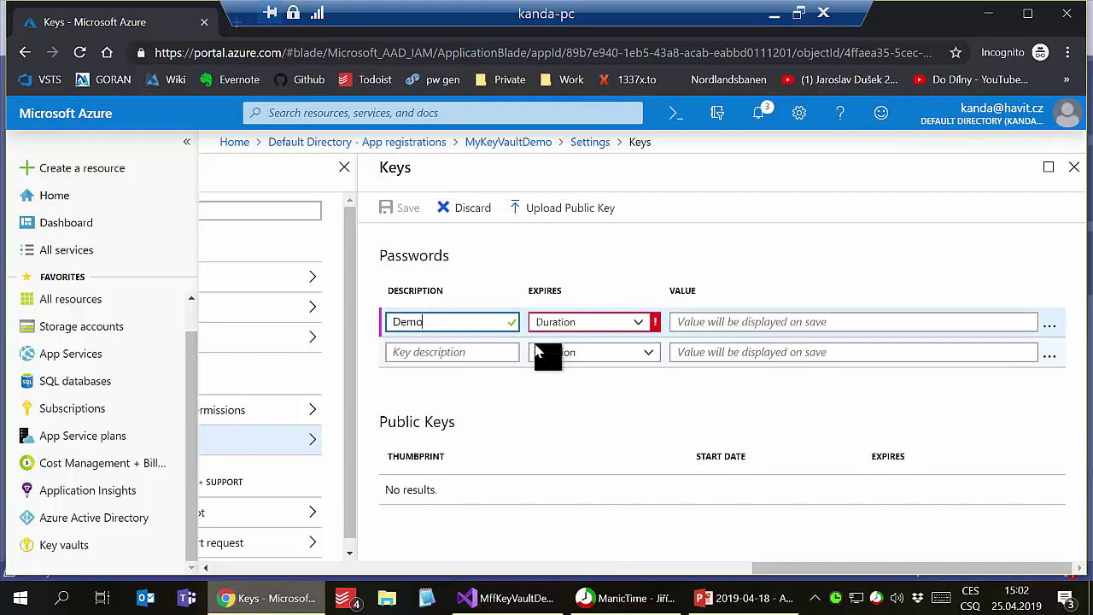
{"action": "left_click", "coordinate": [558, 331]}
{"action": "left_click", "coordinate": [583, 333]}
{"action": "left_click", "coordinate": [583, 333]}
{"action": "left_click", "coordinate": [592, 331]}
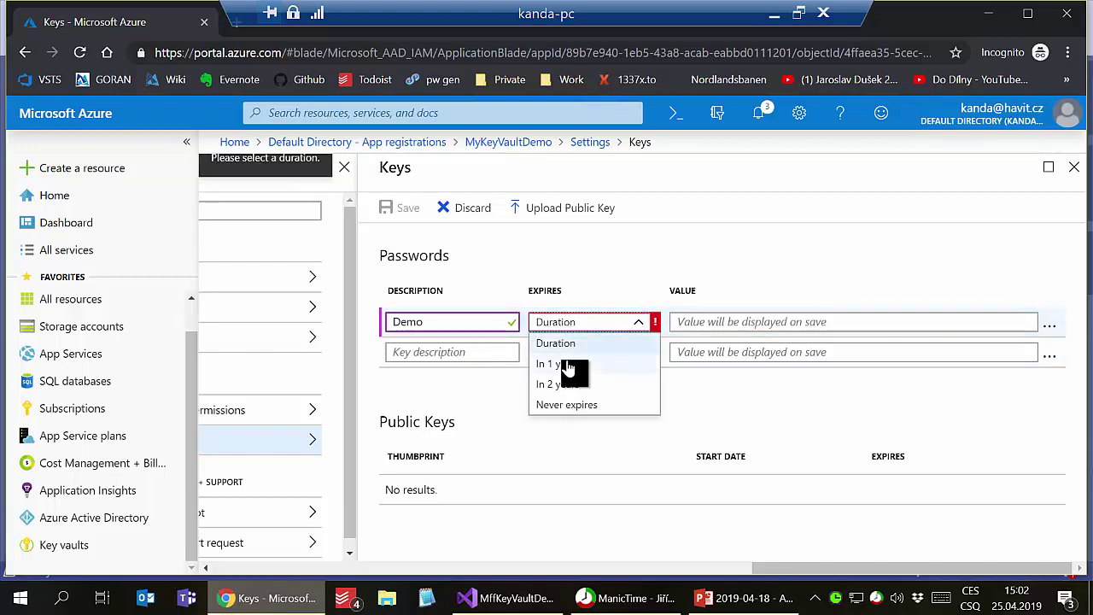
{"action": "left_click", "coordinate": [569, 367]}
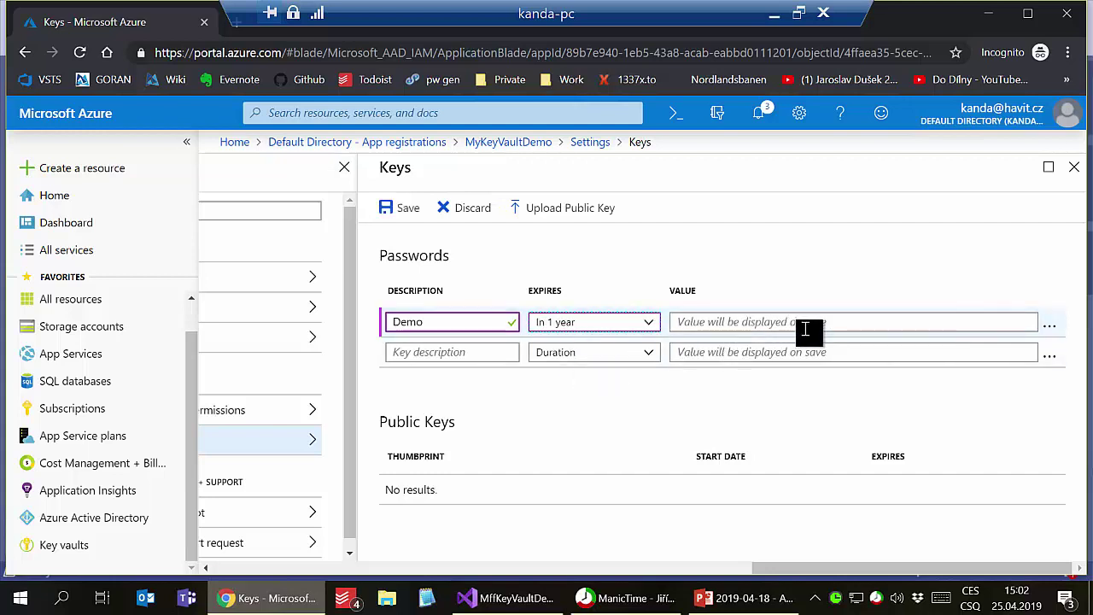
{"action": "left_click", "coordinate": [388, 214]}
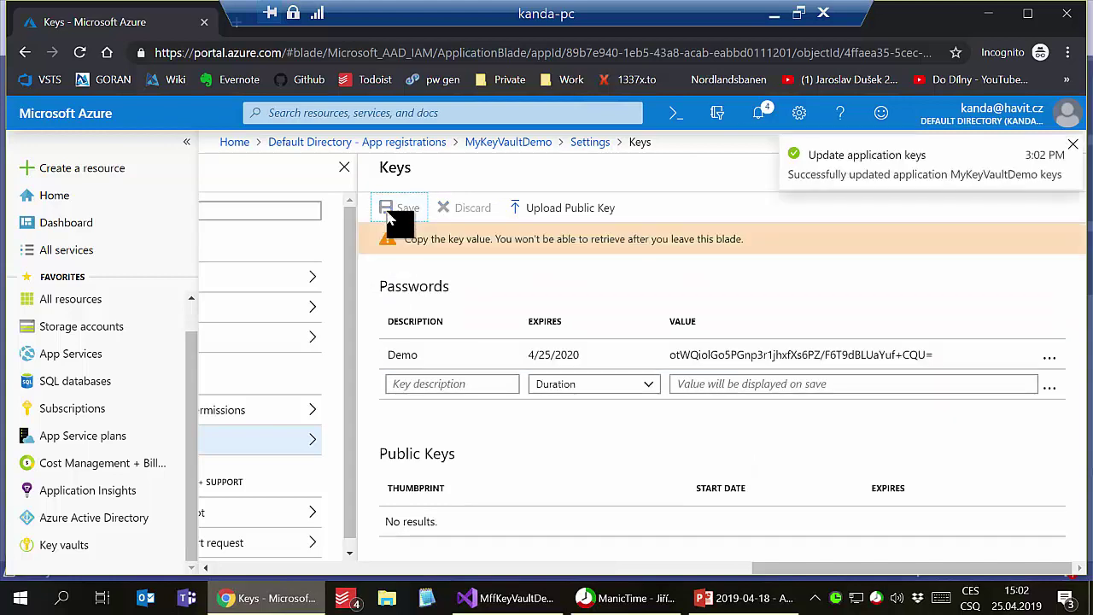
Copy the generated value of the Demo key and paste it in Visual Studio as the clientSecret value in GetAccessToken.
{"action": "left_click_drag", "start_coordinate": [937, 360], "coordinate": [674, 363]}
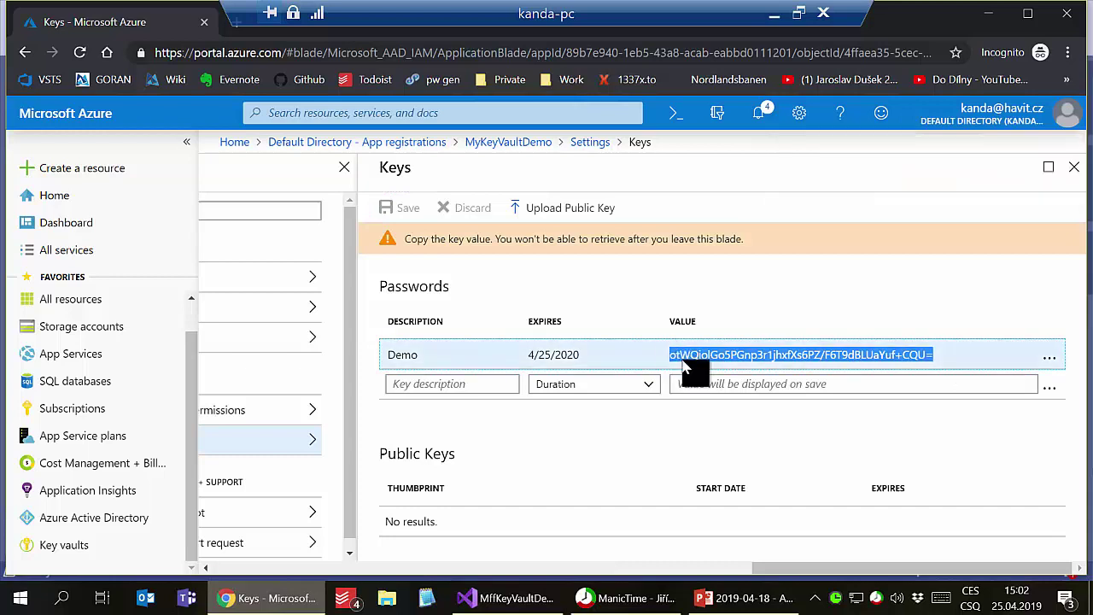
{"action": "right_click", "coordinate": [683, 367]}
{"action": "left_click", "coordinate": [706, 373]}
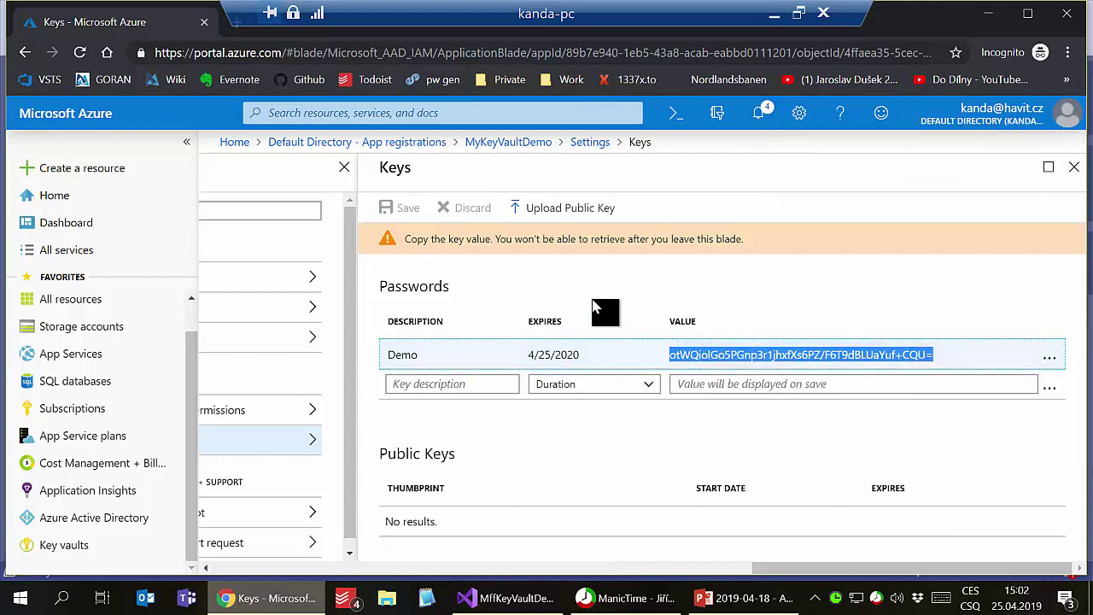
{"action": "left_click", "coordinate": [512, 597]}
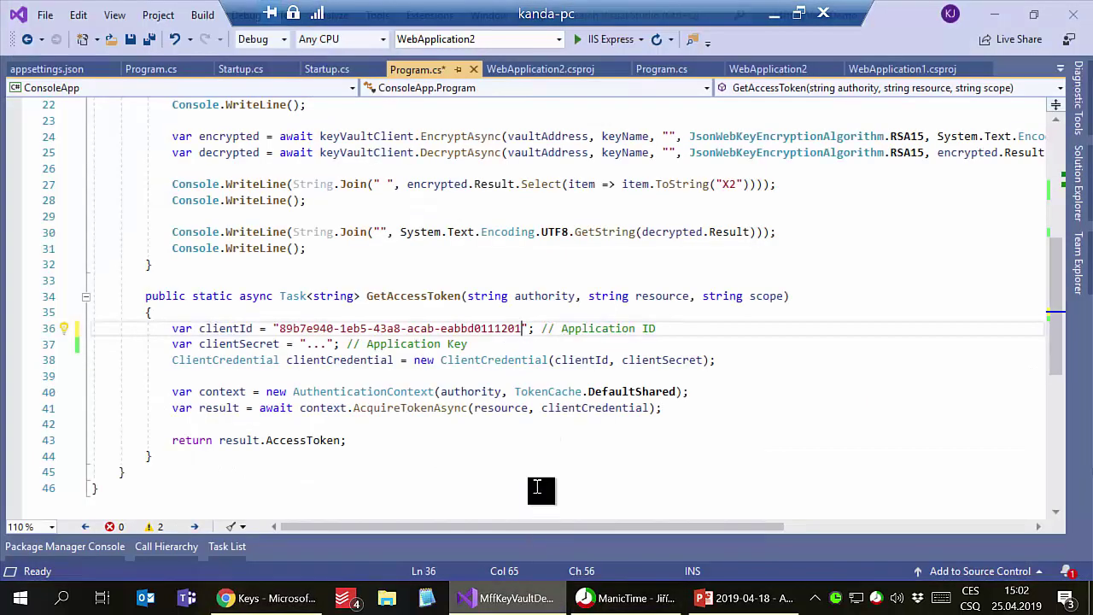
{"action": "left_click", "coordinate": [312, 345]}
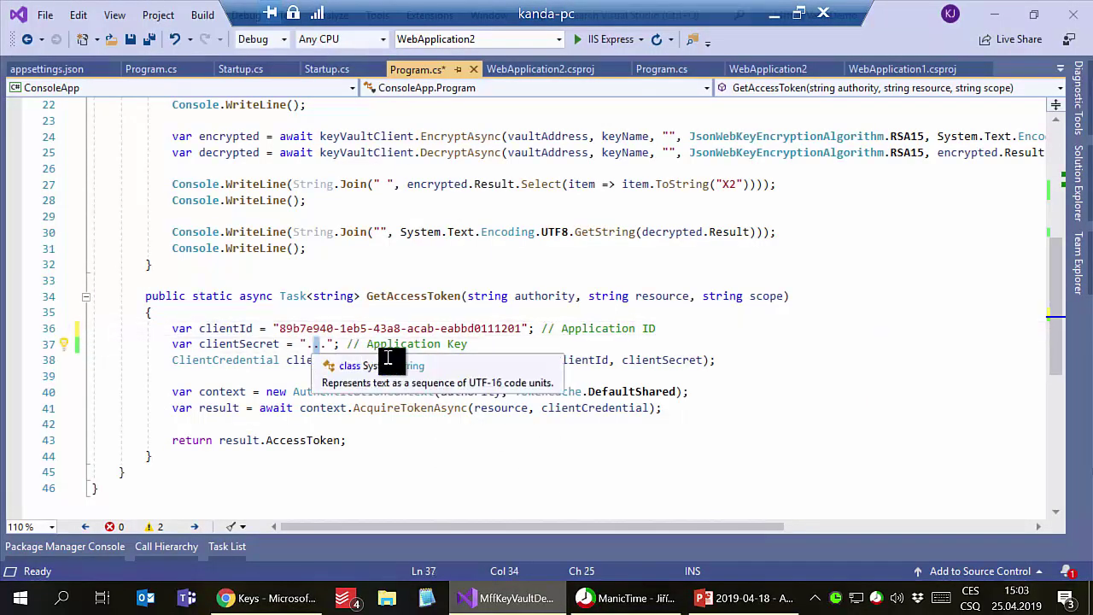
{"action": "key", "text": "Right"}
{"action": "key", "text": "Right"}
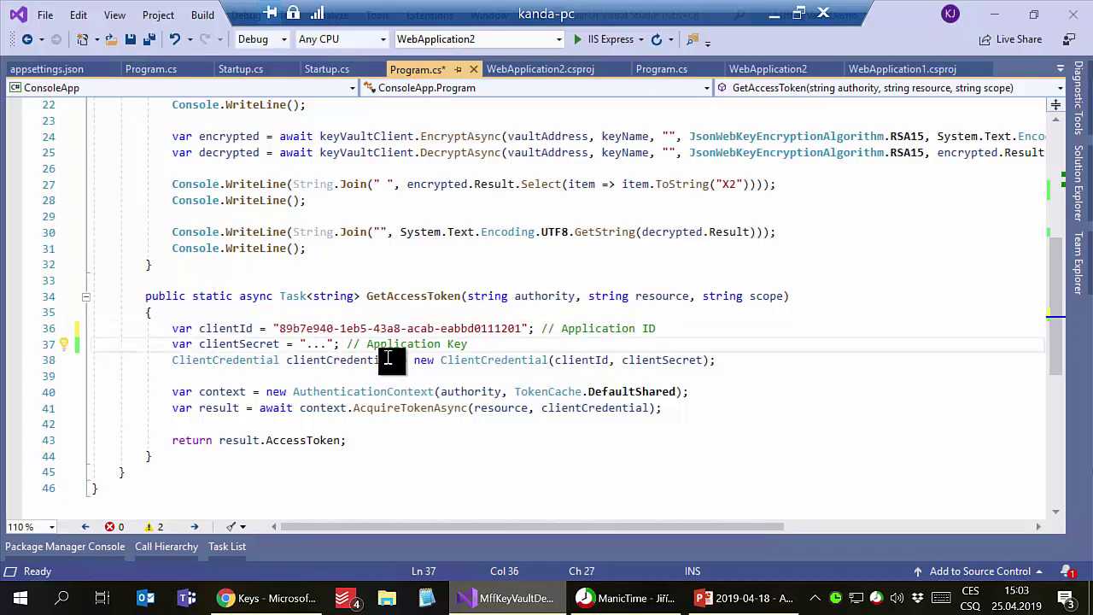
{"action": "key", "text": "shift+Left"}
{"action": "key", "text": "shift+Left"}
{"action": "key", "text": "shift+Left"}
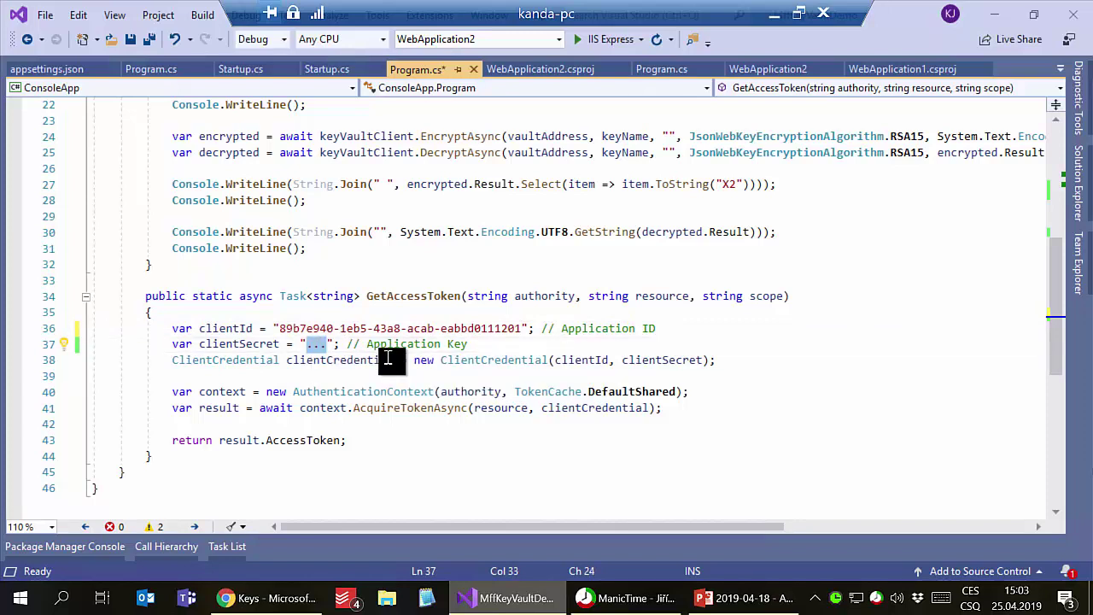
{"action": "key", "text": "ctrl+v"}
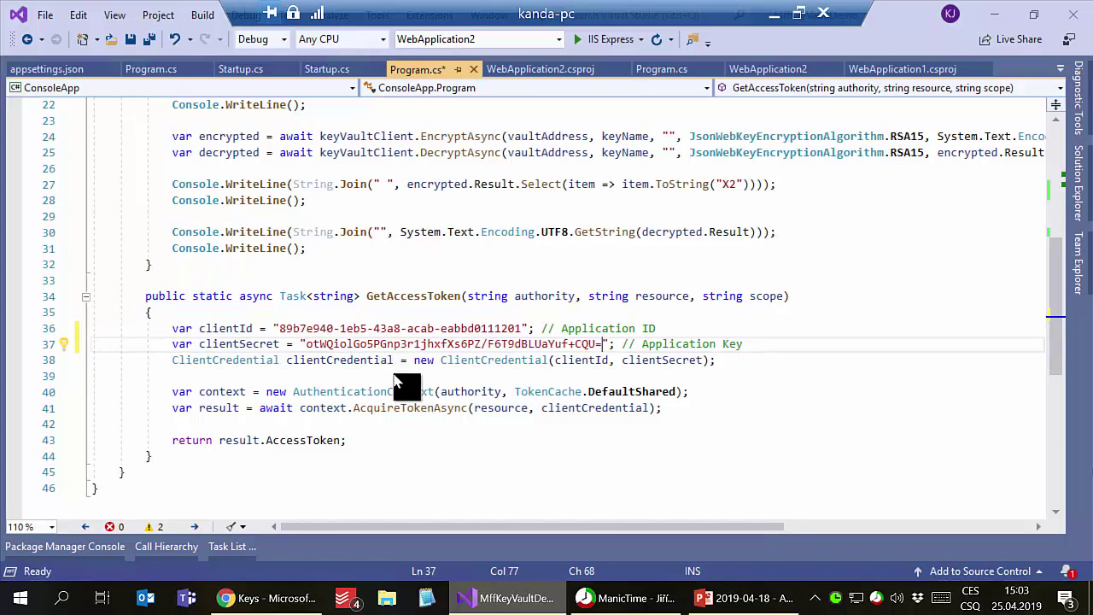
{"action": "left_click", "coordinate": [628, 425]}
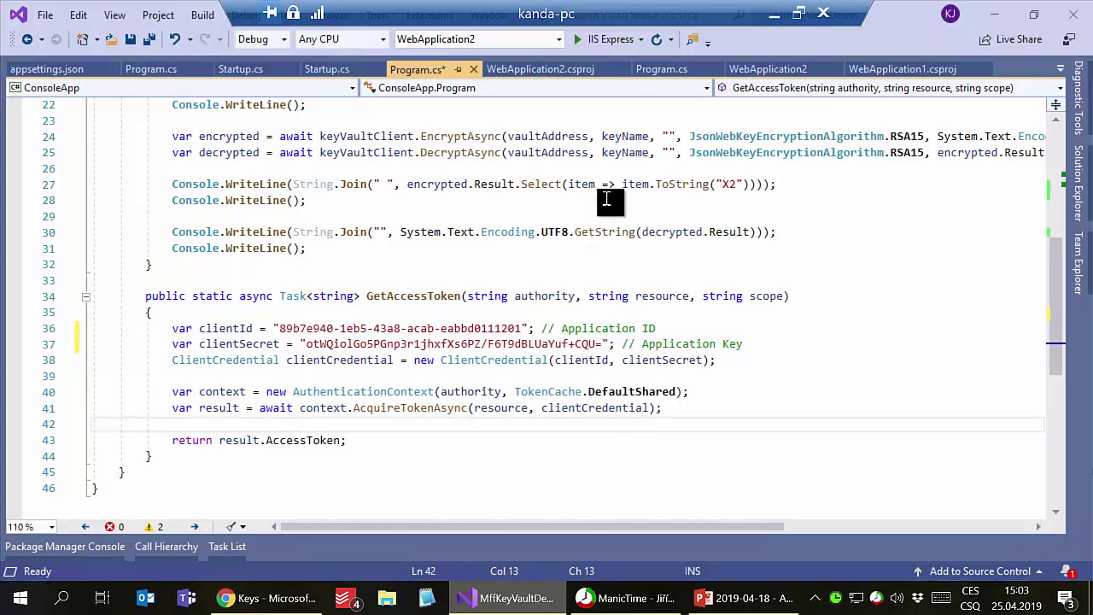
In the Azure portal, open the access policies of the jkdemokeyvault key vault and start adding a new policy without a template.
{"action": "left_click", "coordinate": [265, 598]}
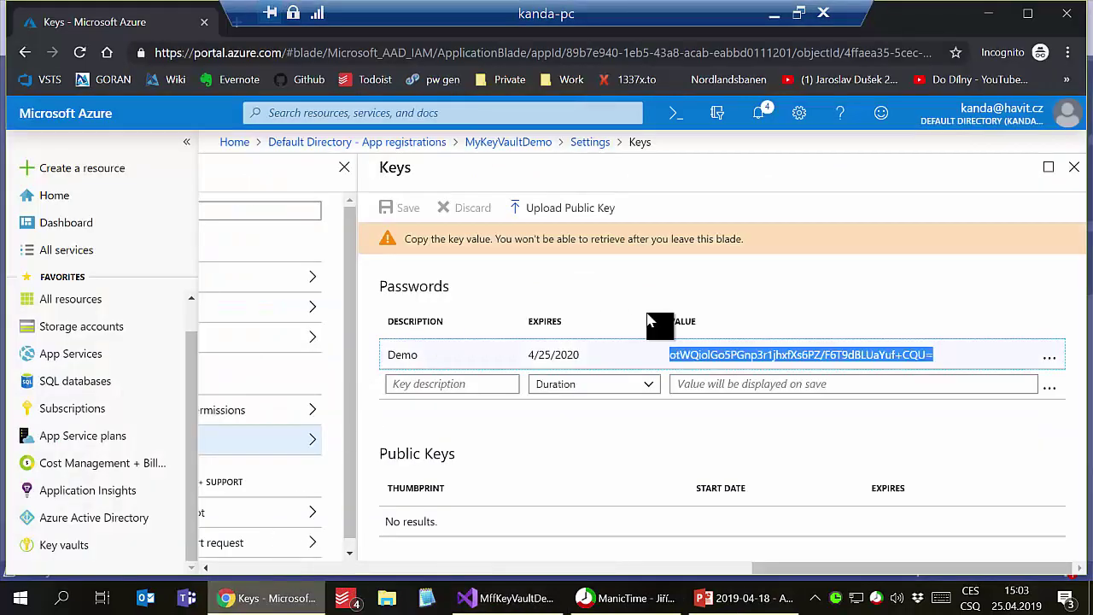
{"action": "left_click", "coordinate": [1074, 166]}
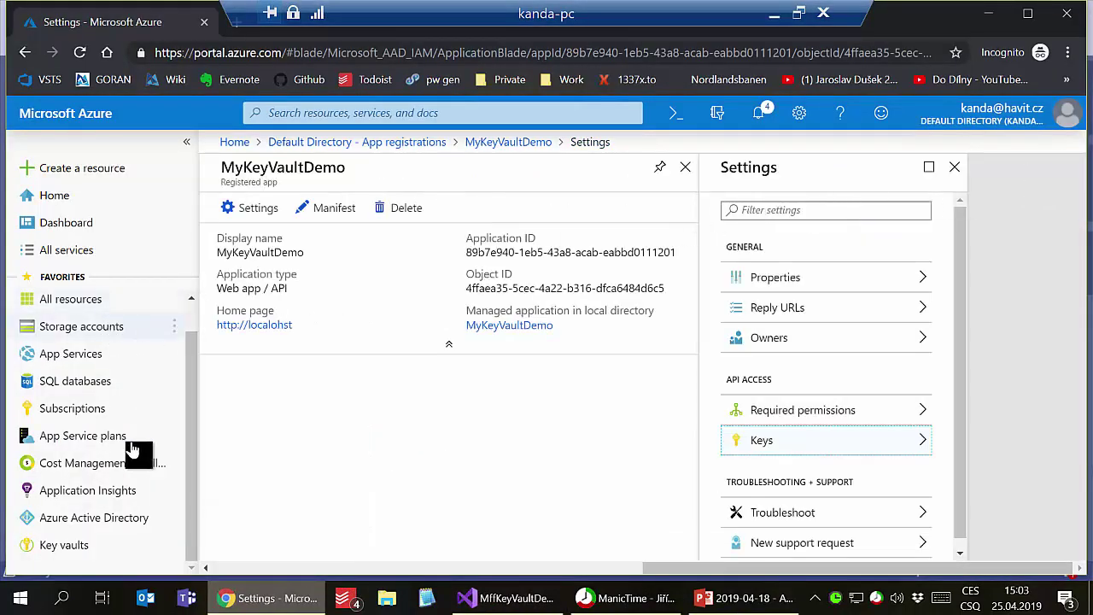
{"action": "left_click", "coordinate": [71, 550]}
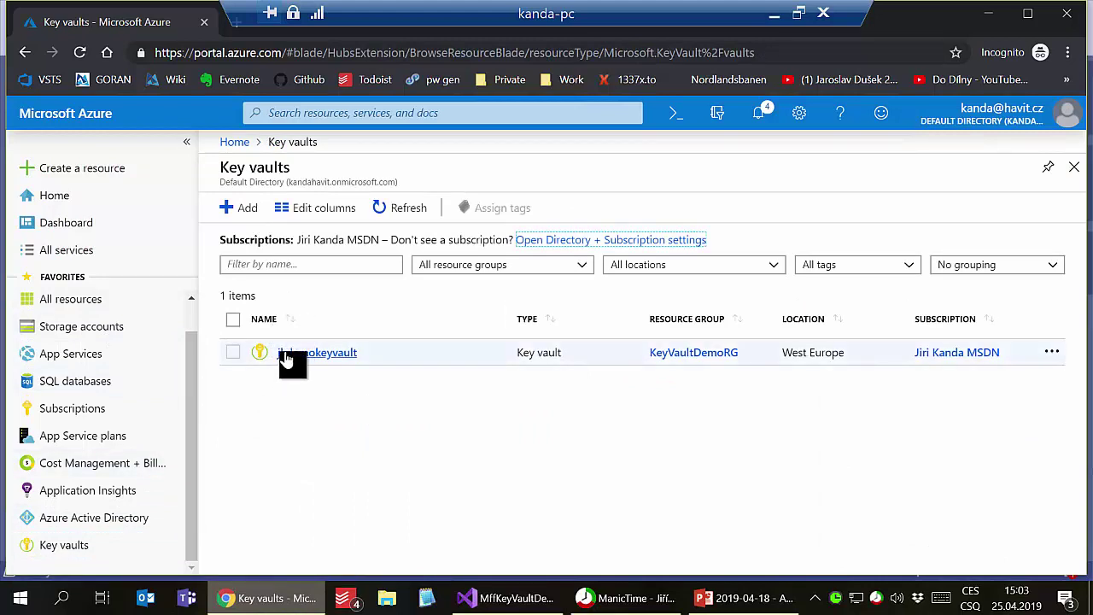
{"action": "left_click", "coordinate": [285, 355]}
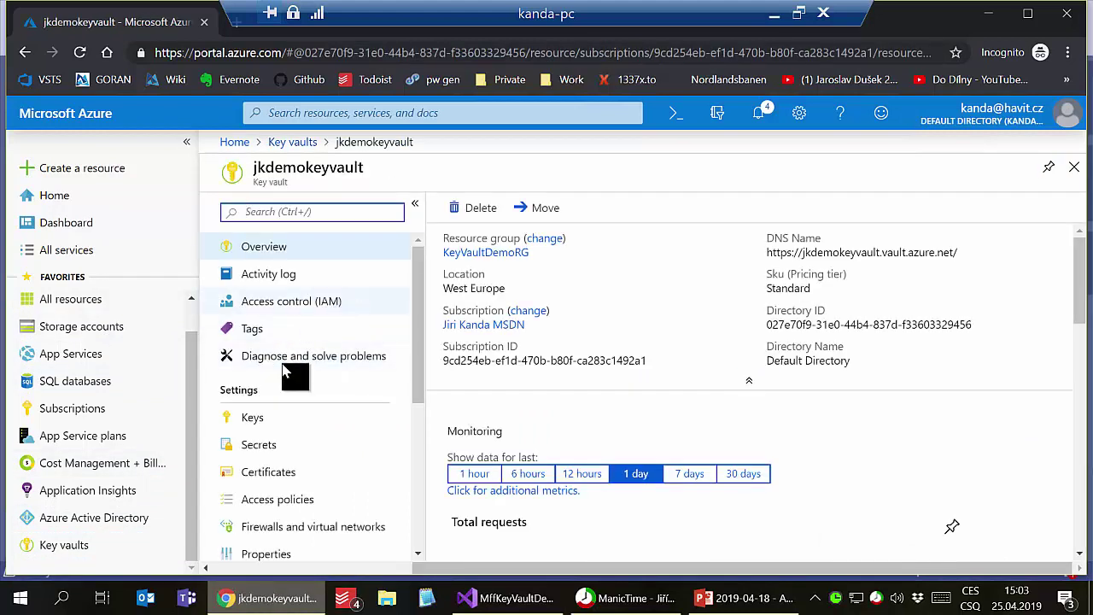
{"action": "left_click", "coordinate": [256, 504]}
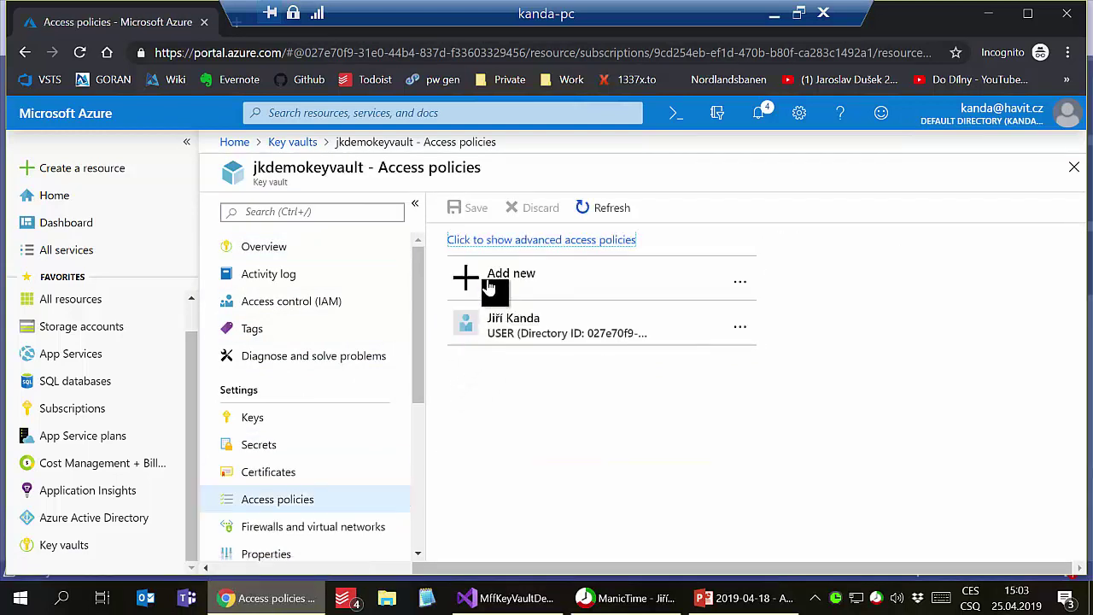
{"action": "left_click", "coordinate": [484, 278]}
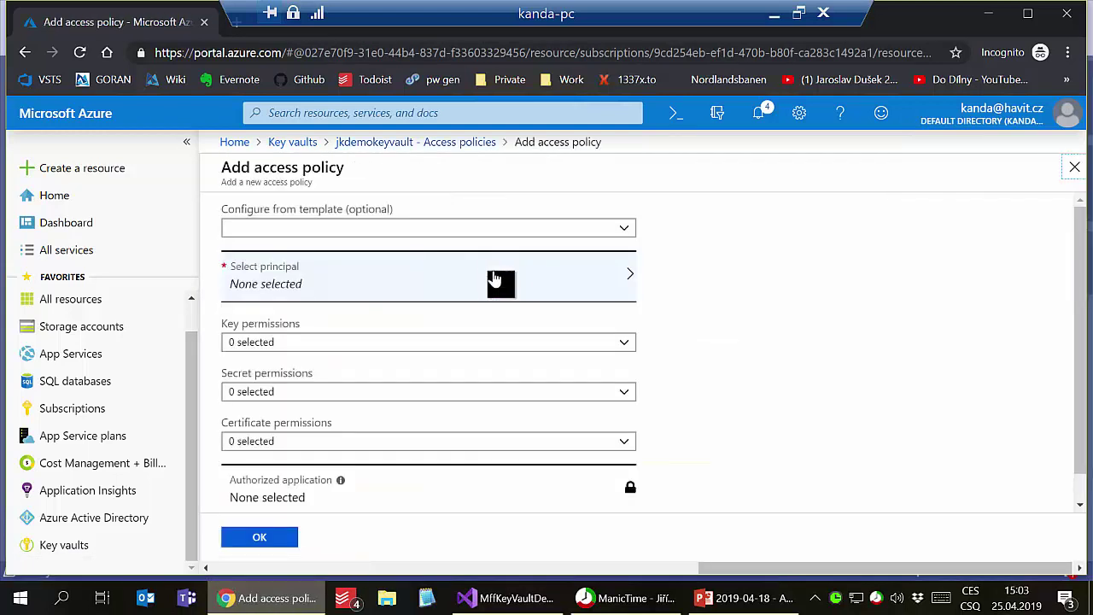
{"action": "left_click", "coordinate": [416, 228]}
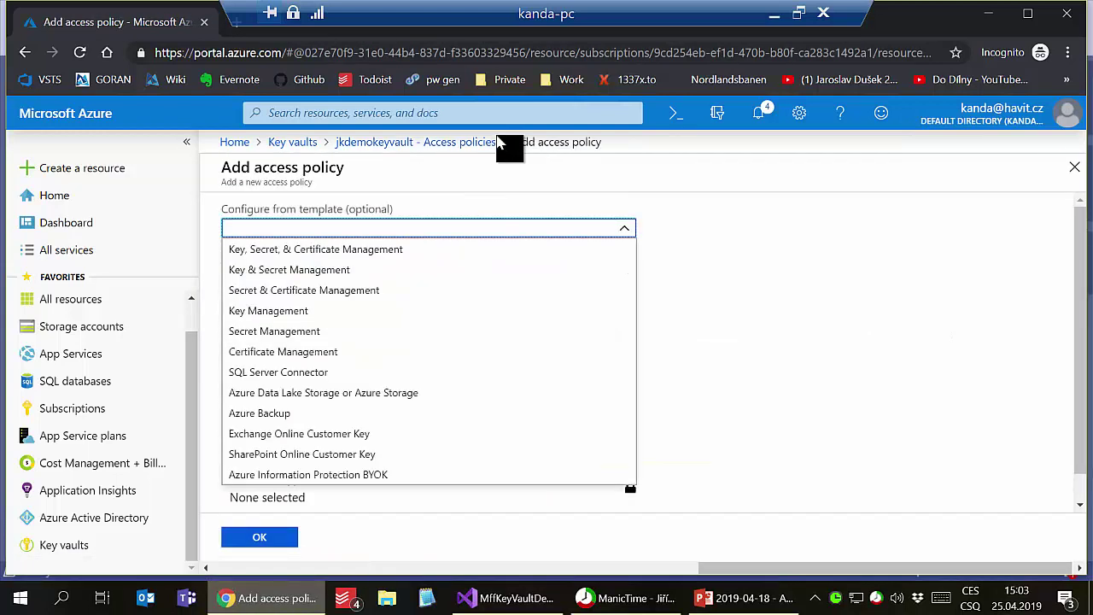
{"action": "left_click", "coordinate": [500, 145]}
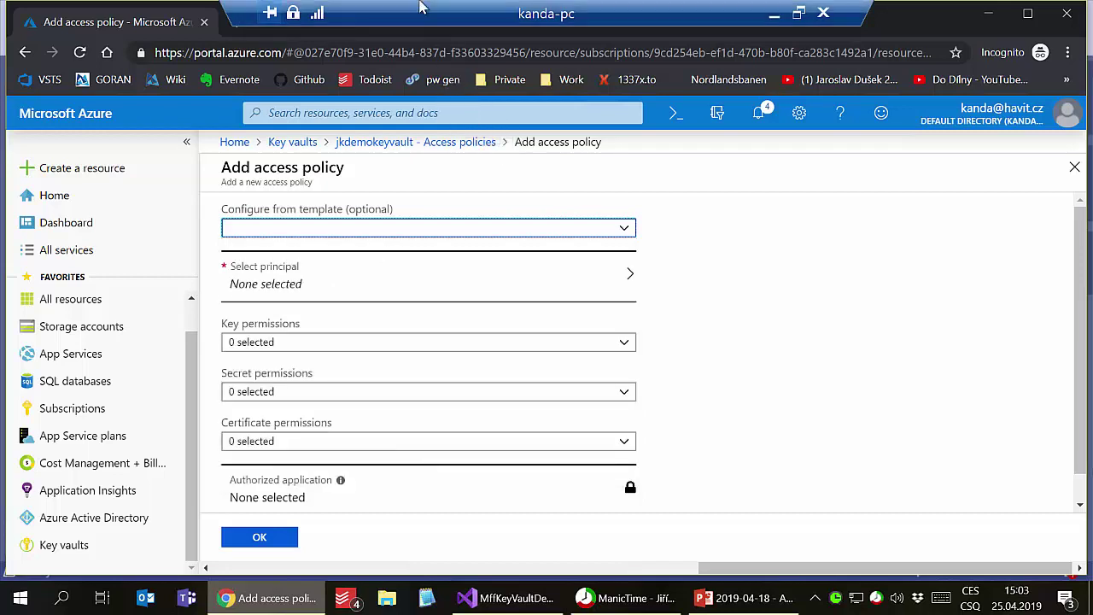
Search the principals for "my" and select the MyKeyVaultDemo application as the access policy's principal.
{"action": "left_click", "coordinate": [359, 293]}
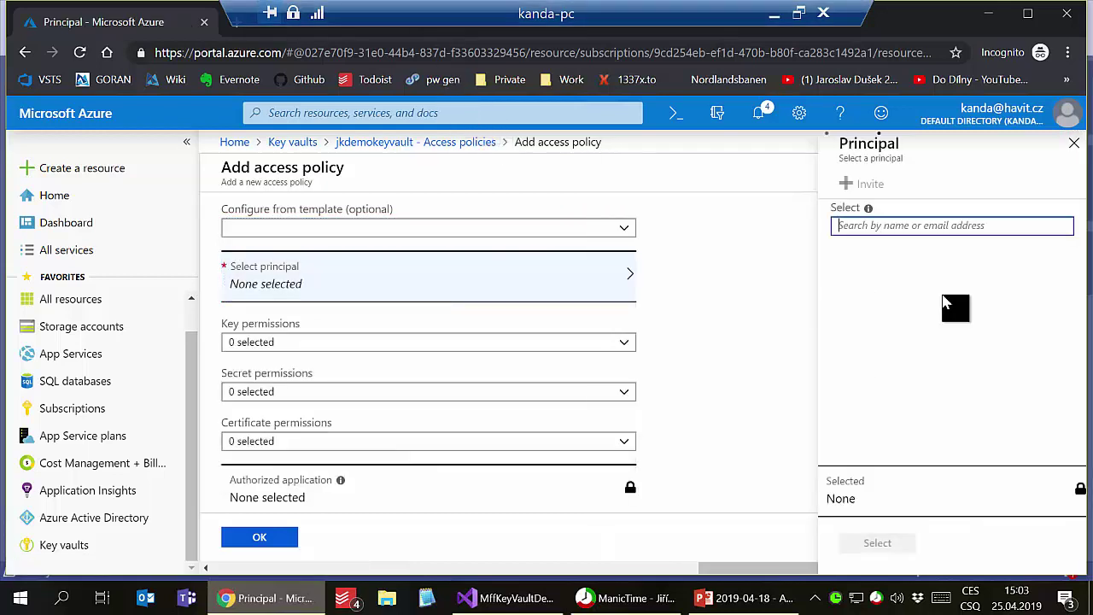
{"action": "type", "text": "my"}
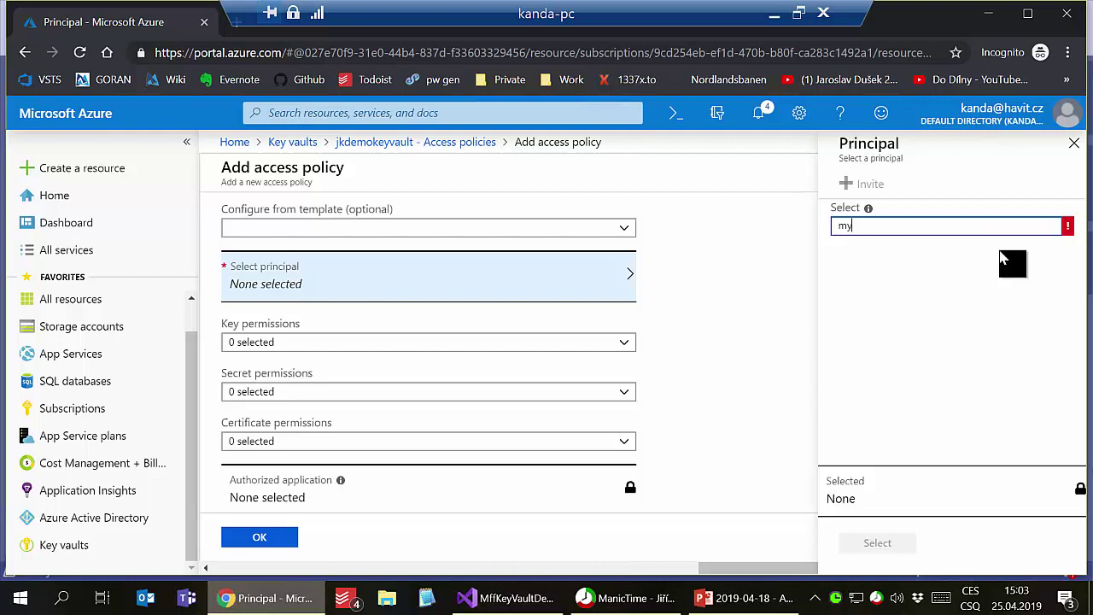
{"action": "type", "text": "demo"}
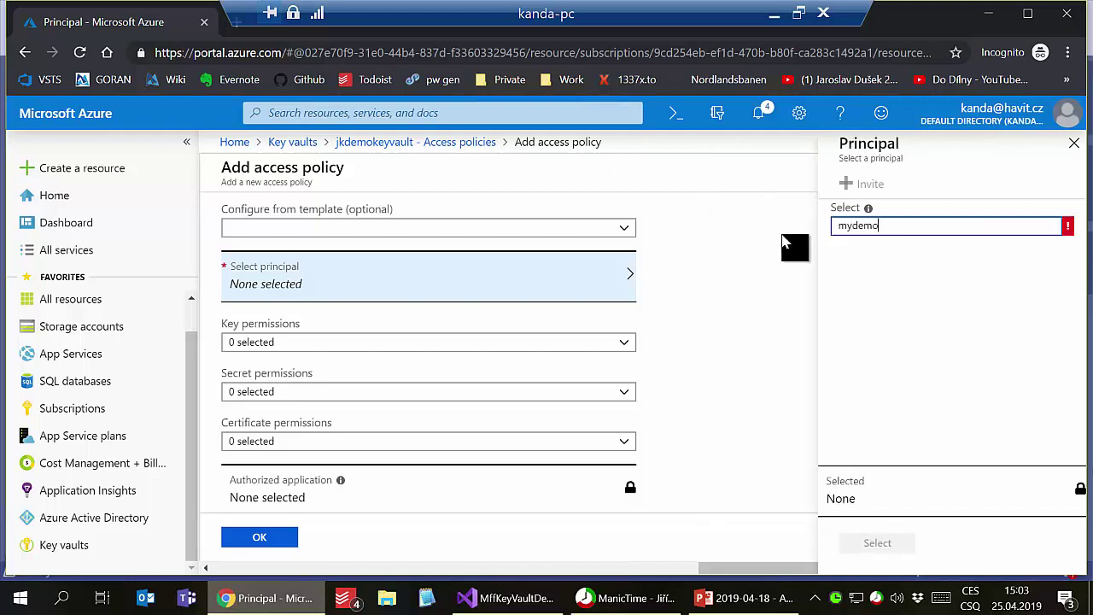
{"action": "key", "text": "BackSpace"}
{"action": "key", "text": "BackSpace"}
{"action": "key", "text": "BackSpace"}
{"action": "key", "text": "BackSpace"}
{"action": "key", "text": "BackSpace"}
{"action": "type", "text": "y"}
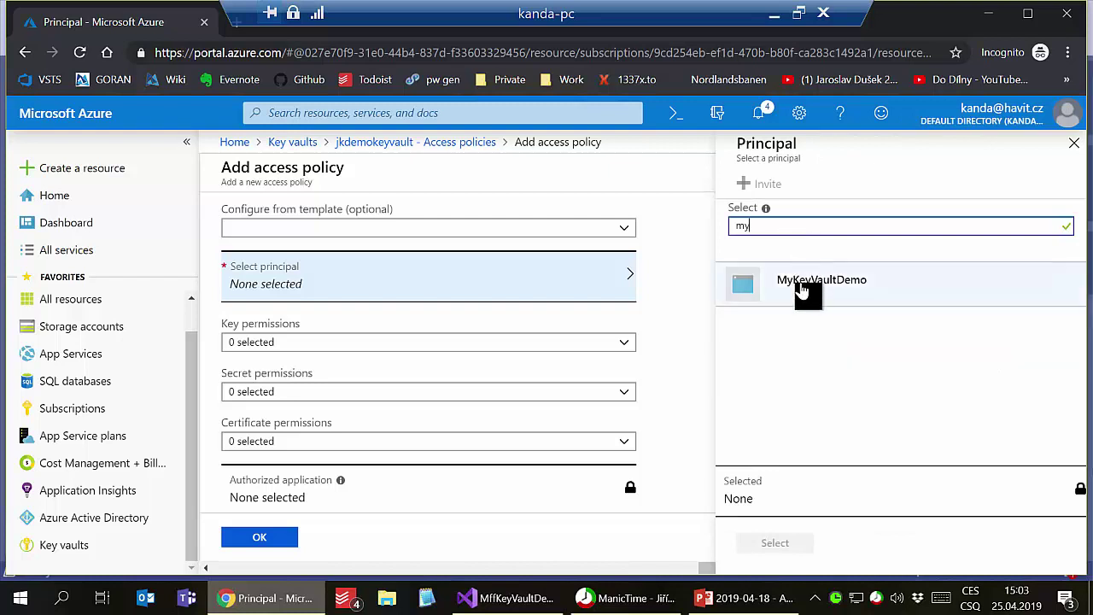
{"action": "left_click", "coordinate": [803, 292]}
{"action": "left_click", "coordinate": [790, 542]}
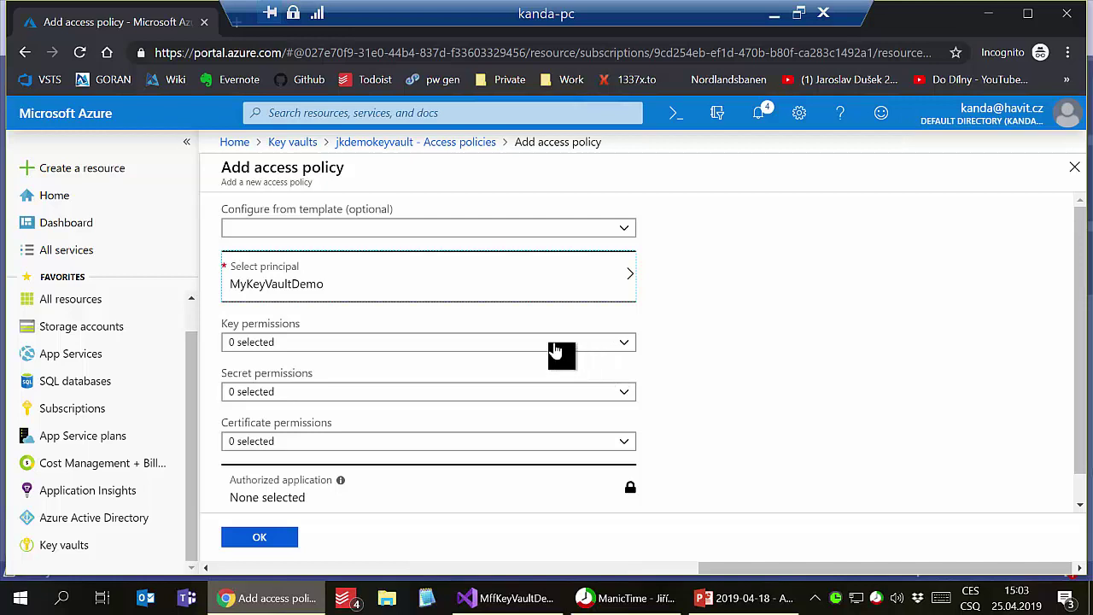
Grant the Get secret permission in the new access policy for MyKeyVaultDemo.
{"action": "left_click", "coordinate": [472, 345]}
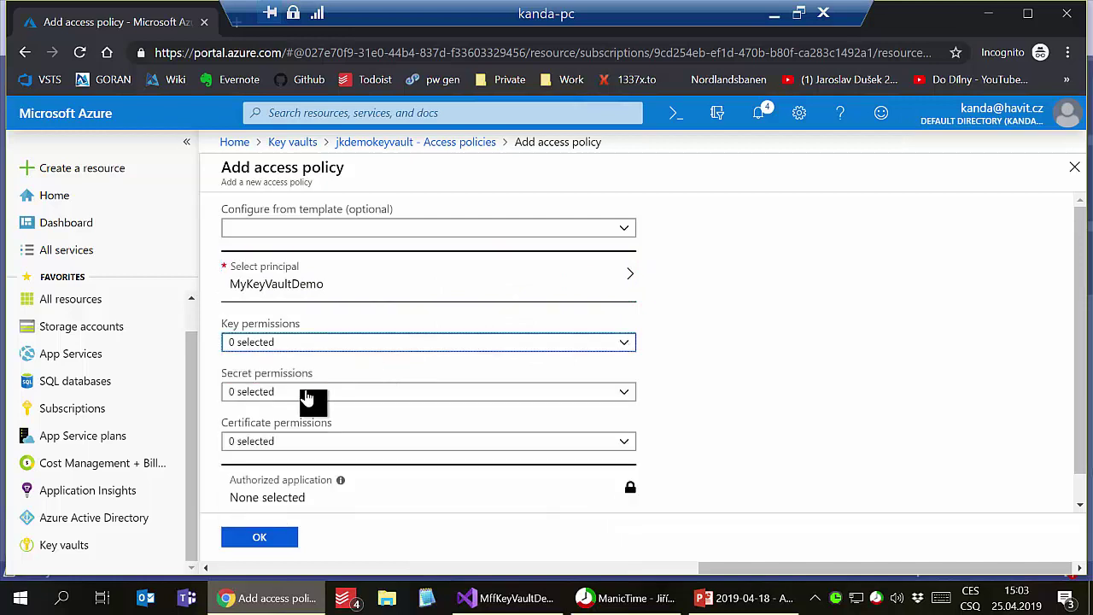
{"action": "left_click", "coordinate": [309, 398]}
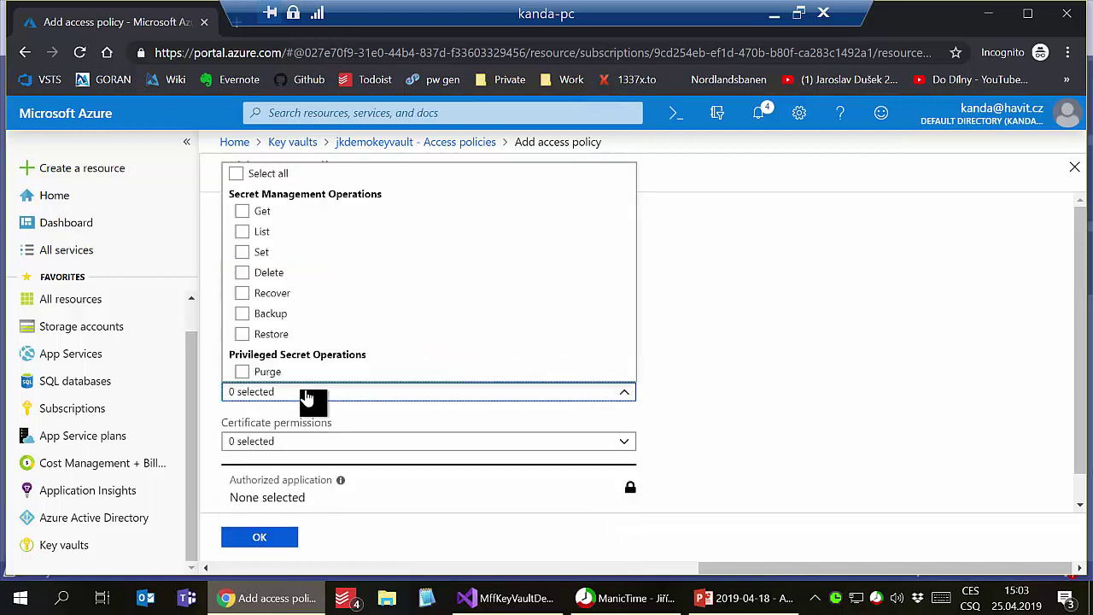
{"action": "left_click", "coordinate": [265, 216]}
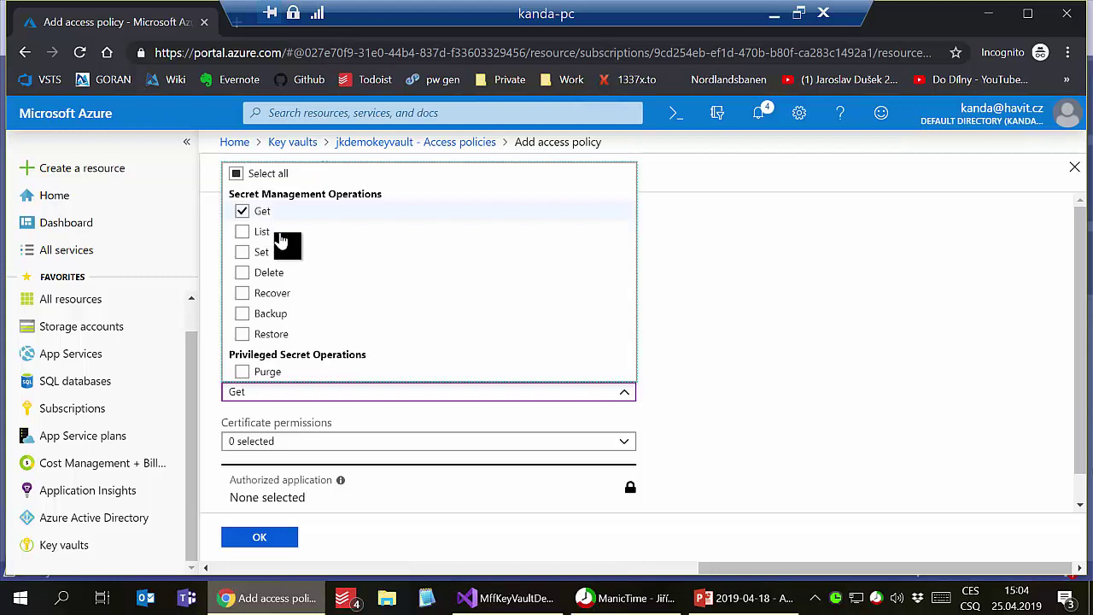
{"action": "left_click", "coordinate": [742, 366]}
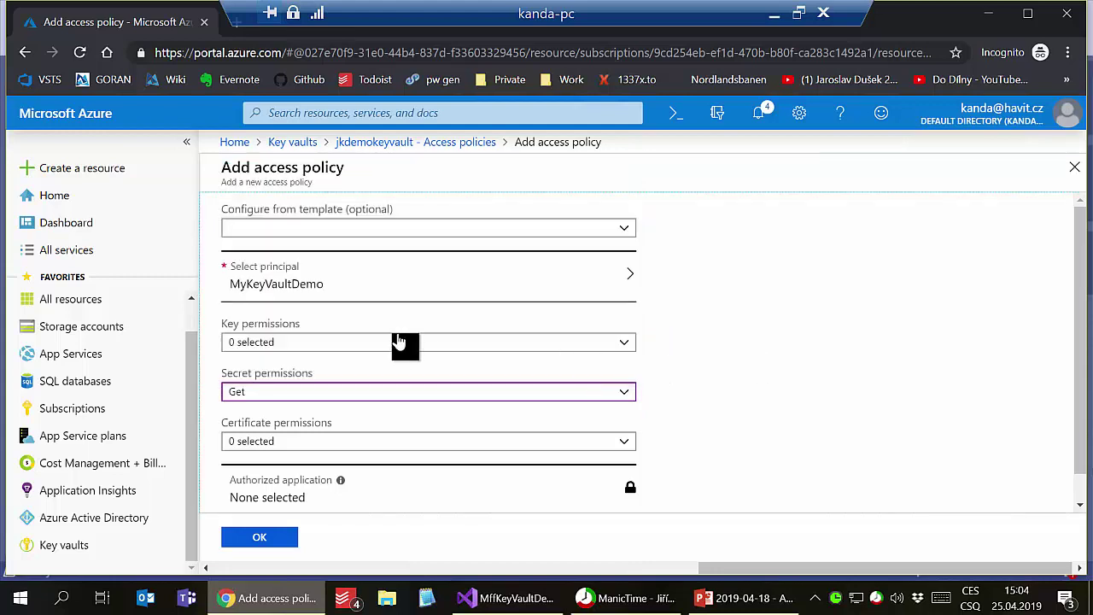
Grant the Decrypt and Encrypt key permissions and add the MyKeyVaultDemo policy to the access policies list.
{"action": "left_click", "coordinate": [400, 343]}
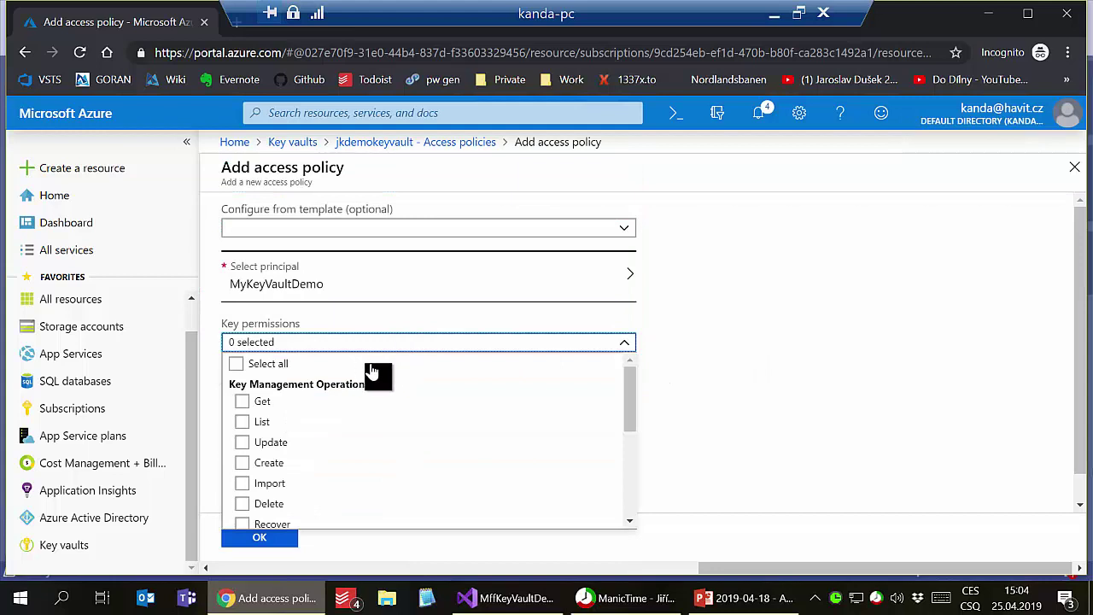
{"action": "scroll", "coordinate": [376, 372], "scroll_direction": "down", "scroll_amount": 3}
{"action": "scroll", "coordinate": [610, 420], "scroll_direction": "up", "scroll_amount": 3}
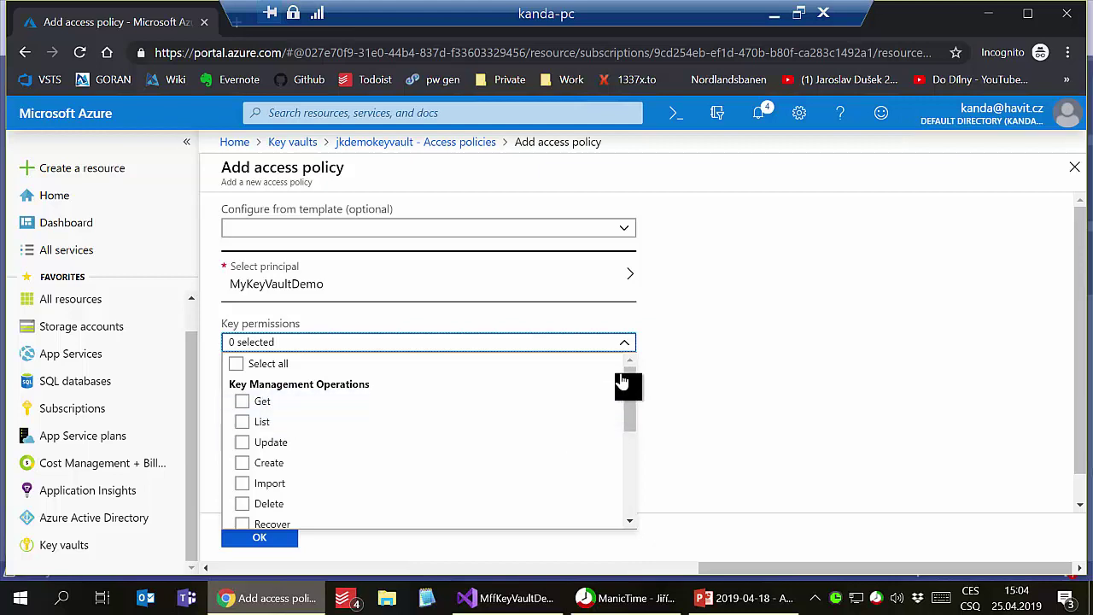
{"action": "left_click_drag", "start_coordinate": [631, 388], "coordinate": [299, 458]}
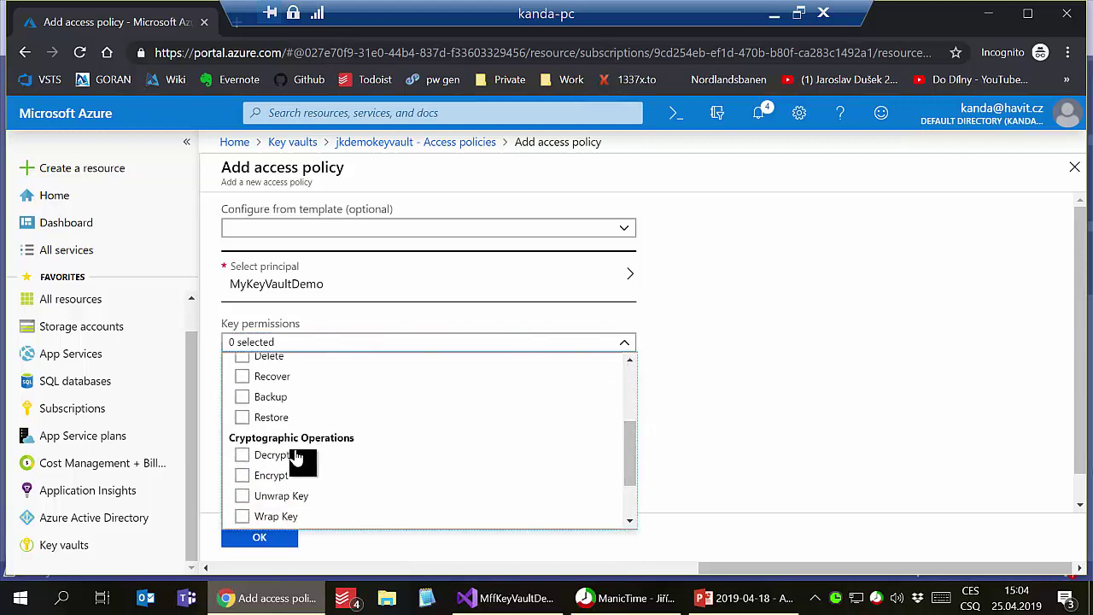
{"action": "left_click", "coordinate": [288, 457]}
{"action": "left_click", "coordinate": [299, 477]}
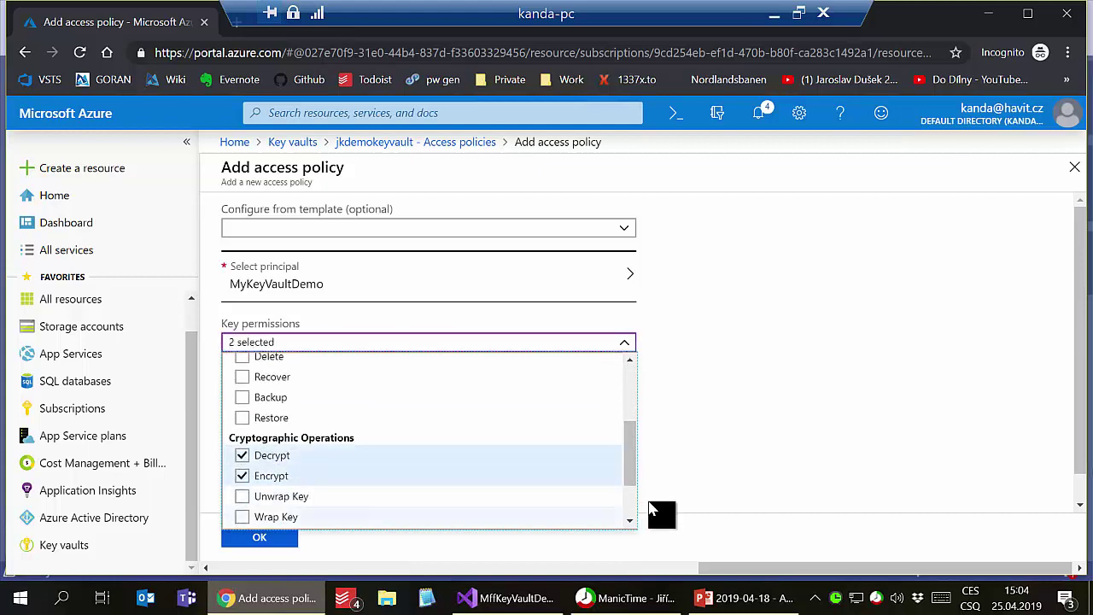
{"action": "left_click", "coordinate": [661, 481]}
{"action": "left_click", "coordinate": [246, 541]}
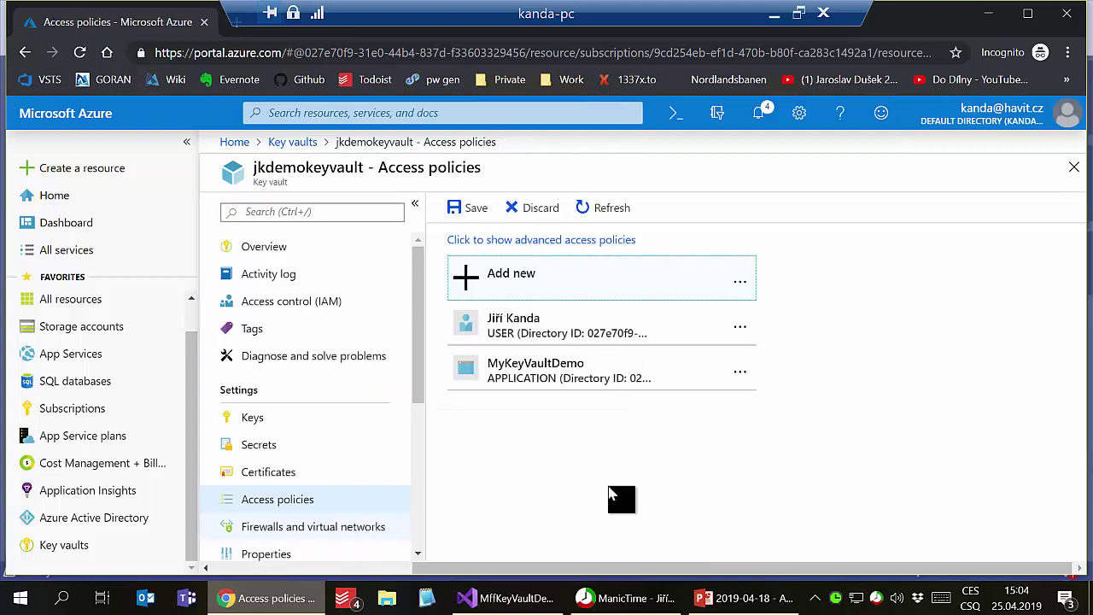
{"action": "left_click", "coordinate": [639, 461]}
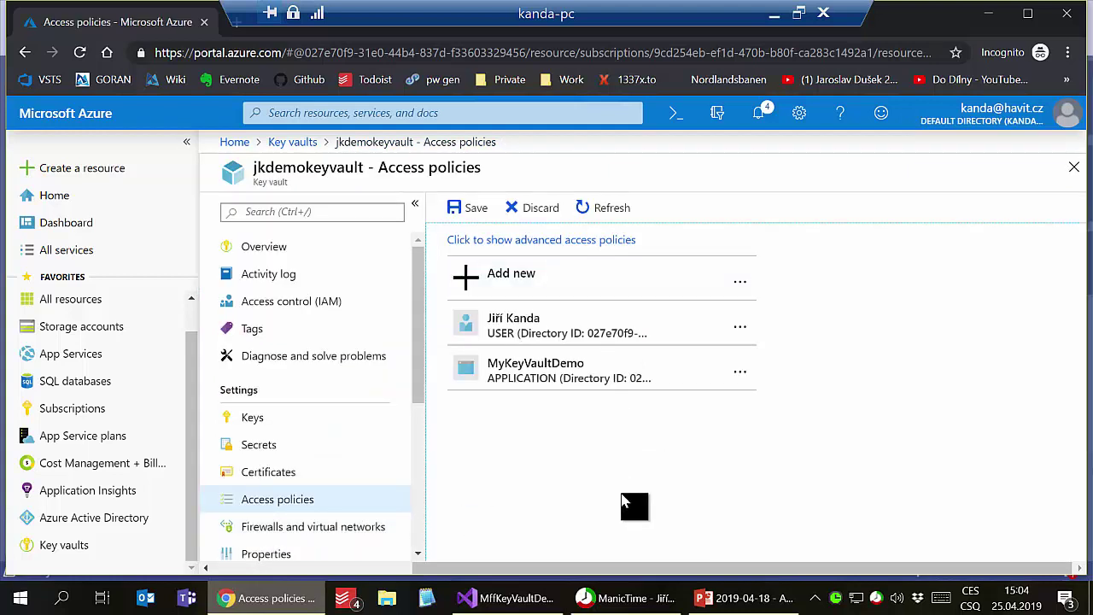
In Visual Studio, set ConsoleApp as the startup project of the MffKeyVaultDemo solution.
{"action": "left_click", "coordinate": [545, 601]}
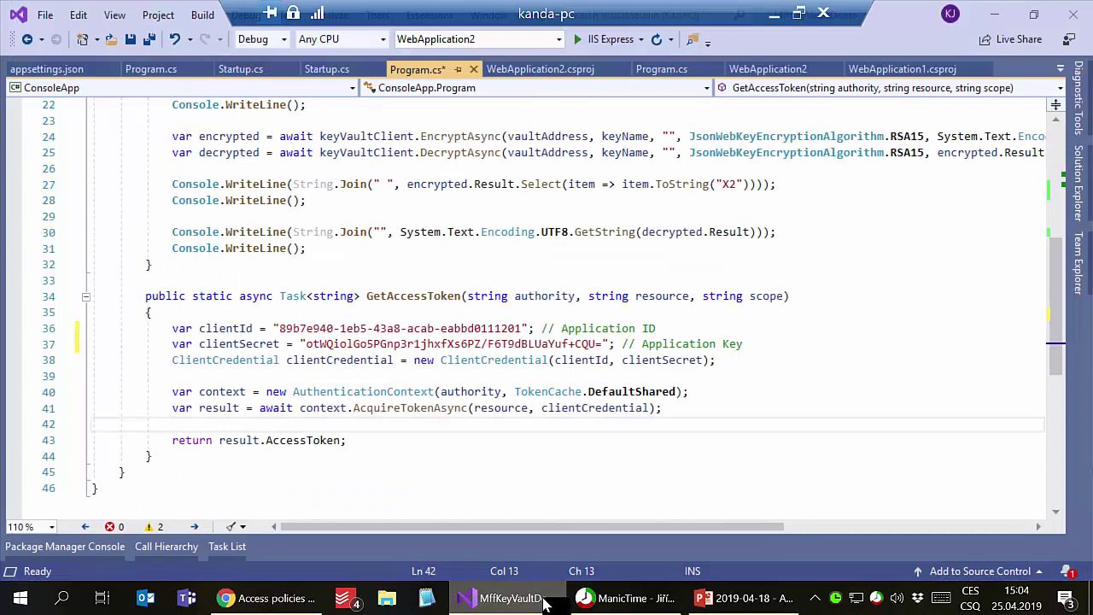
{"action": "scroll", "coordinate": [1058, 256], "scroll_direction": "down", "scroll_amount": 1}
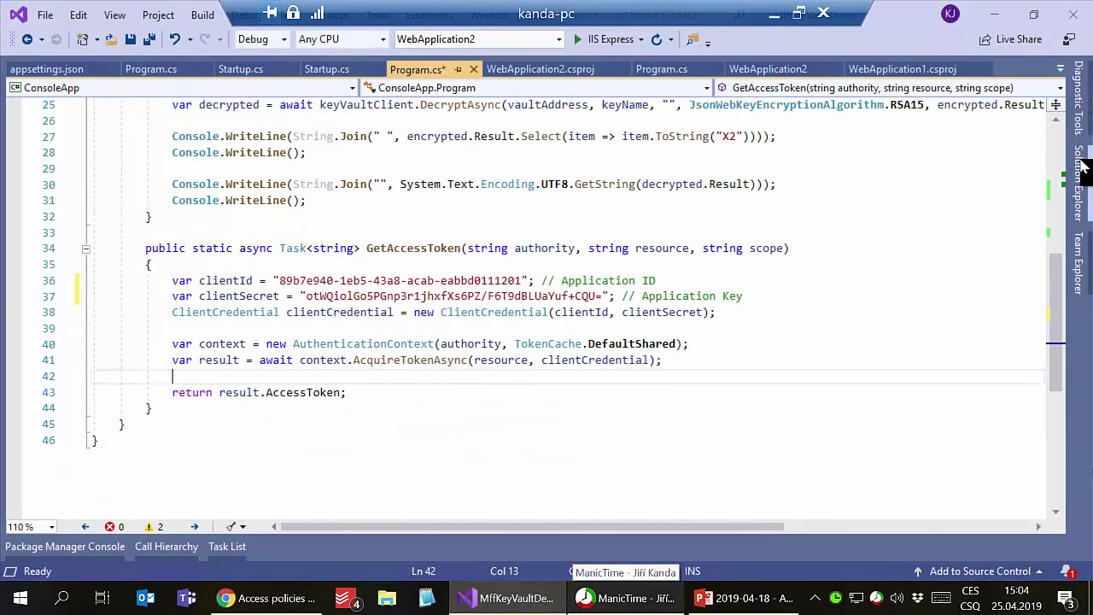
{"action": "left_click", "coordinate": [1080, 166]}
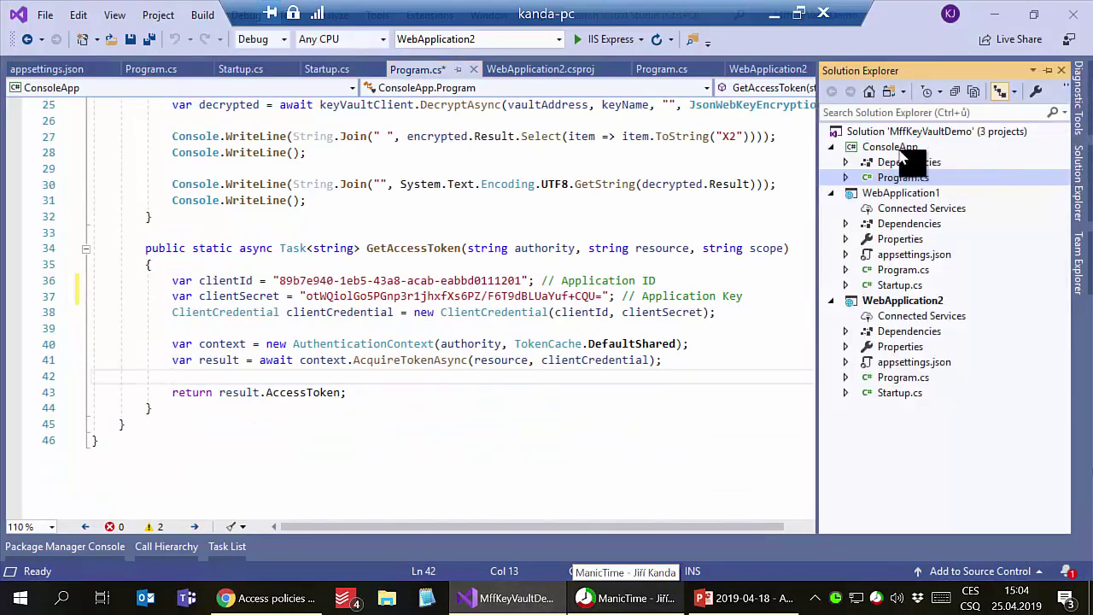
{"action": "right_click", "coordinate": [900, 150]}
{"action": "left_click", "coordinate": [929, 409]}
{"action": "left_click", "coordinate": [677, 289]}
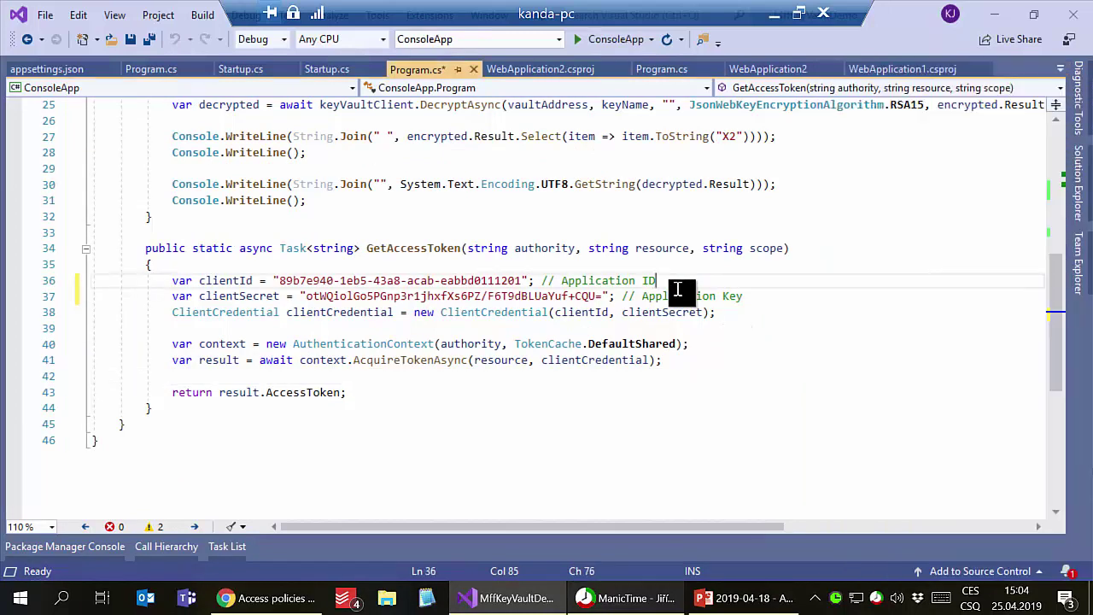
Try to run ConsoleApp, close its debug console and return to the code of GetAccessToken.
{"action": "key", "text": "XF86MonBrightnessDown"}
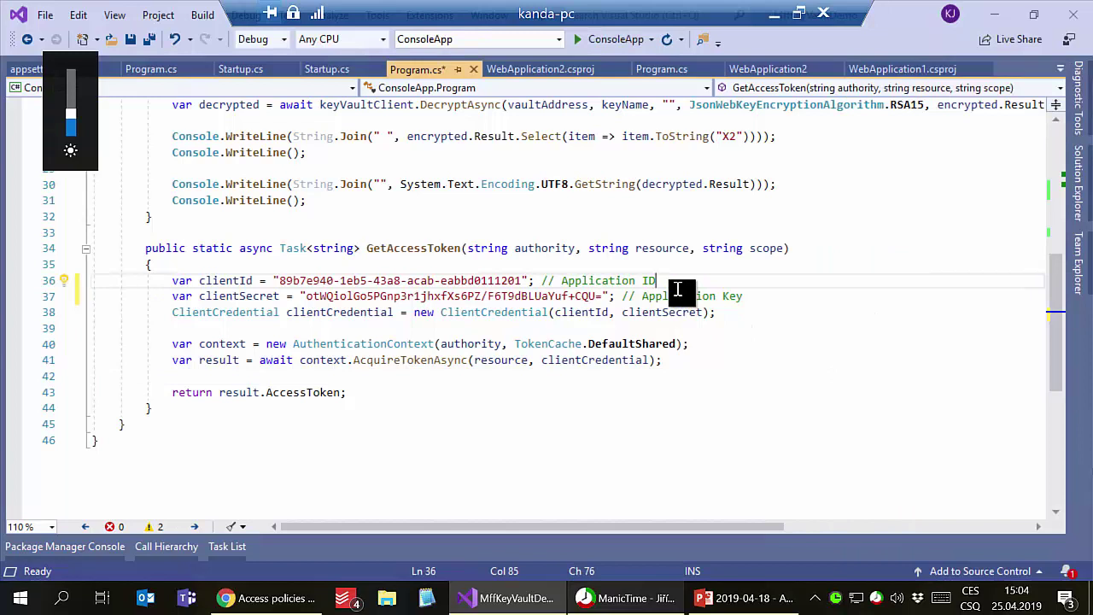
{"action": "key", "text": "F5"}
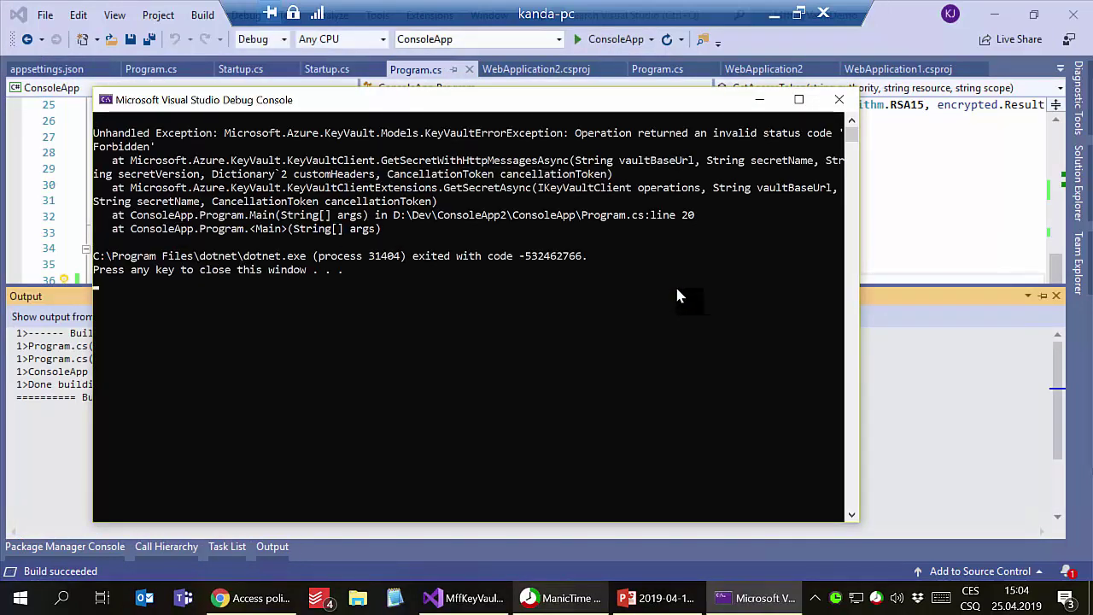
{"action": "key", "text": "Return"}
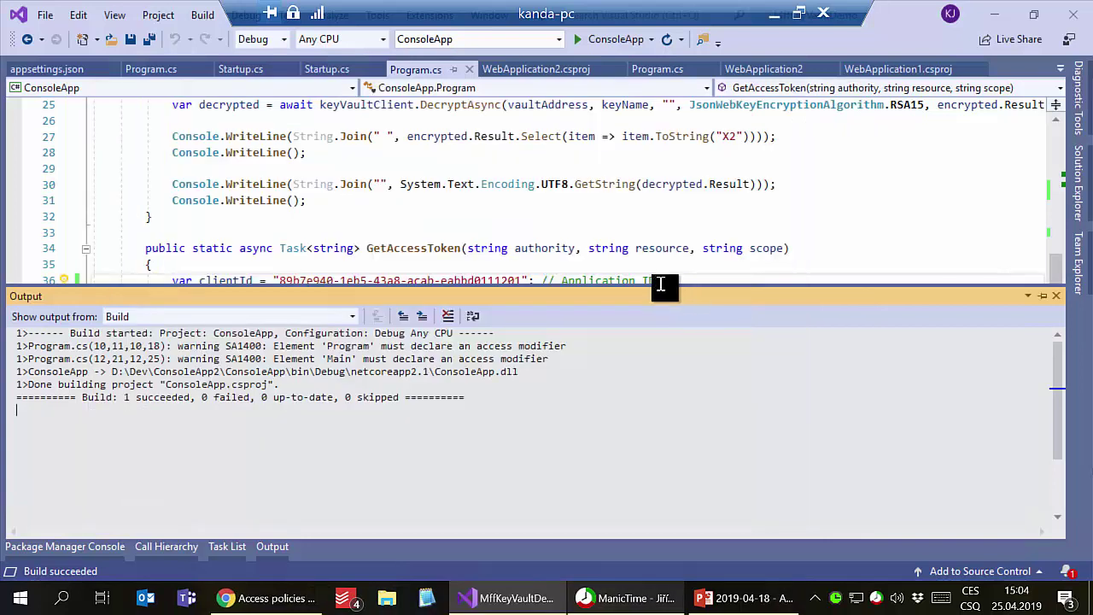
{"action": "left_click", "coordinate": [600, 248]}
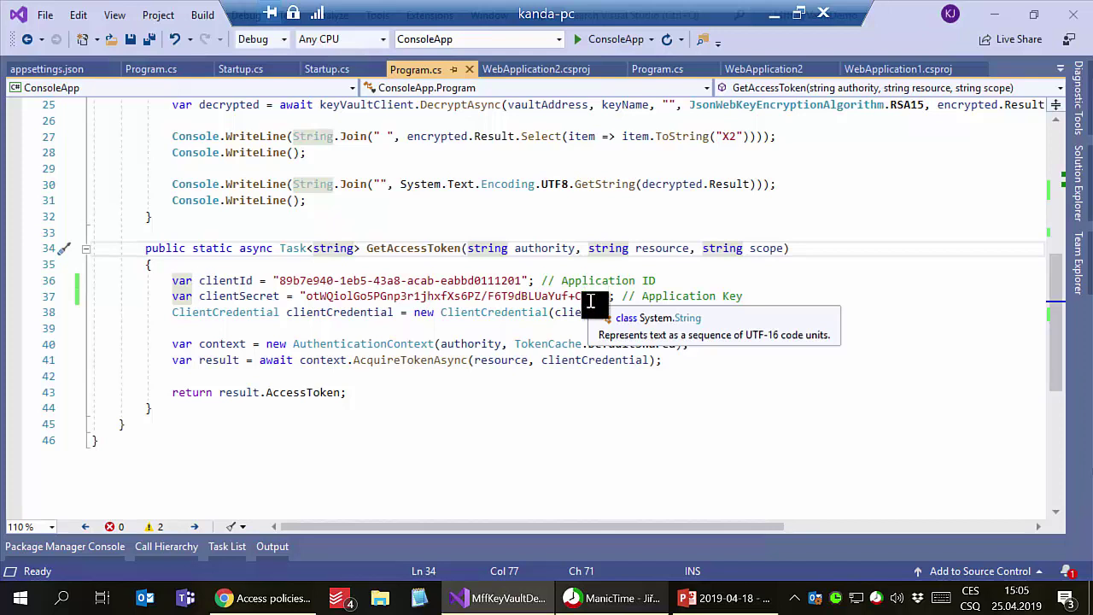
Back in the Azure portal, save the access policies of jkdemokeyvault.
{"action": "scroll", "coordinate": [576, 353], "scroll_direction": "up", "scroll_amount": 1}
{"action": "scroll", "coordinate": [534, 333], "scroll_direction": "up", "scroll_amount": 1}
{"action": "scroll", "coordinate": [508, 451], "scroll_direction": "down", "scroll_amount": 1}
{"action": "left_click", "coordinate": [265, 598]}
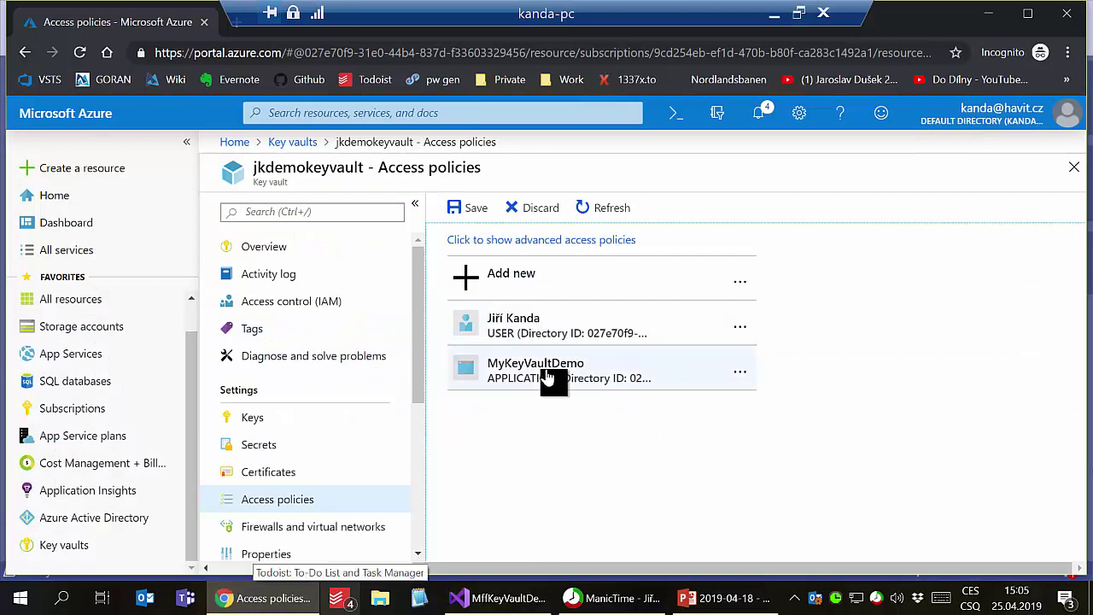
{"action": "left_click", "coordinate": [483, 212]}
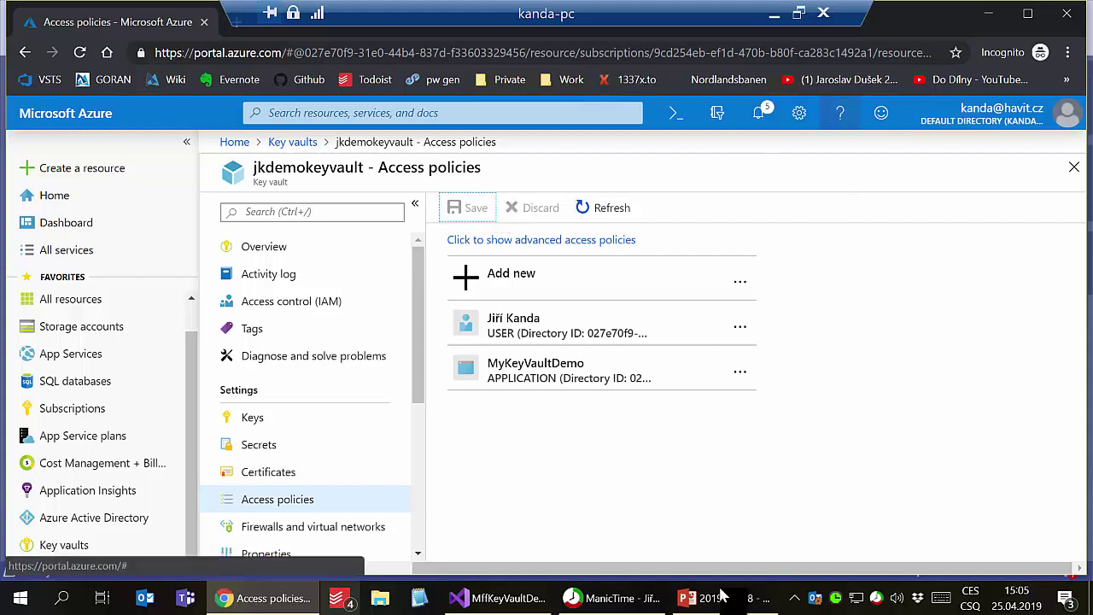
Switch to Visual Studio and run ConsoleApp again to read the secret and to encrypt and decrypt the text.
{"action": "left_click", "coordinate": [483, 604]}
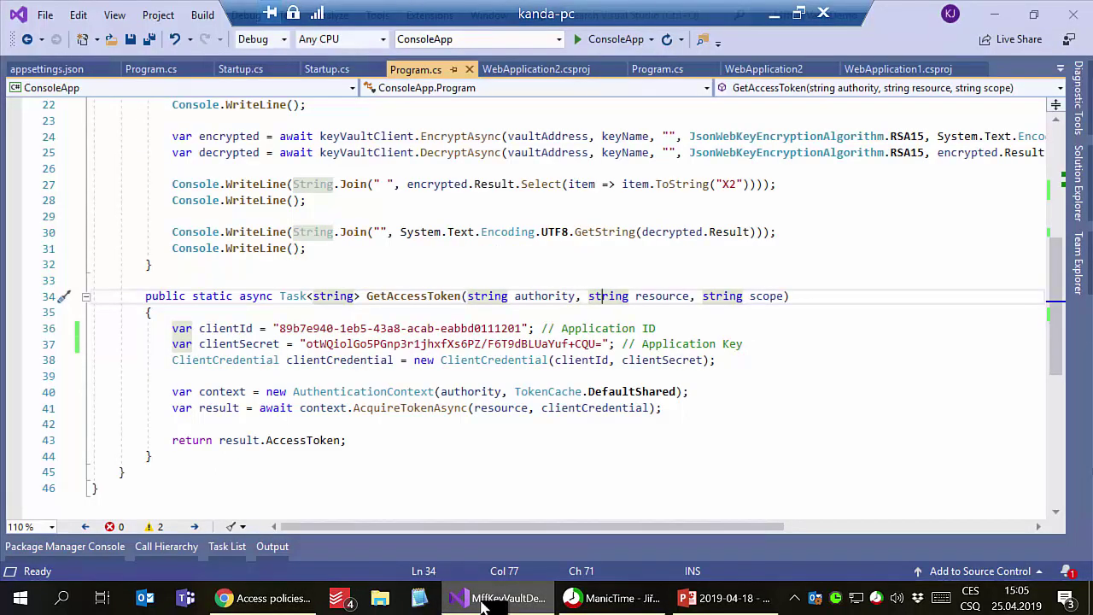
{"action": "key", "text": "F5"}
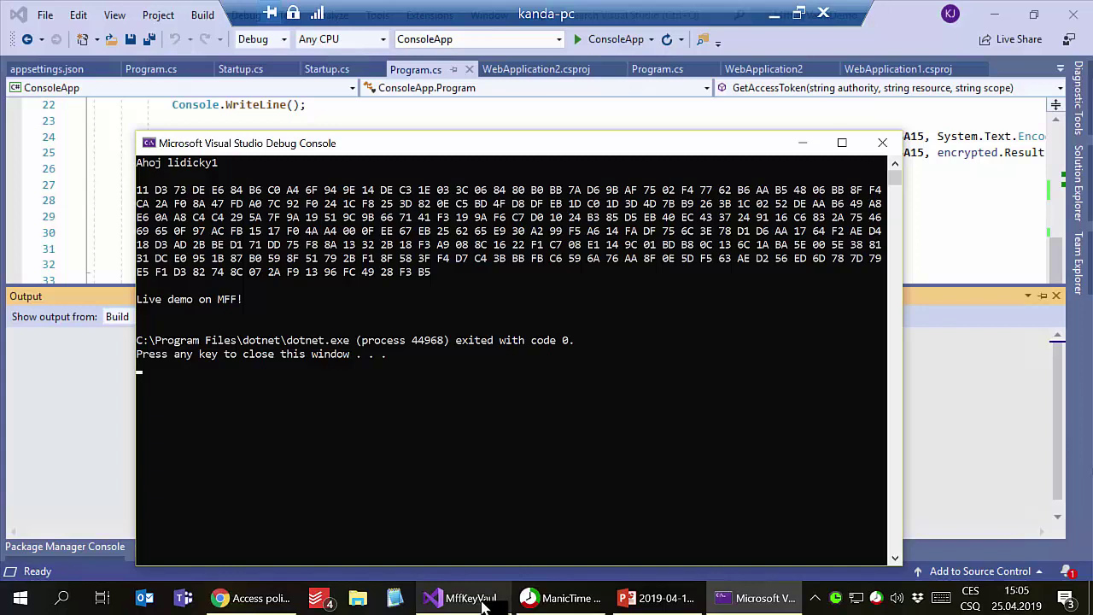
Close the debug console, shrink the Output pane and examine the EncryptAsync call in ConsoleApp's Program.cs.
{"action": "key", "text": "Return"}
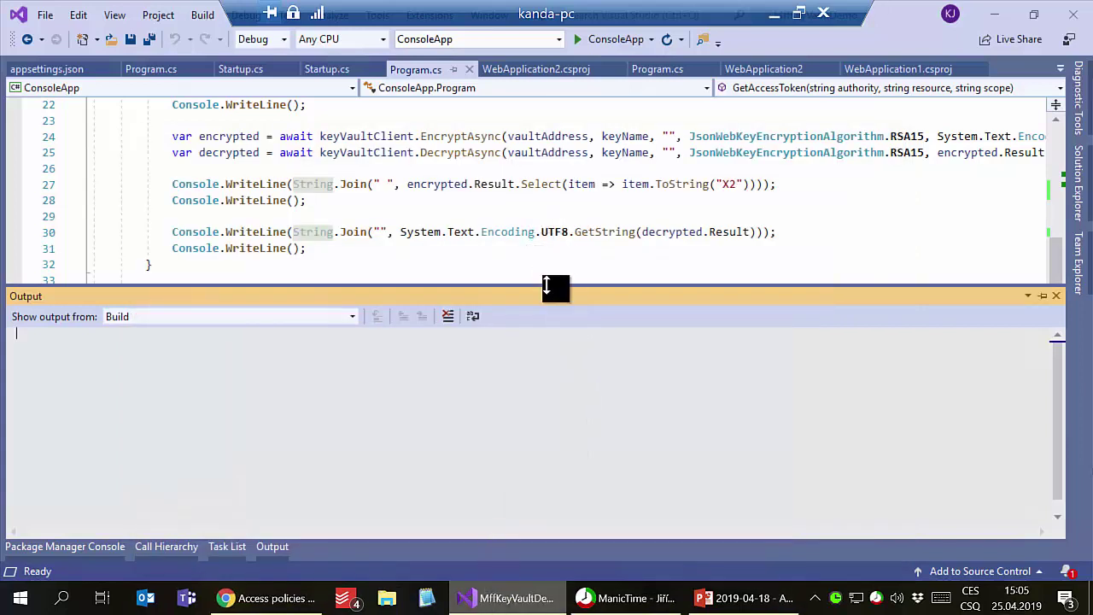
{"action": "left_click_drag", "start_coordinate": [547, 289], "coordinate": [563, 508]}
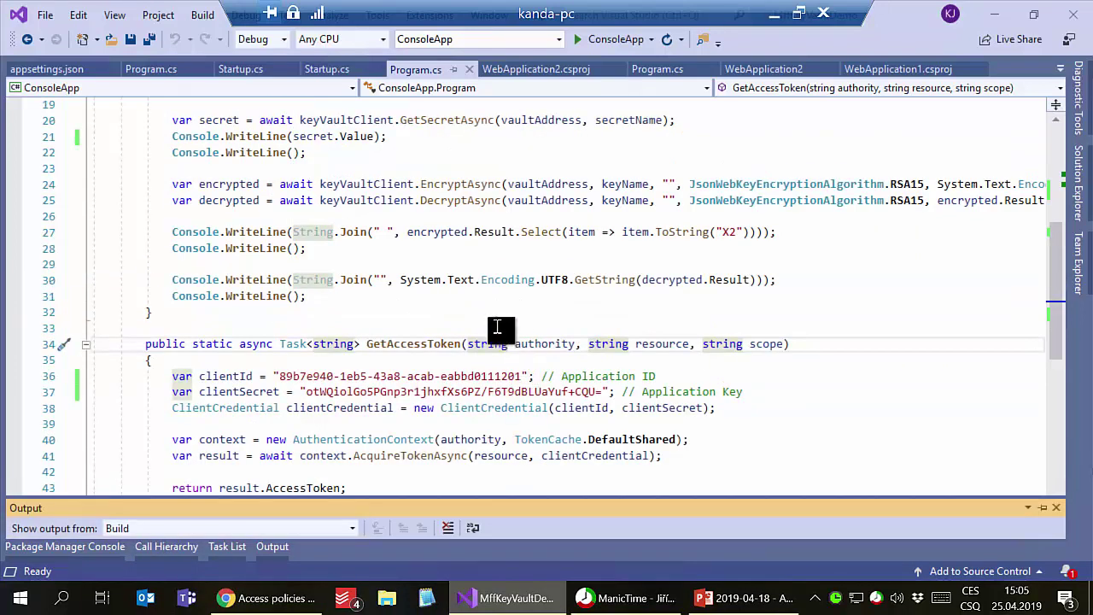
{"action": "double_click", "coordinate": [461, 186]}
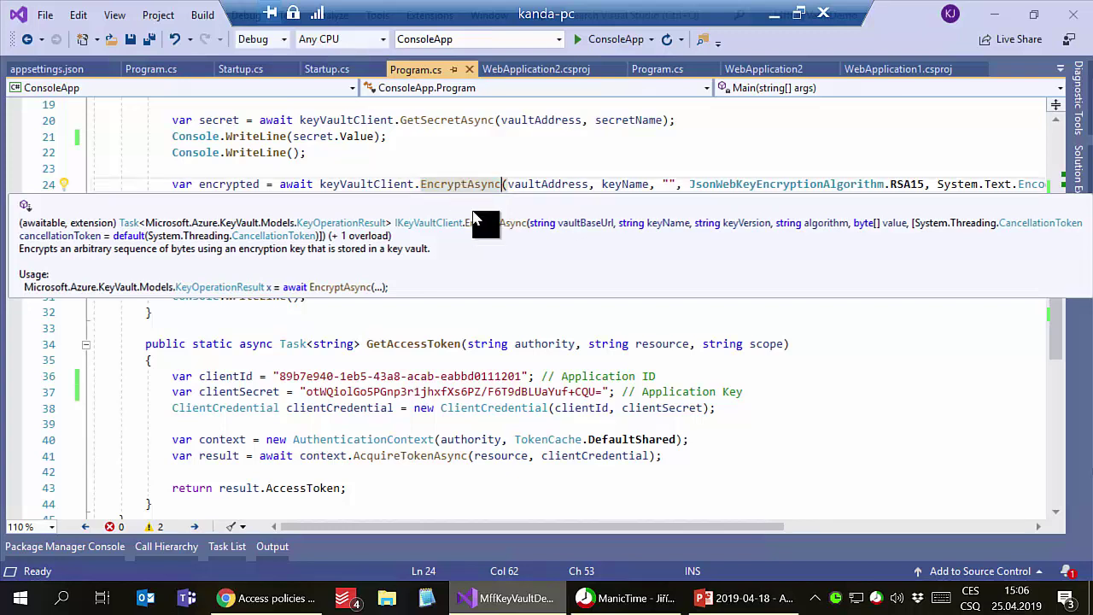
{"action": "left_click", "coordinate": [529, 314]}
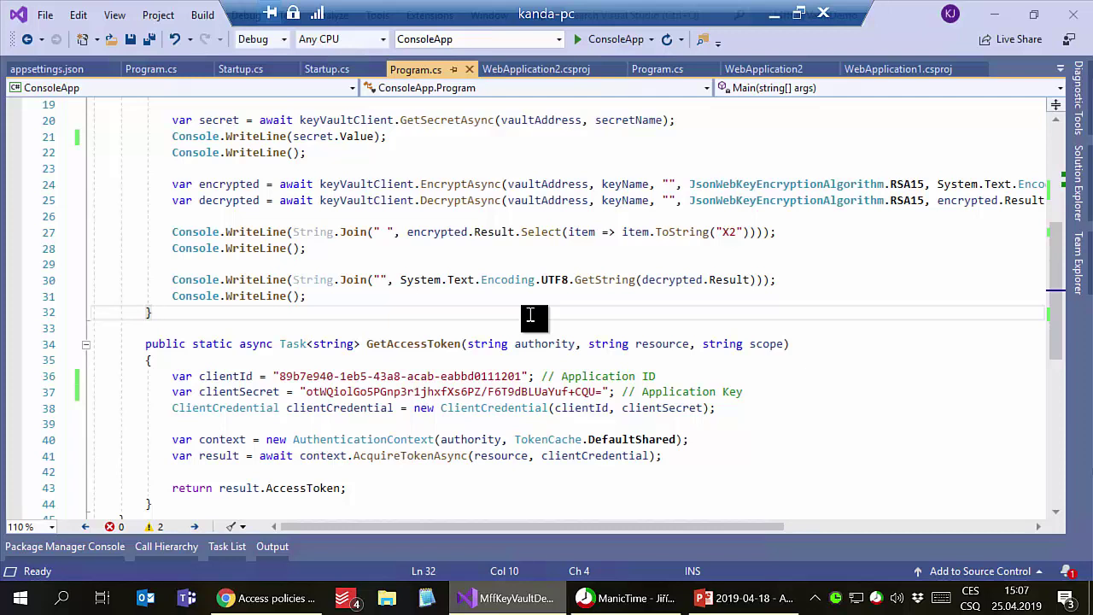
Switch to the Azure portal and open the Identity settings of the jkkeyvaultdemo app service.
{"action": "left_click", "coordinate": [286, 598]}
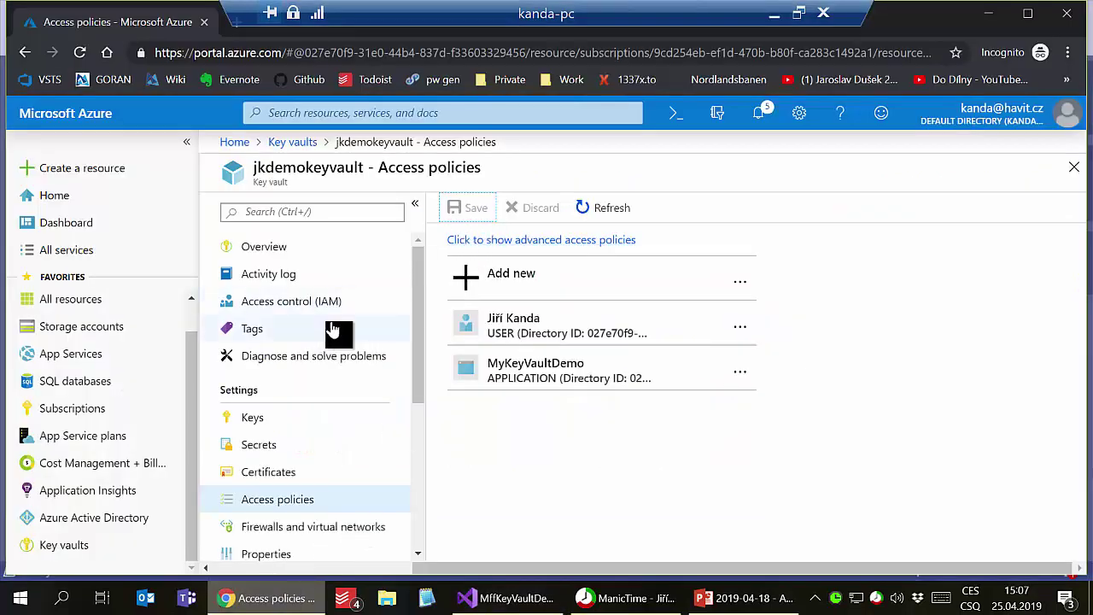
{"action": "left_click", "coordinate": [69, 357]}
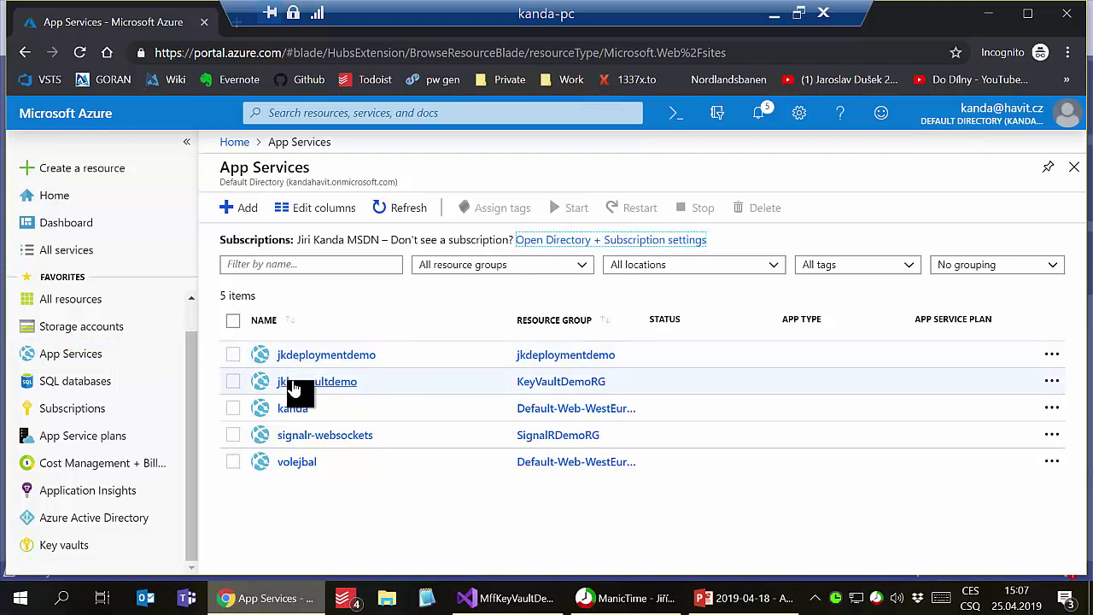
{"action": "left_click", "coordinate": [317, 384]}
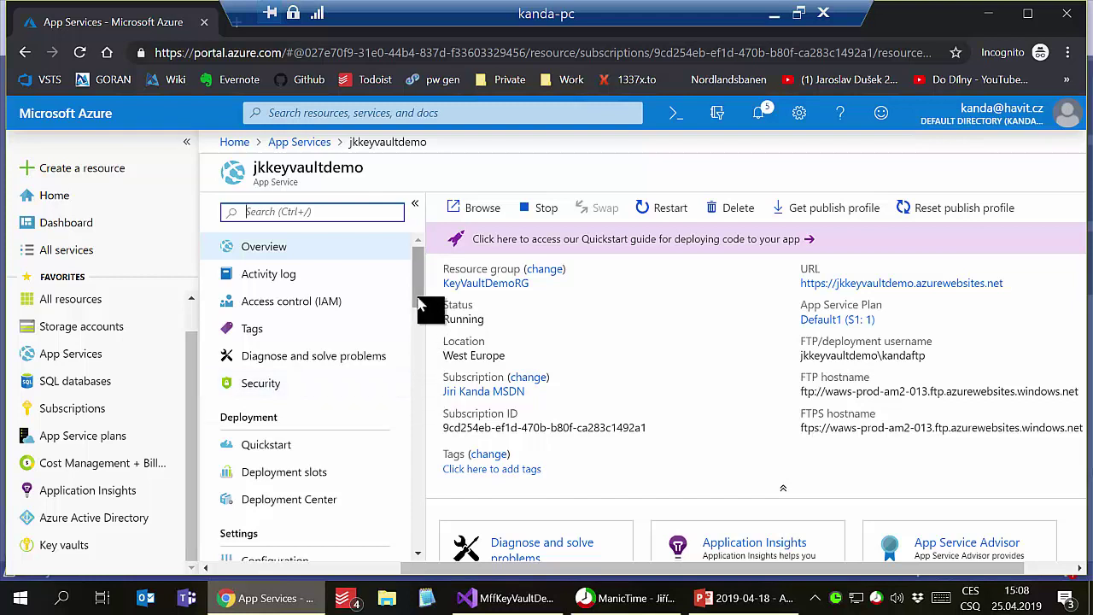
{"action": "left_click_drag", "start_coordinate": [418, 300], "coordinate": [422, 359]}
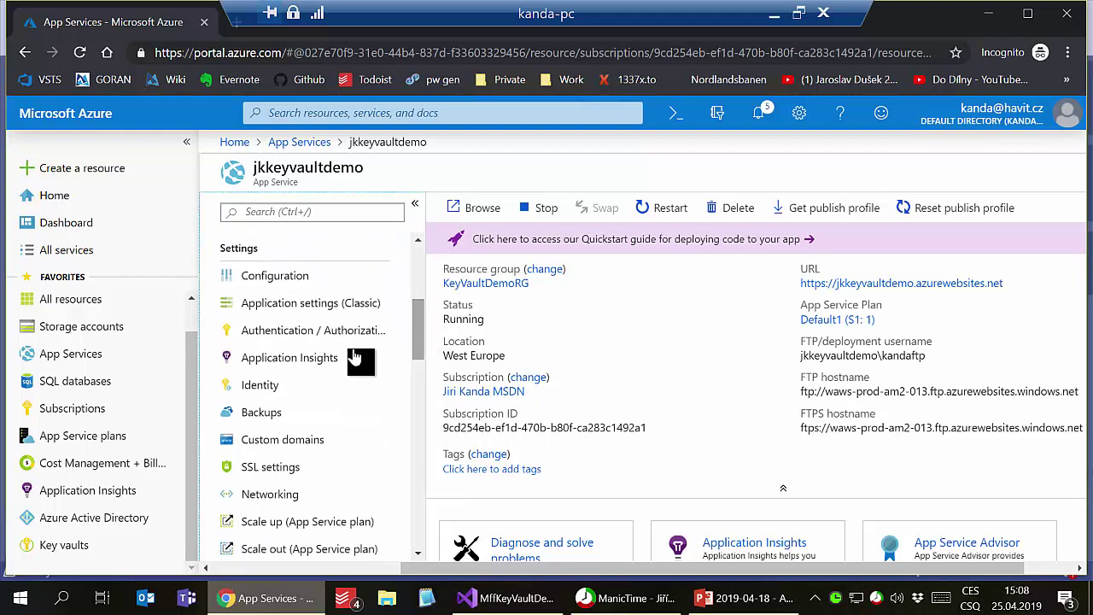
{"action": "left_click", "coordinate": [291, 388]}
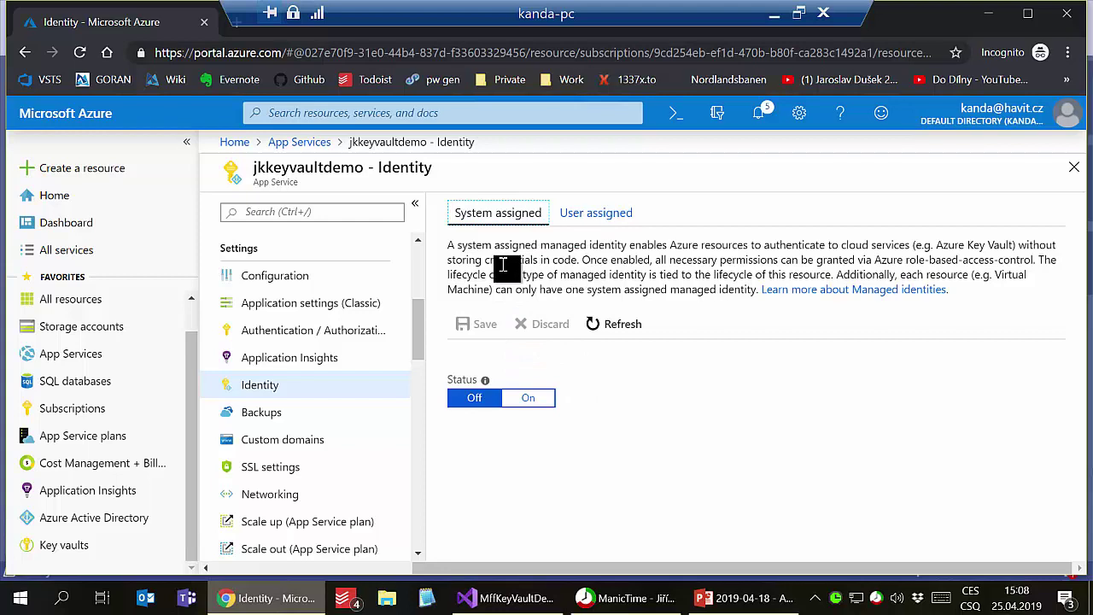
Enable the system-assigned managed identity for jkkeyvaultdemo and save the setting.
{"action": "left_click", "coordinate": [530, 399]}
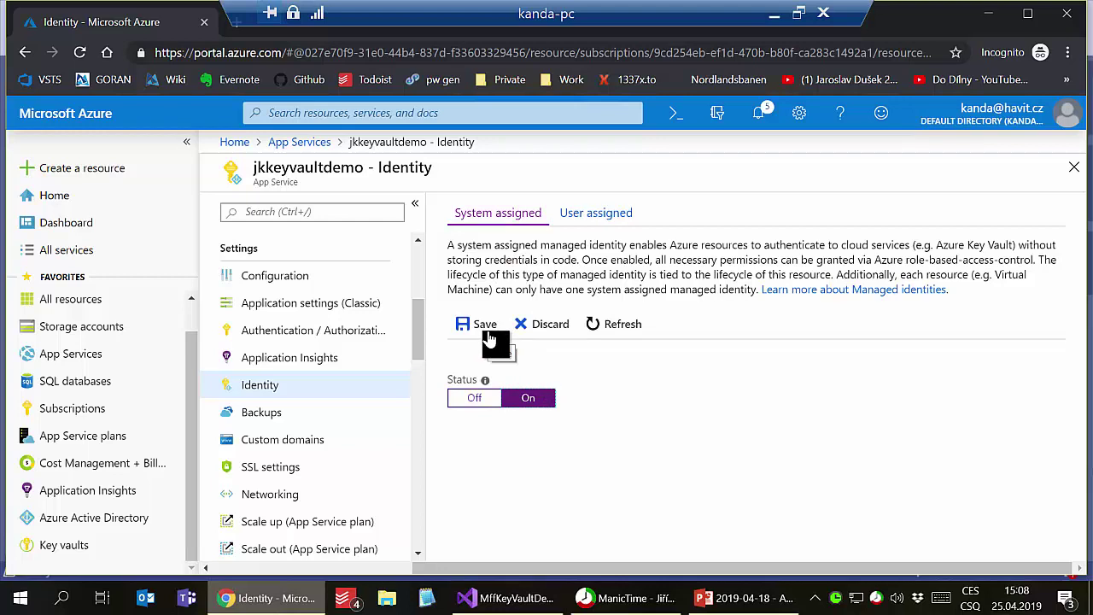
{"action": "left_click", "coordinate": [489, 337]}
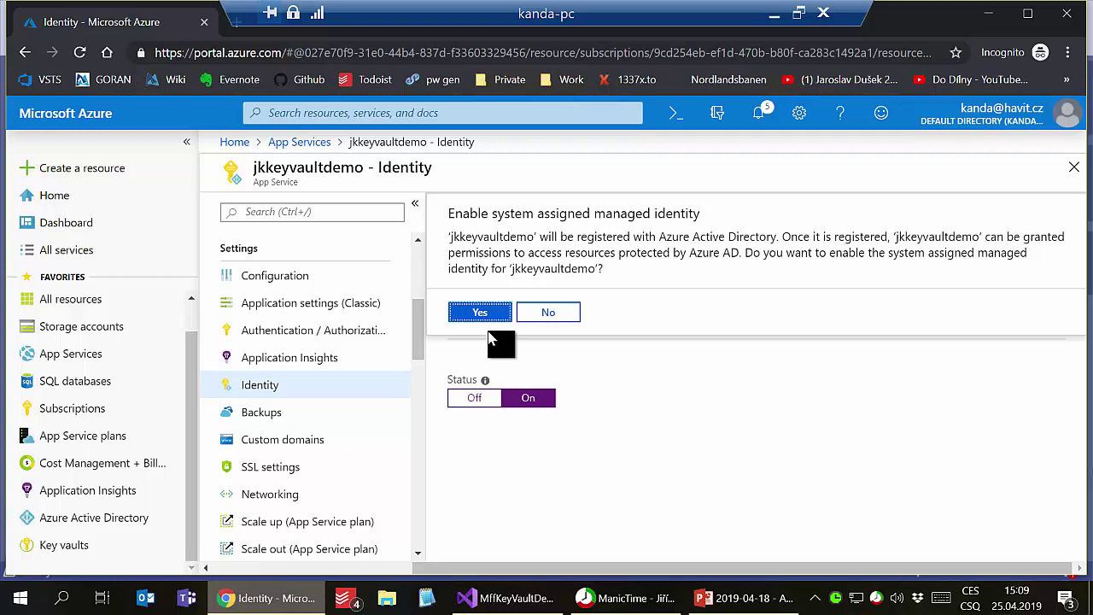
{"action": "left_click", "coordinate": [490, 317]}
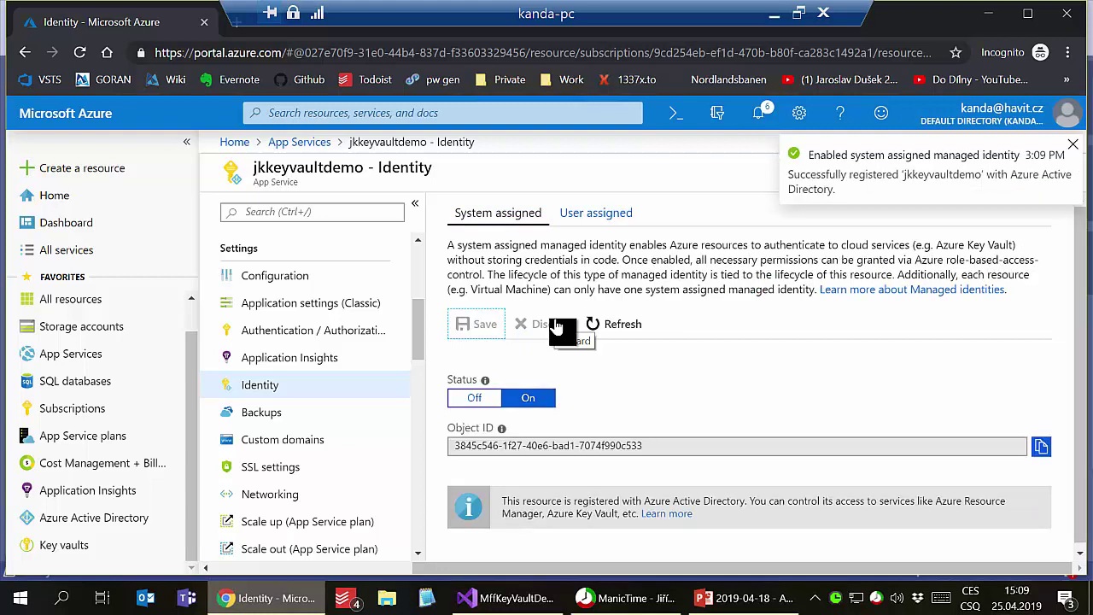
Open the access policies of the jkdemokeyvault key vault and start adding a new policy.
{"action": "left_click", "coordinate": [51, 550]}
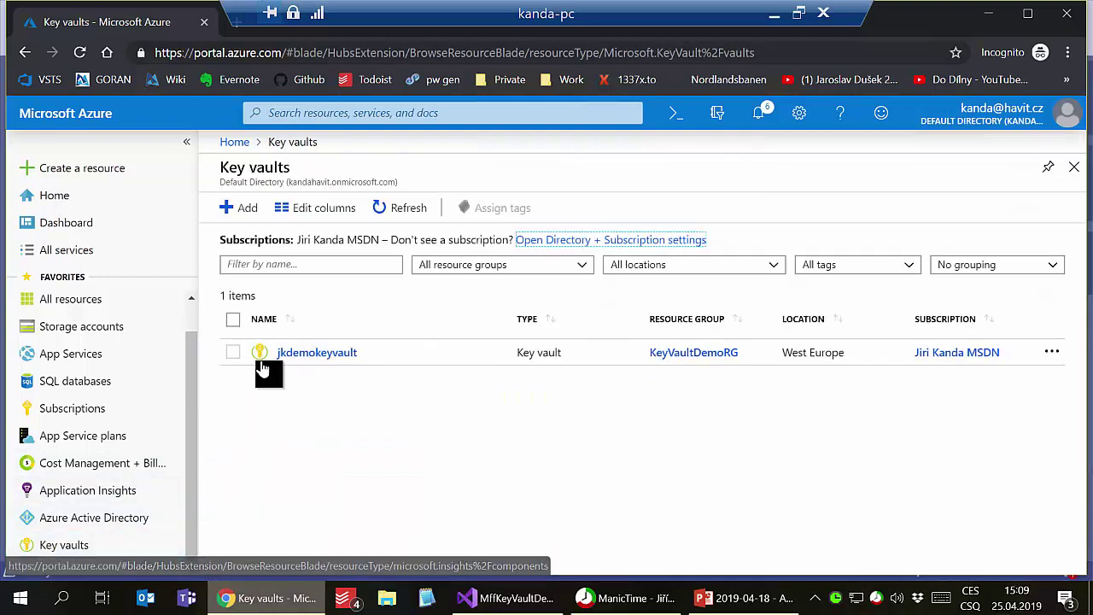
{"action": "left_click", "coordinate": [290, 353]}
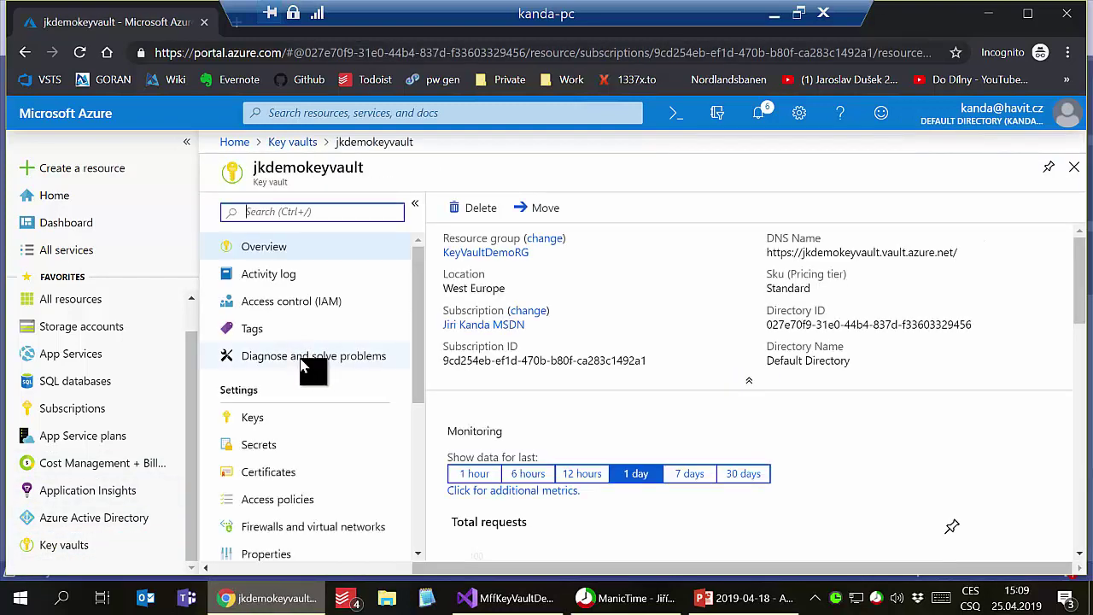
{"action": "left_click", "coordinate": [270, 502]}
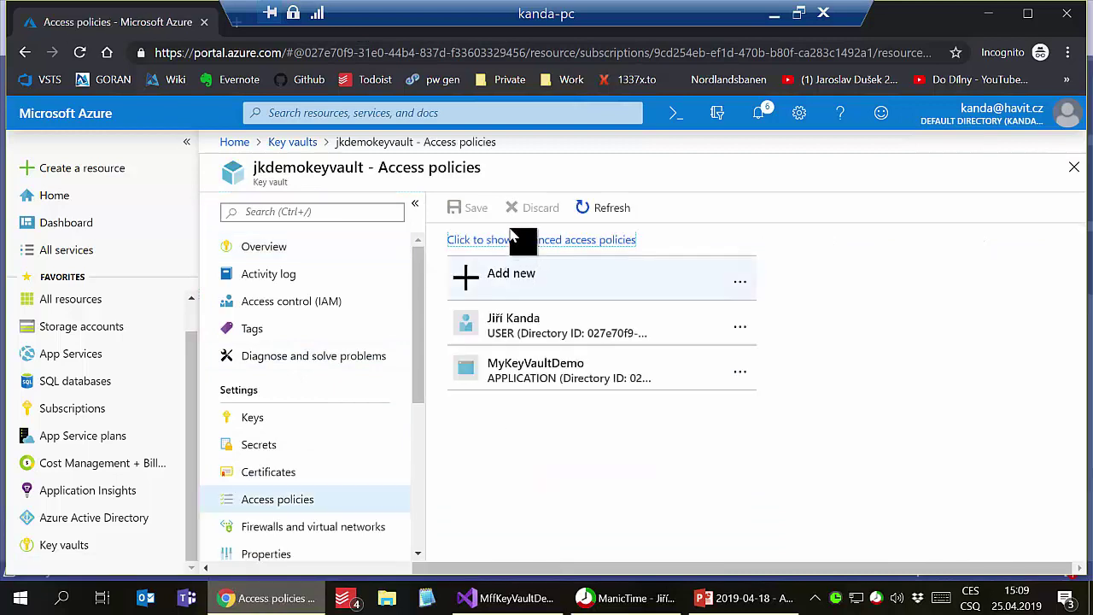
{"action": "left_click", "coordinate": [500, 274]}
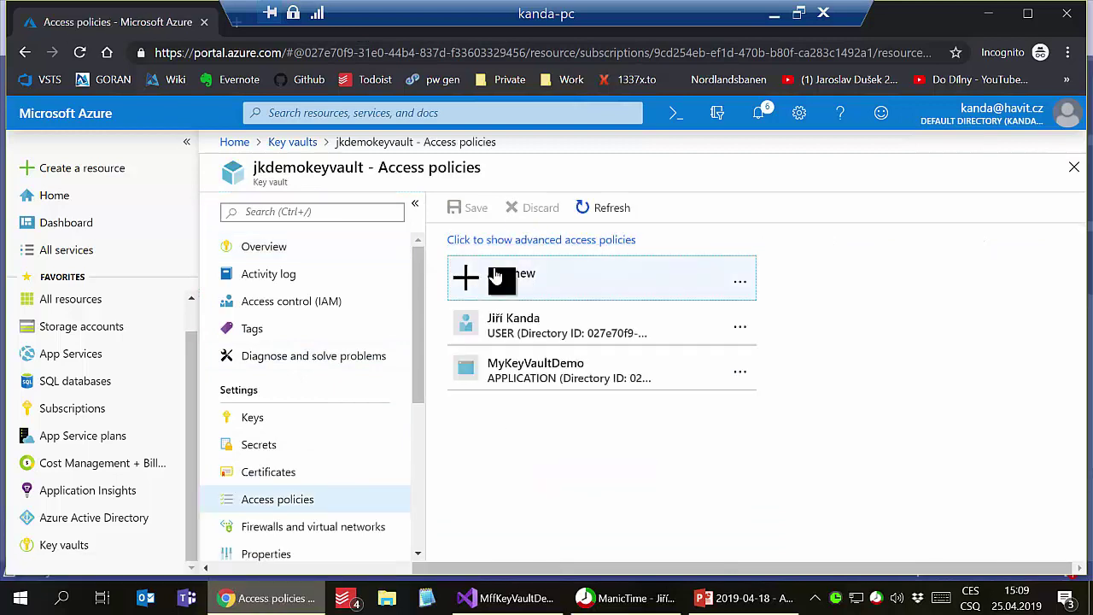
Select the jkkeyvaultdemo app service as the principal of the new access policy, without a template.
{"action": "left_click", "coordinate": [383, 229]}
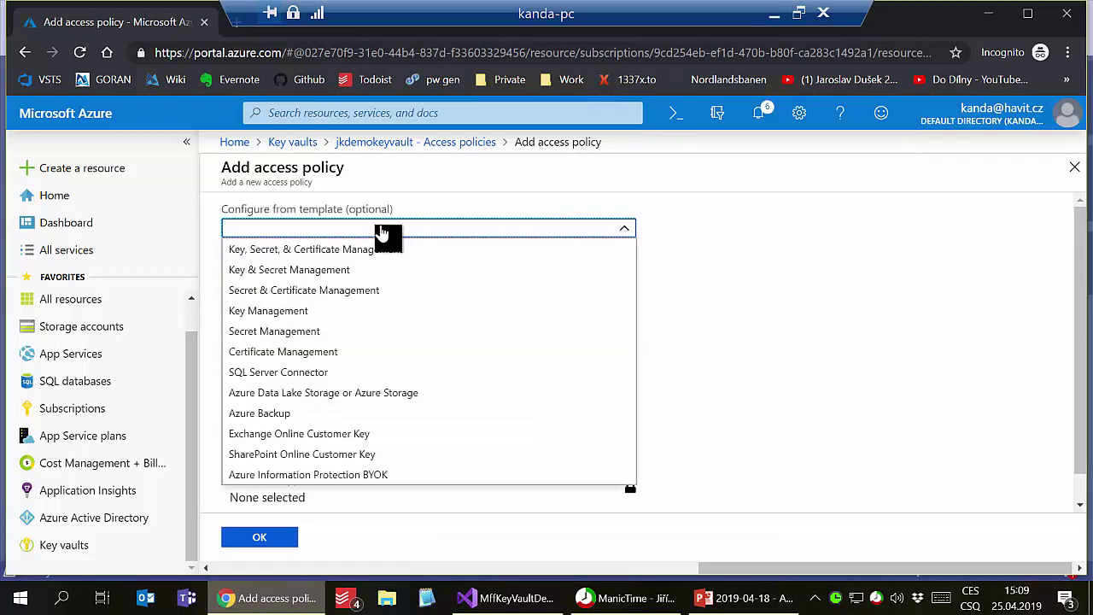
{"action": "key", "text": "Escape"}
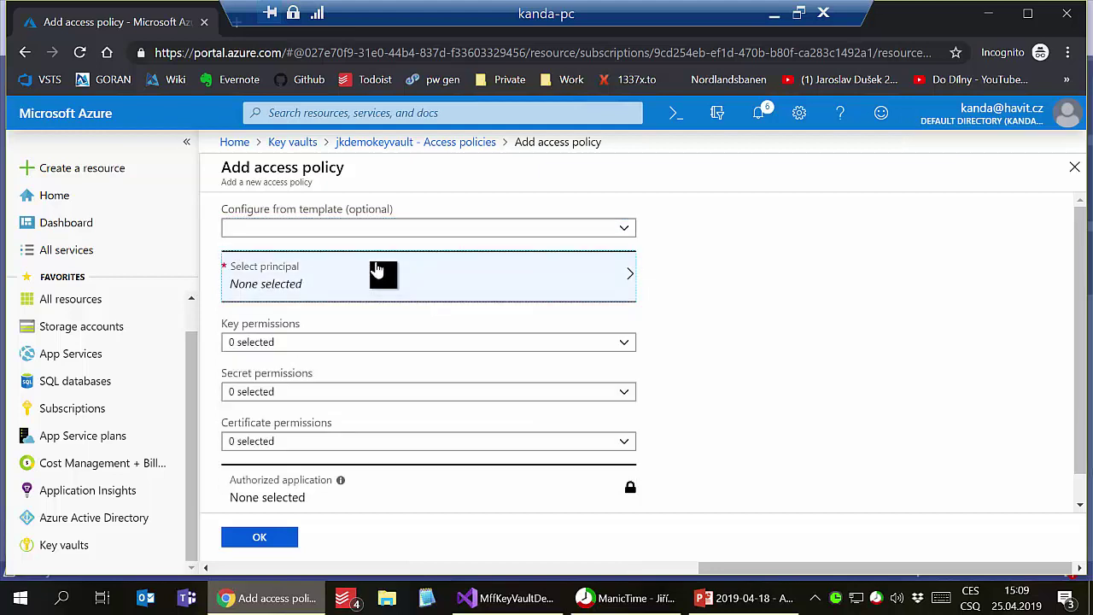
{"action": "left_click", "coordinate": [376, 271]}
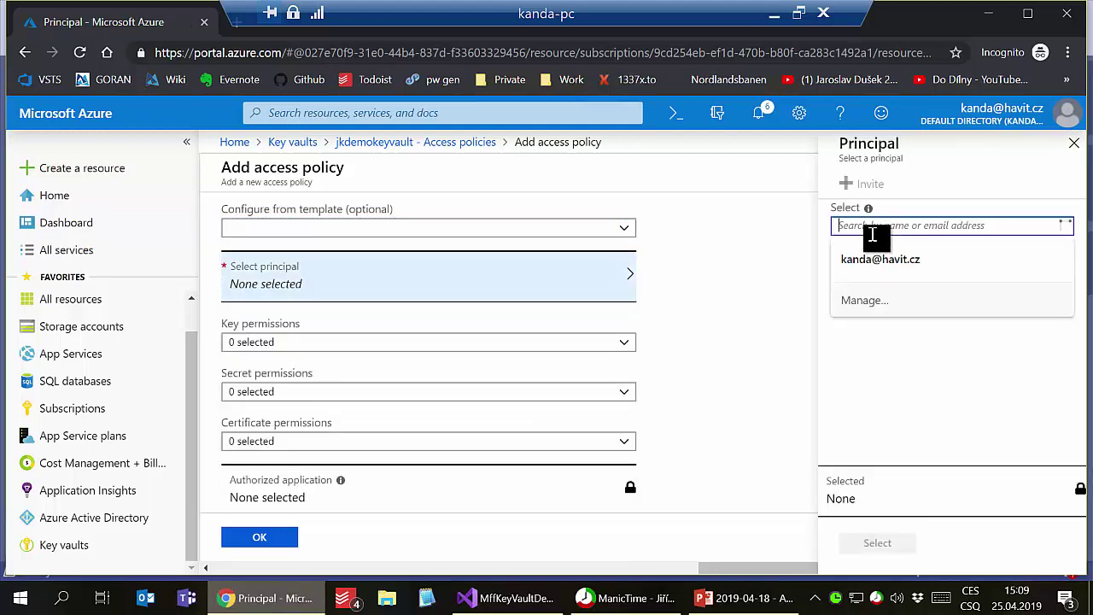
{"action": "type", "text": "jk"}
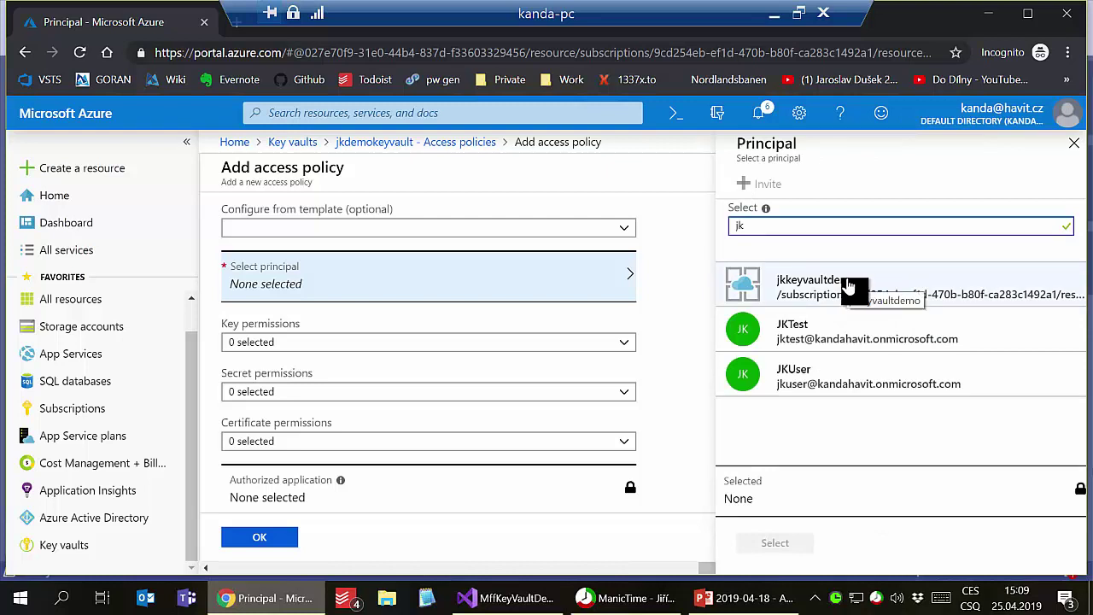
{"action": "left_click", "coordinate": [849, 288]}
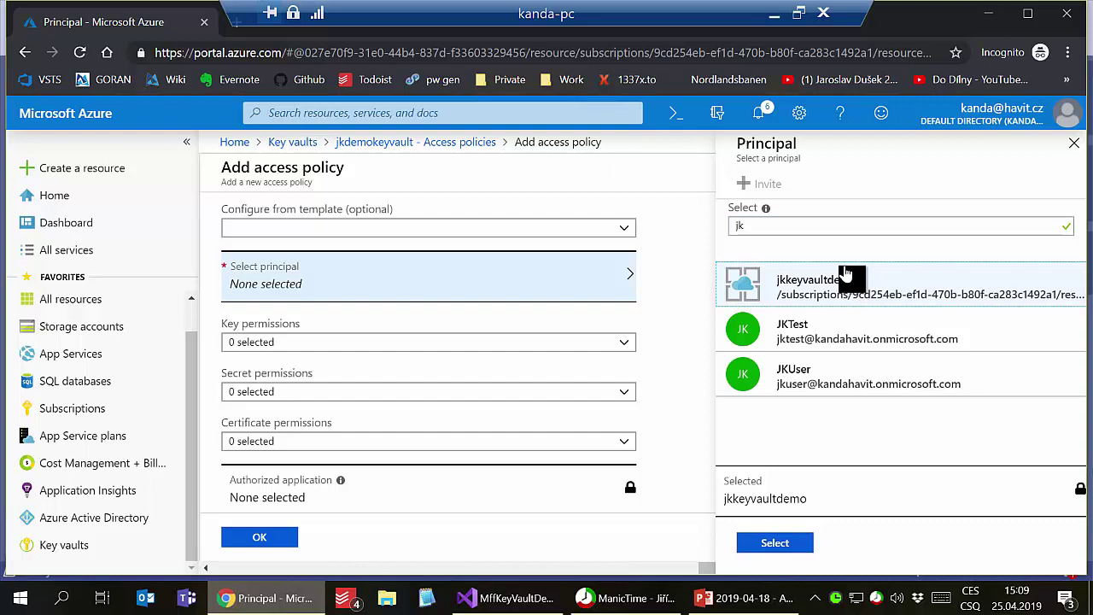
{"action": "left_click", "coordinate": [749, 544]}
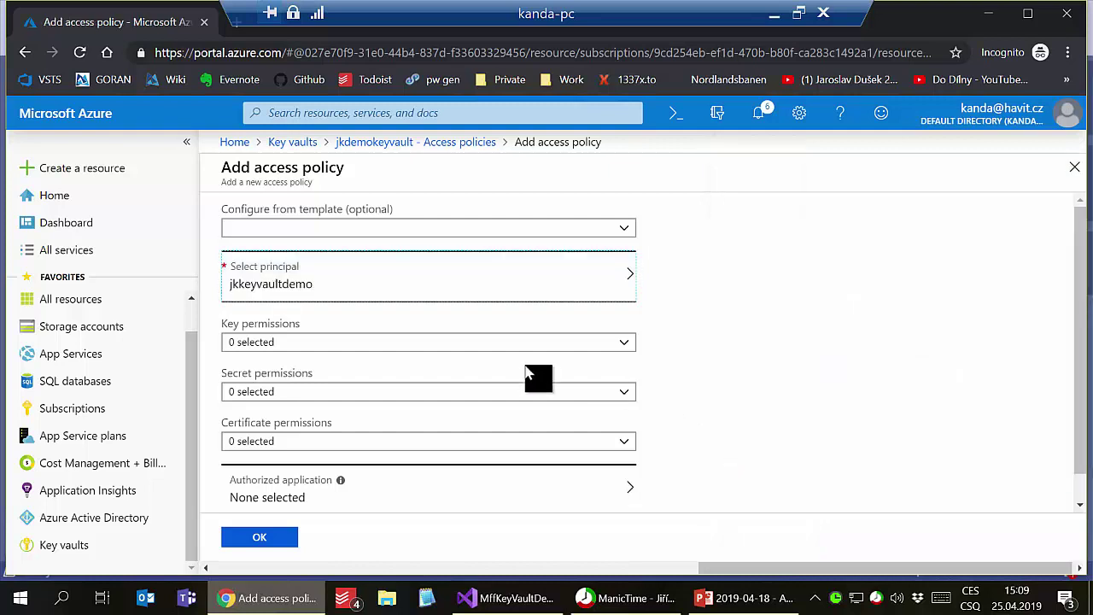
{"action": "left_click", "coordinate": [491, 343]}
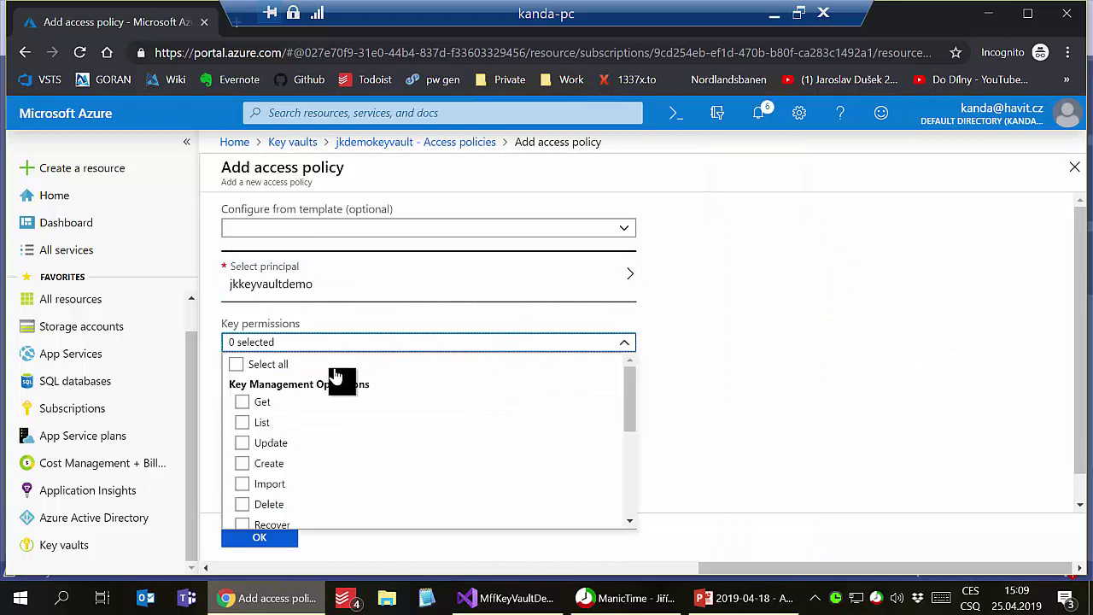
{"action": "left_click", "coordinate": [271, 405]}
{"action": "left_click", "coordinate": [275, 422]}
{"action": "left_click", "coordinate": [269, 423]}
{"action": "left_click", "coordinate": [259, 402]}
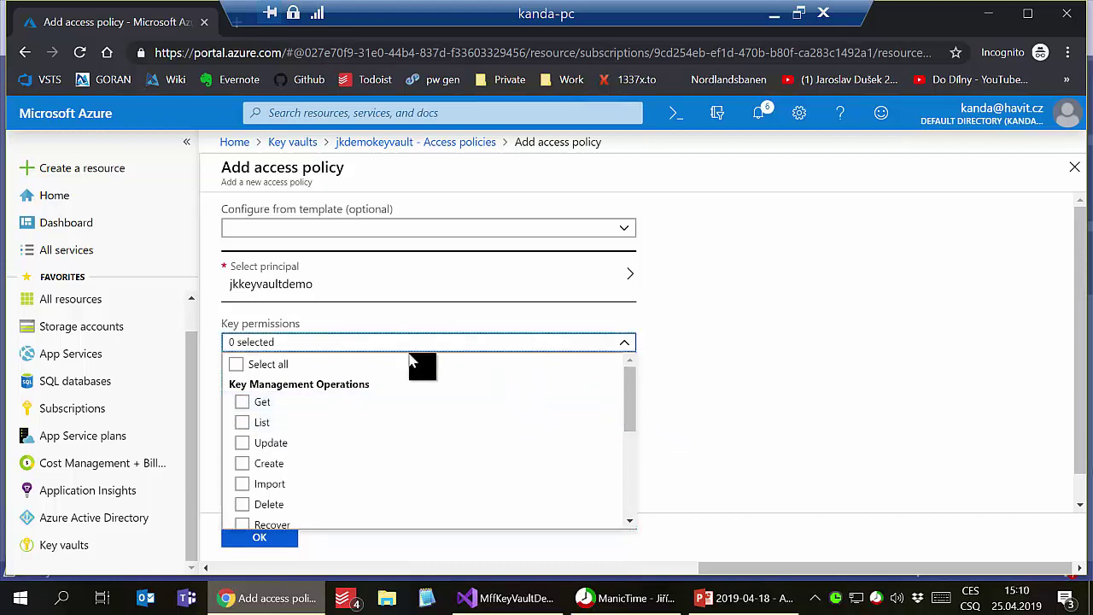
{"action": "left_click", "coordinate": [649, 367]}
Grant the new policy the Get and List secret permissions and save it in jkdemokeyvault's access policies.
{"action": "left_click", "coordinate": [563, 393]}
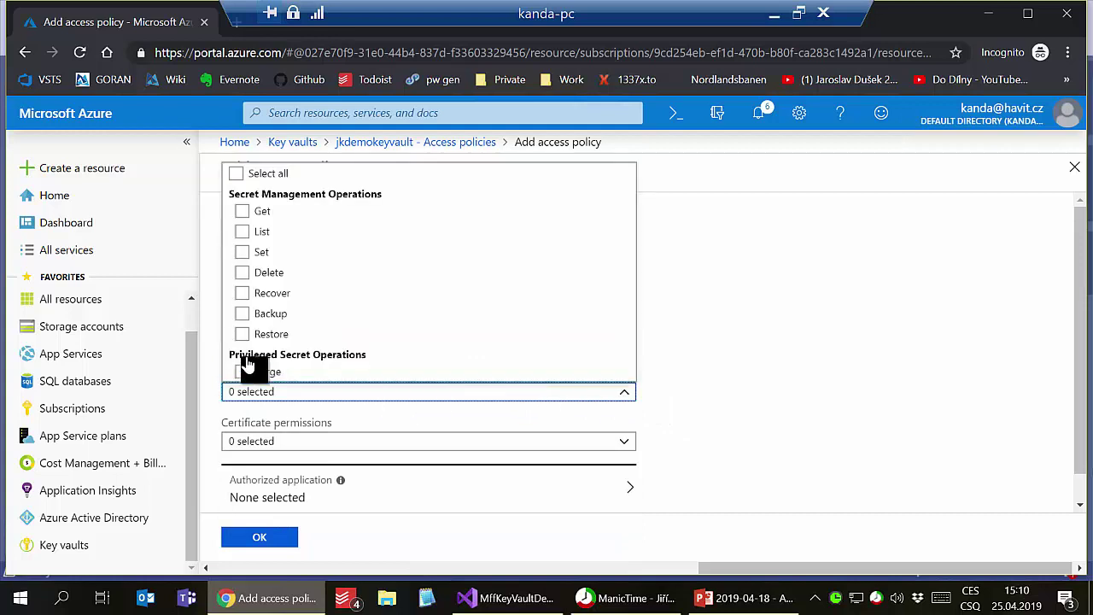
{"action": "left_click", "coordinate": [247, 213]}
{"action": "left_click", "coordinate": [248, 233]}
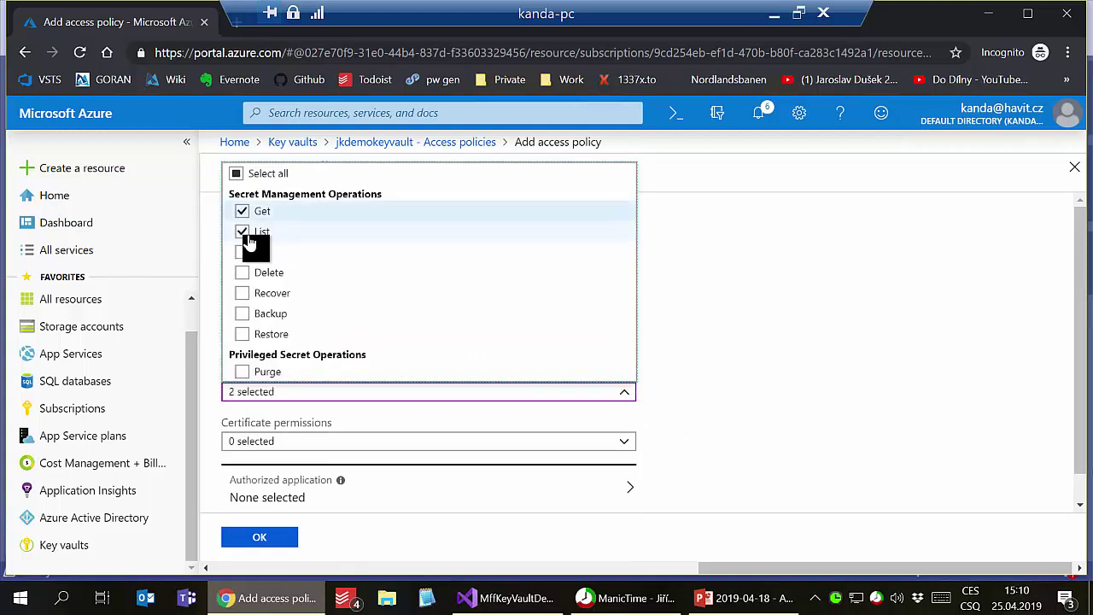
{"action": "left_click", "coordinate": [772, 314]}
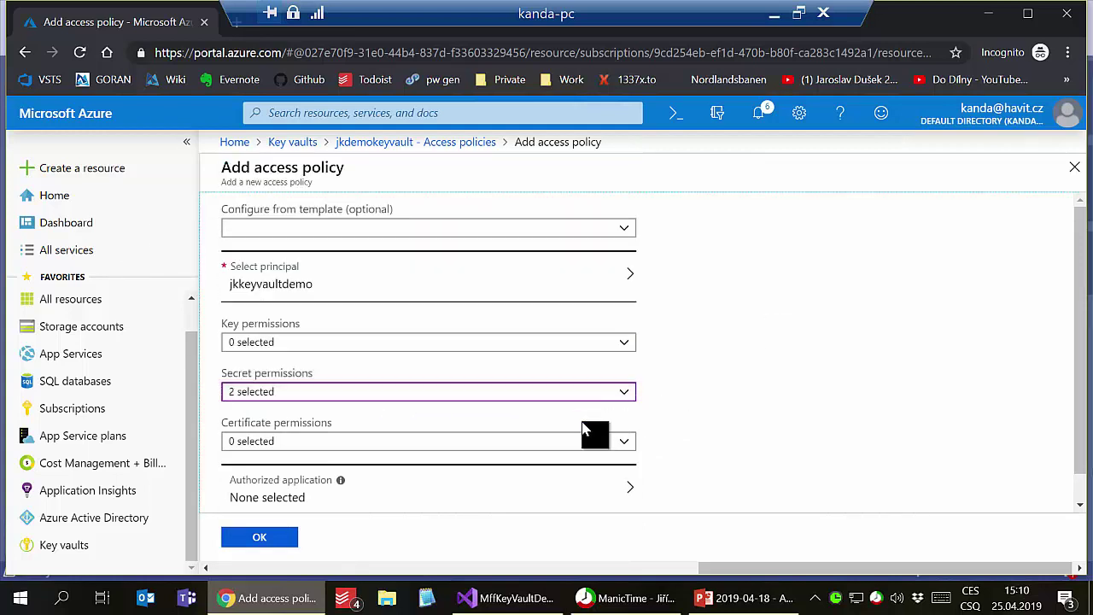
{"action": "left_click", "coordinate": [254, 539]}
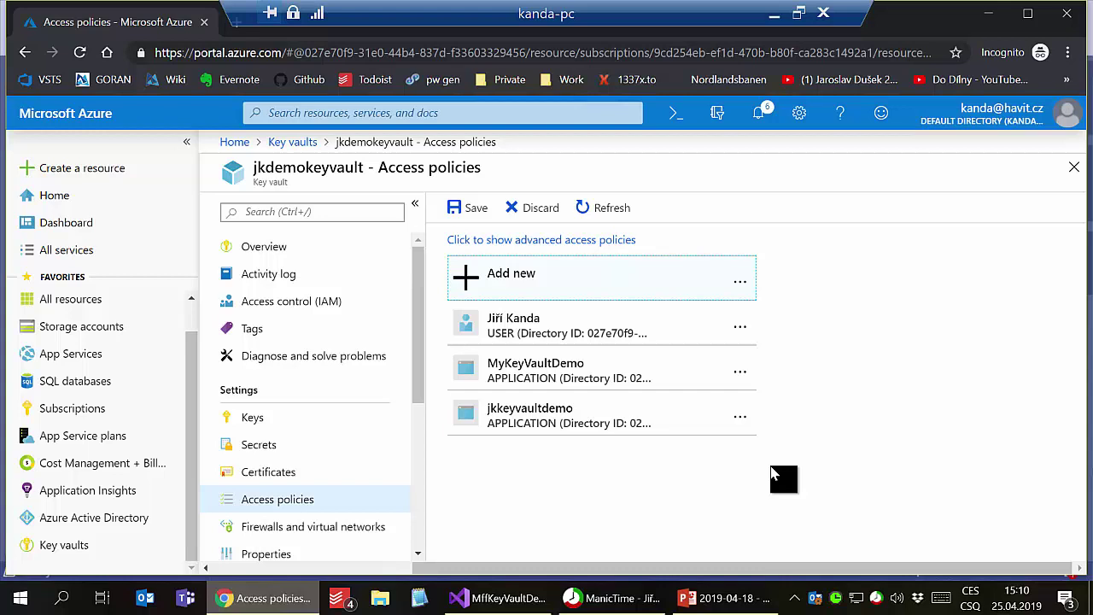
{"action": "left_click", "coordinate": [478, 214]}
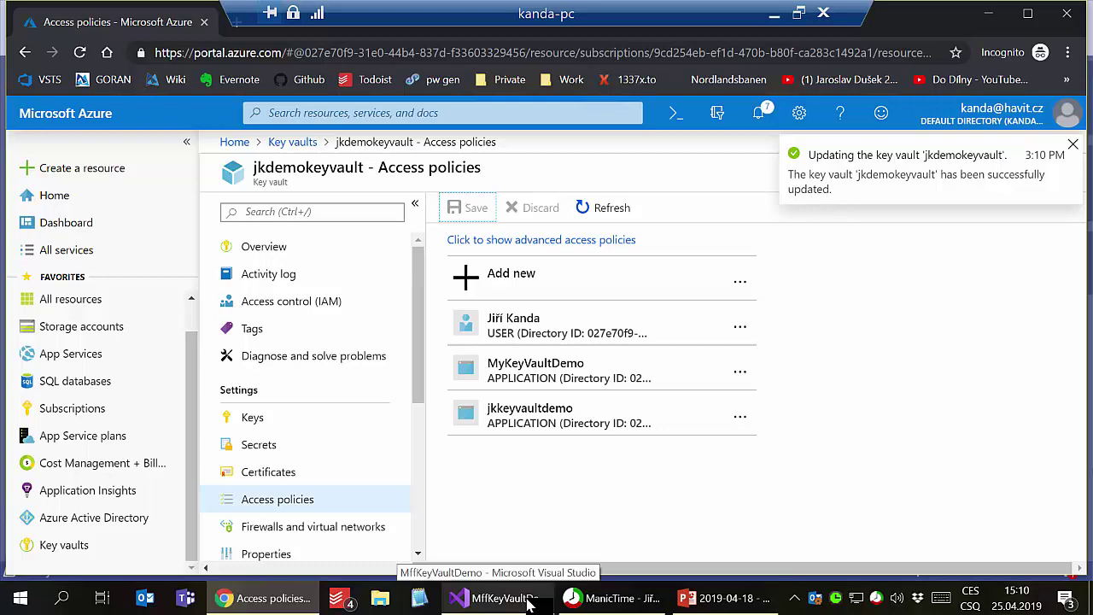
Switch to Visual Studio, open Startup.cs of WebApplication1 and examine the code that uses AzureServiceTokenProvider.
{"action": "left_click", "coordinate": [529, 604]}
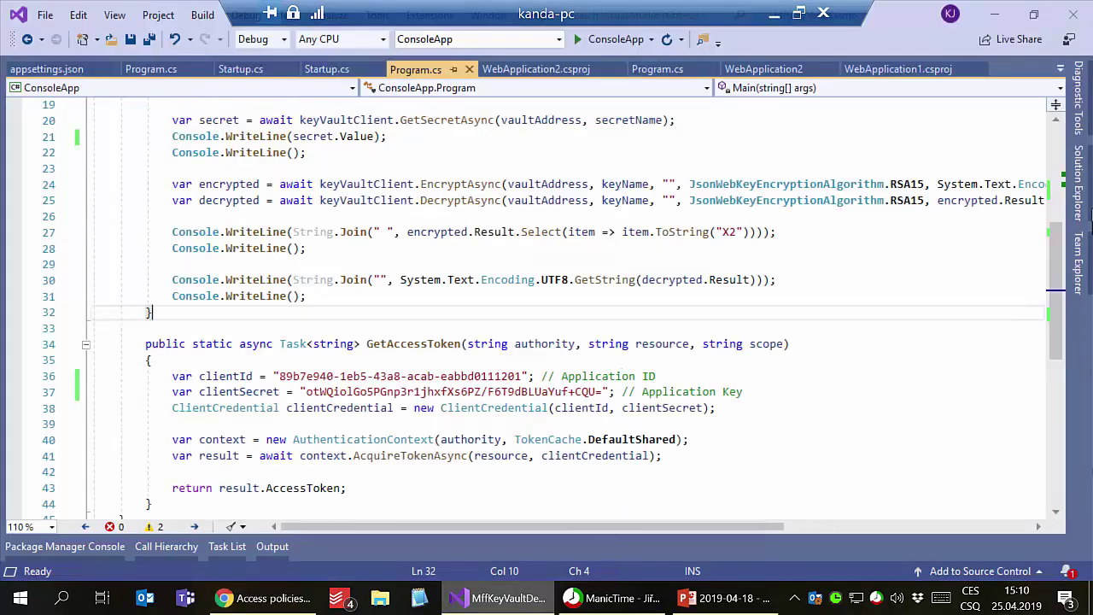
{"action": "left_click", "coordinate": [1084, 200]}
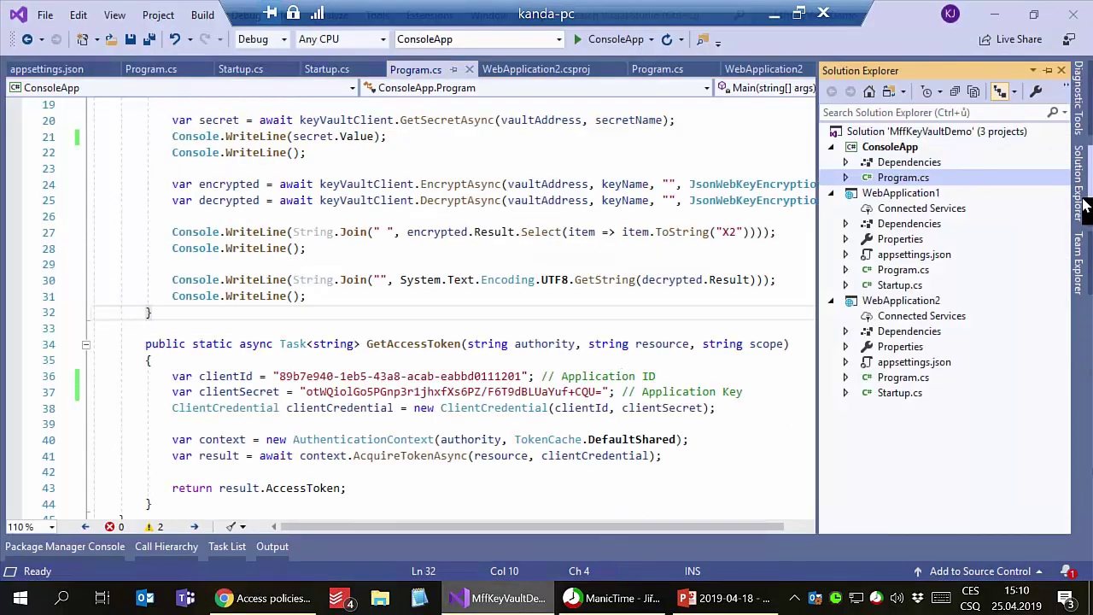
{"action": "left_click", "coordinate": [899, 195]}
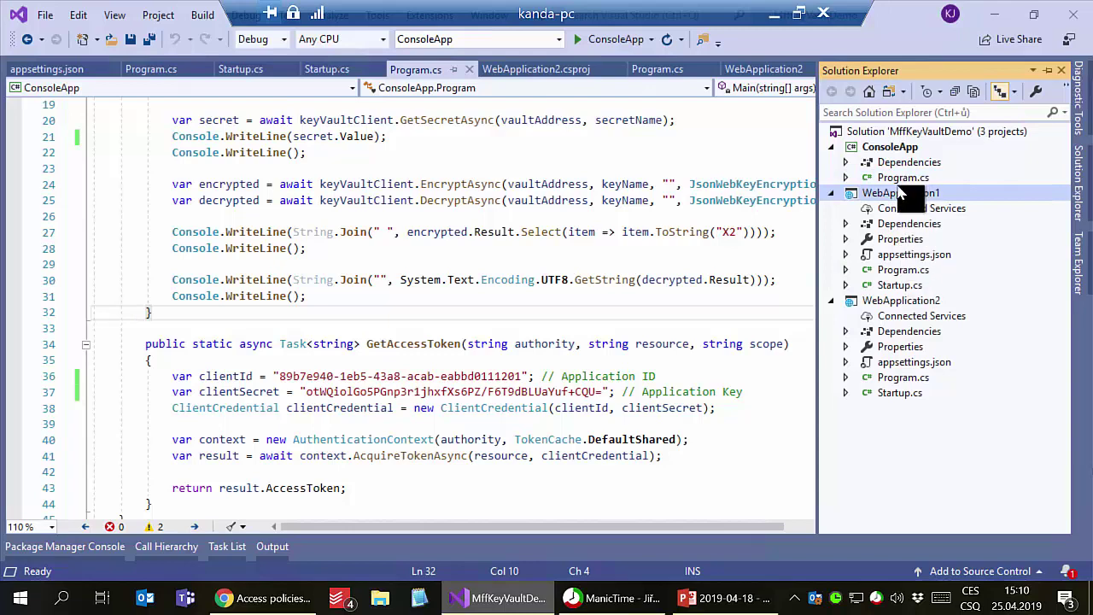
{"action": "double_click", "coordinate": [899, 284]}
{"action": "scroll", "coordinate": [659, 323], "scroll_direction": "down", "scroll_amount": 1}
{"action": "scroll", "coordinate": [659, 322], "scroll_direction": "down", "scroll_amount": 3}
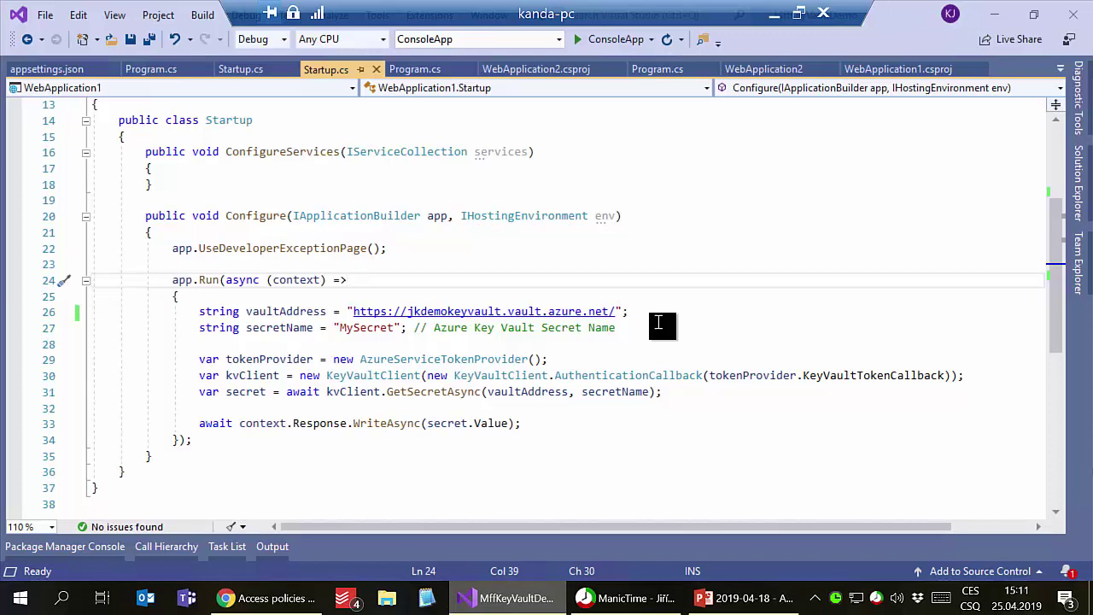
{"action": "double_click", "coordinate": [492, 360]}
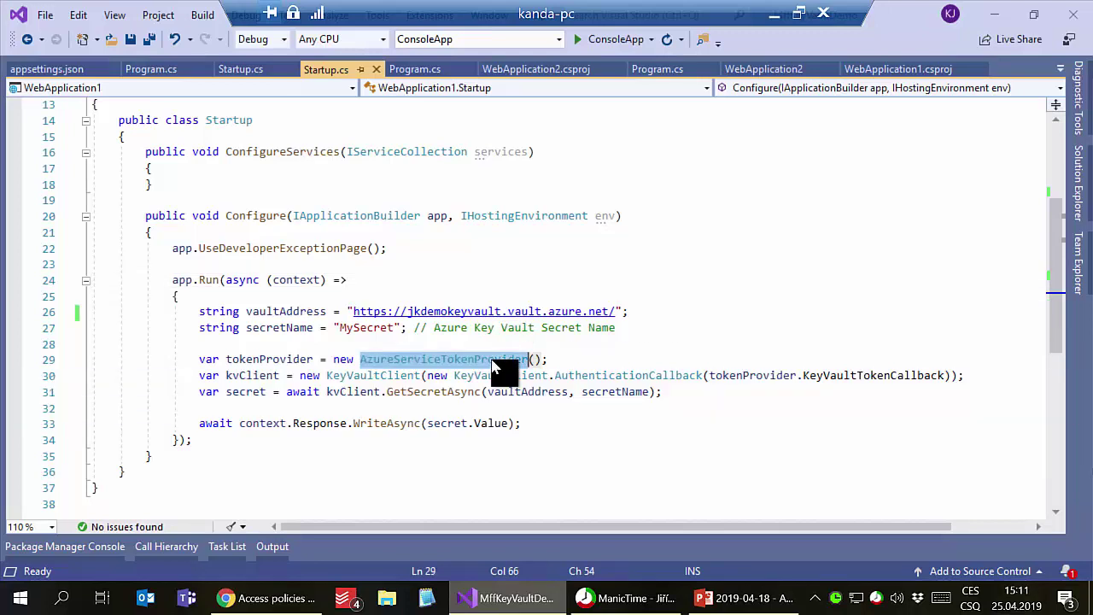
{"action": "left_click", "coordinate": [600, 367]}
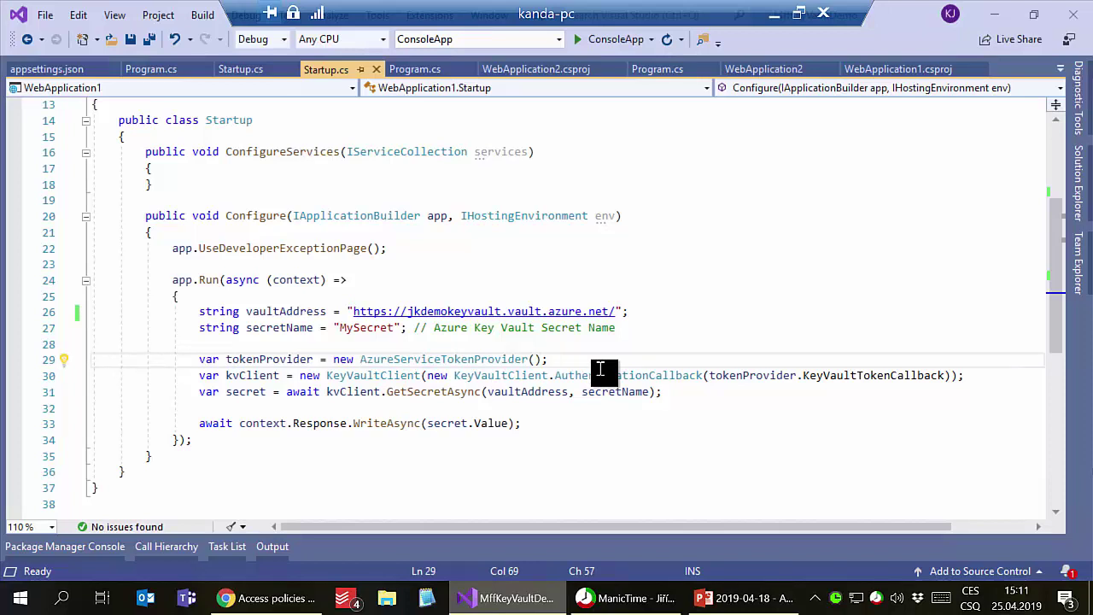
Open the publish page of the WebApplication1 project and start a new publish profile.
{"action": "scroll", "coordinate": [854, 333], "scroll_direction": "down", "scroll_amount": 1}
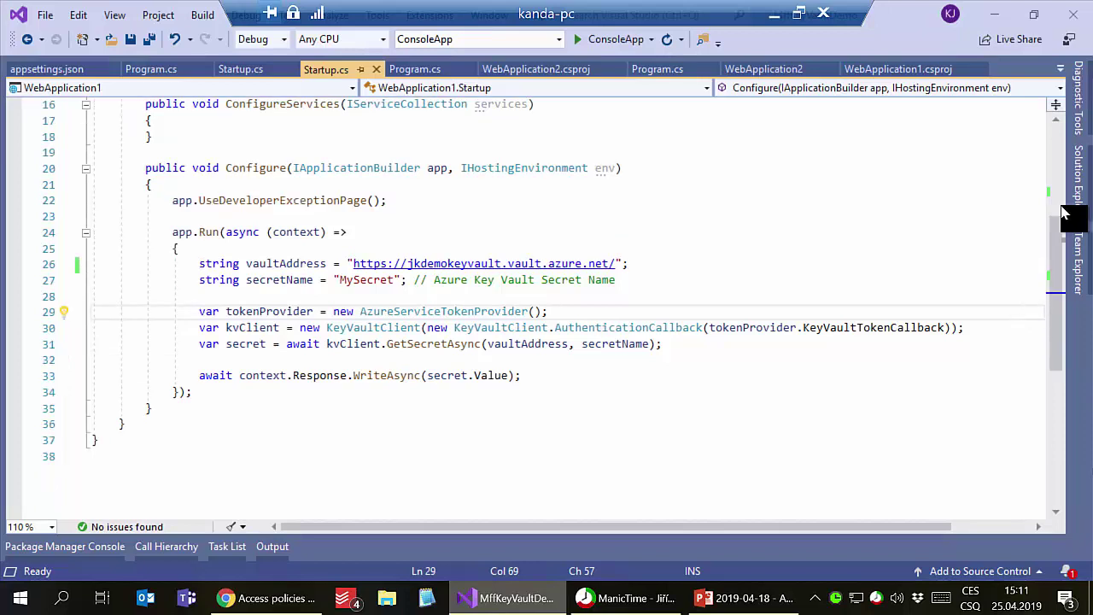
{"action": "left_click", "coordinate": [1075, 182]}
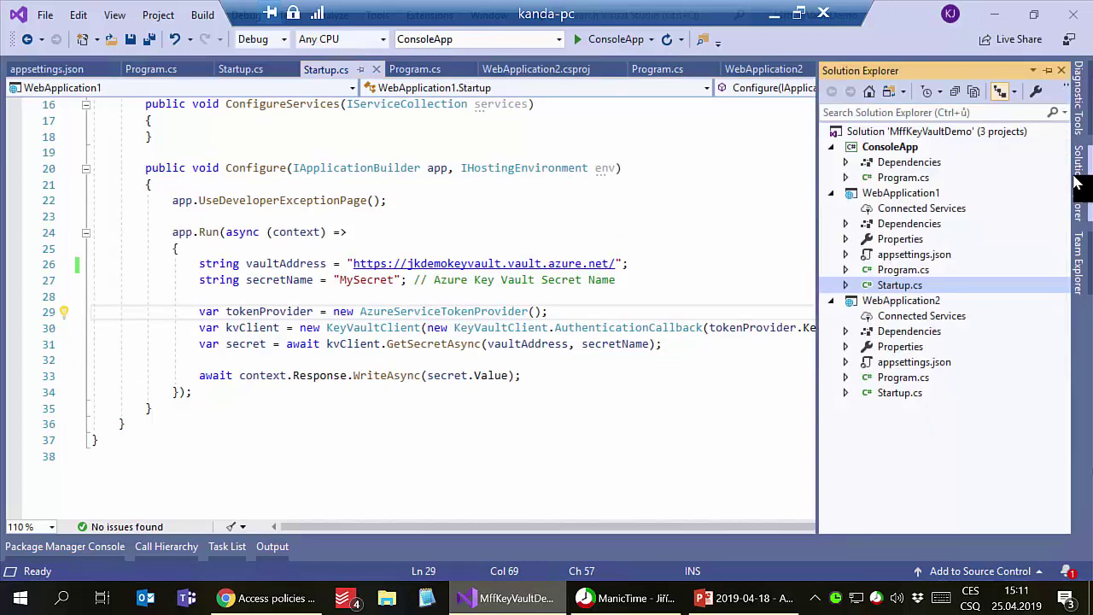
{"action": "right_click", "coordinate": [891, 199]}
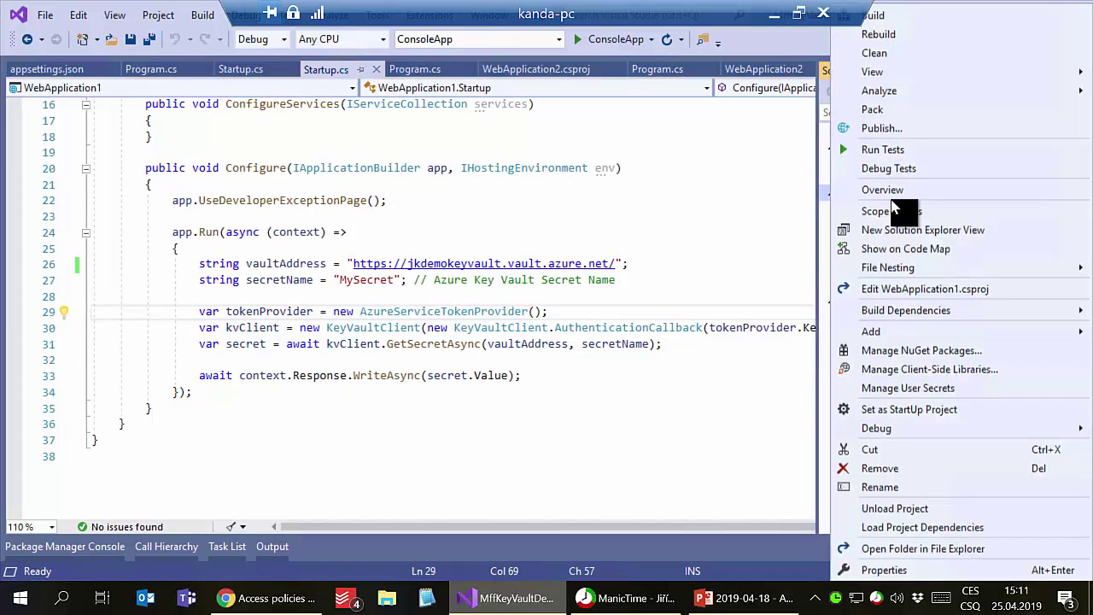
{"action": "left_click", "coordinate": [887, 128]}
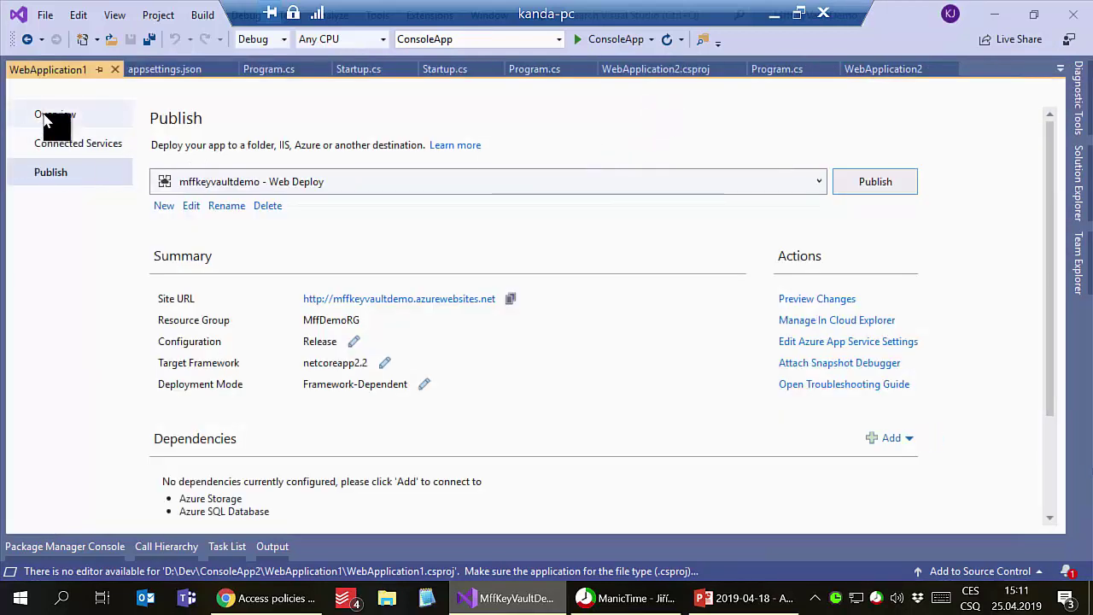
{"action": "left_click", "coordinate": [169, 209]}
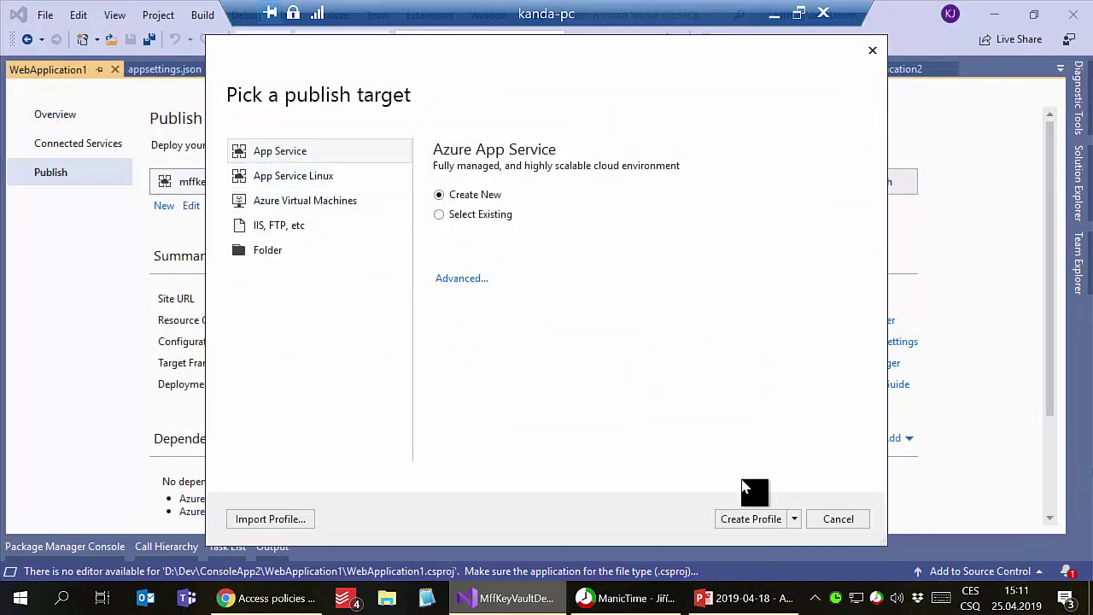
{"action": "left_click", "coordinate": [773, 522]}
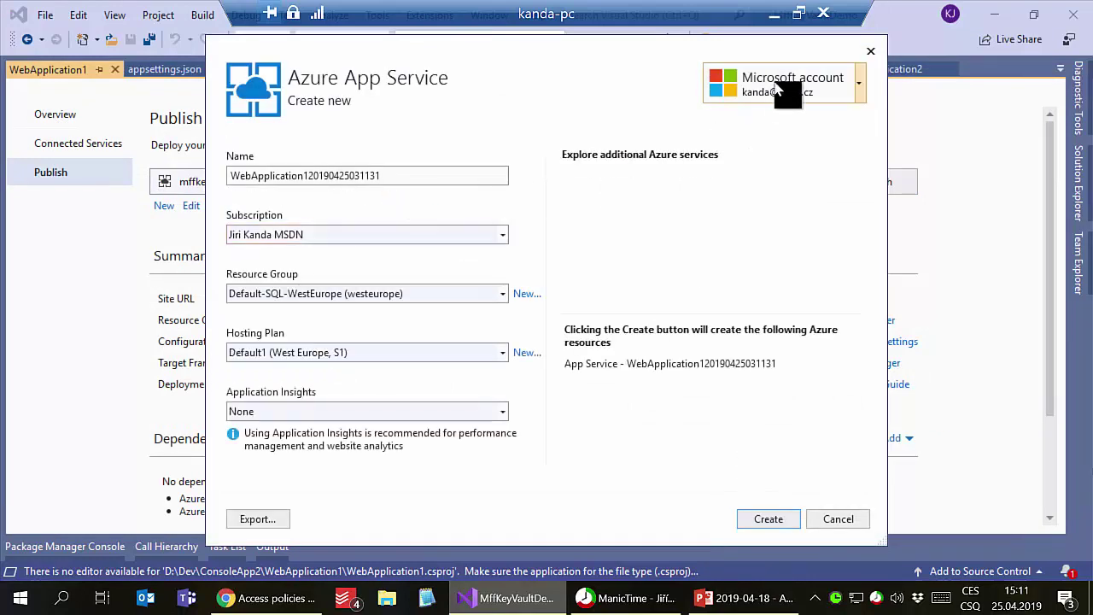
{"action": "left_click", "coordinate": [403, 295]}
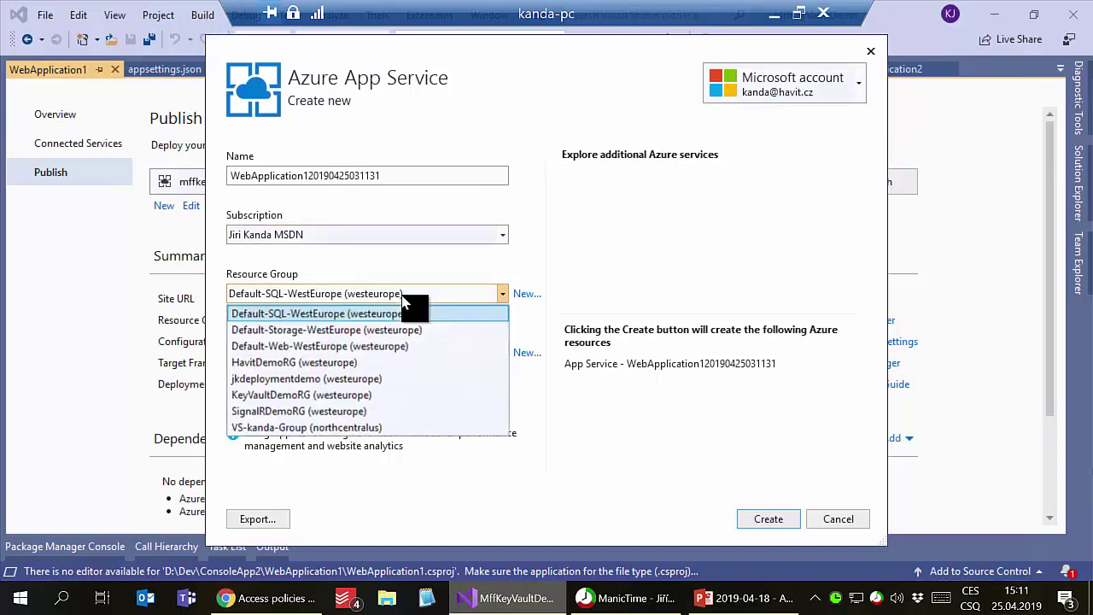
{"action": "left_click", "coordinate": [317, 395]}
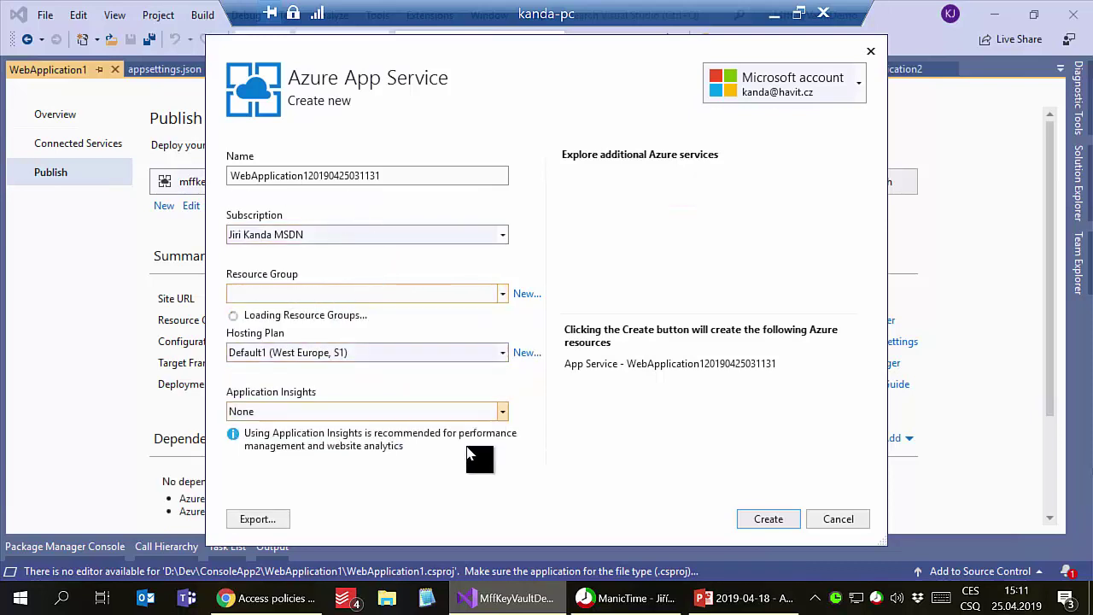
{"action": "left_click", "coordinate": [862, 522]}
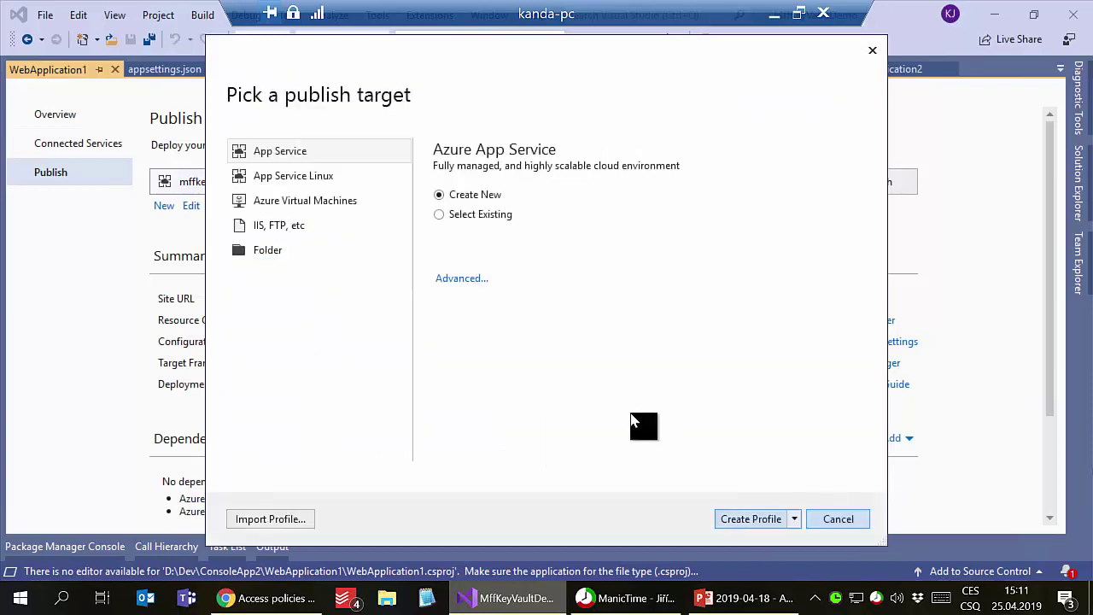
Create the publish profile from the existing App Service jkkeyvaultdemo in the KeyVaultDemoRG resource group.
{"action": "left_click", "coordinate": [440, 215]}
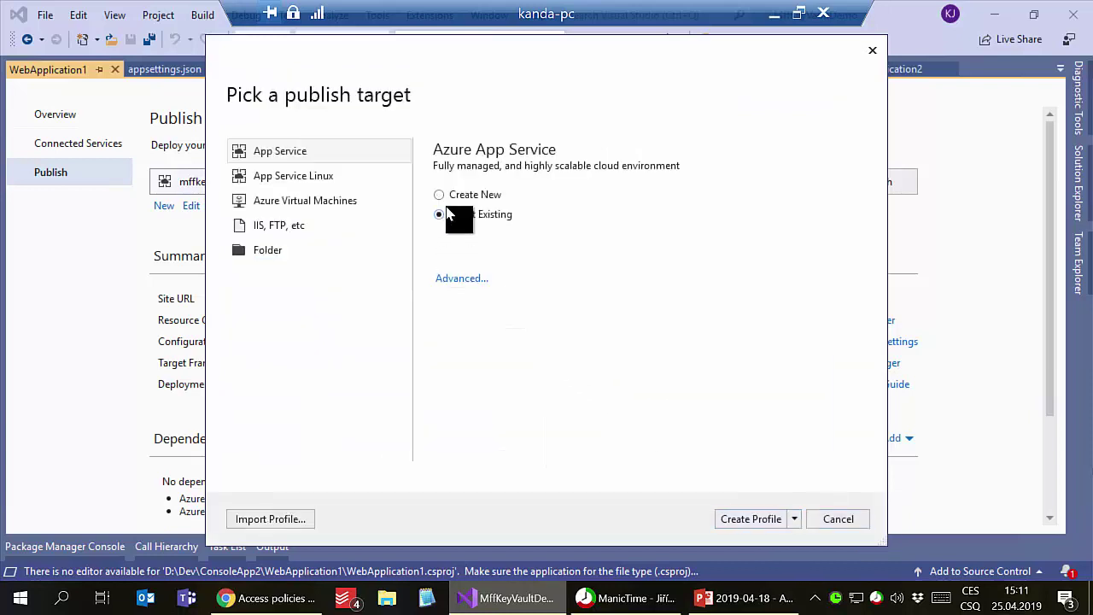
{"action": "left_click", "coordinate": [755, 520]}
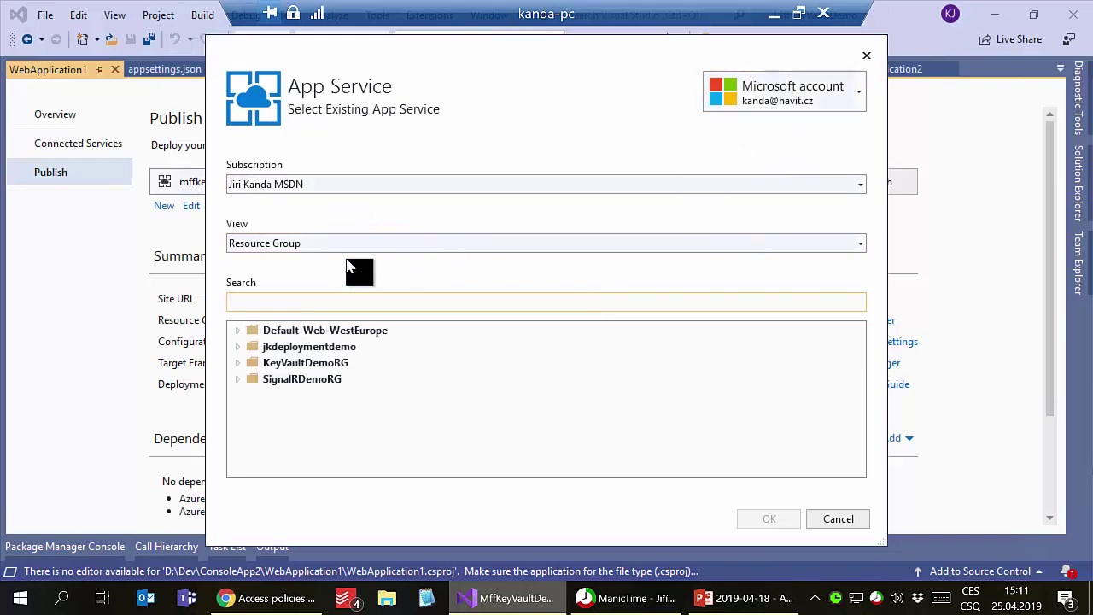
{"action": "double_click", "coordinate": [289, 364]}
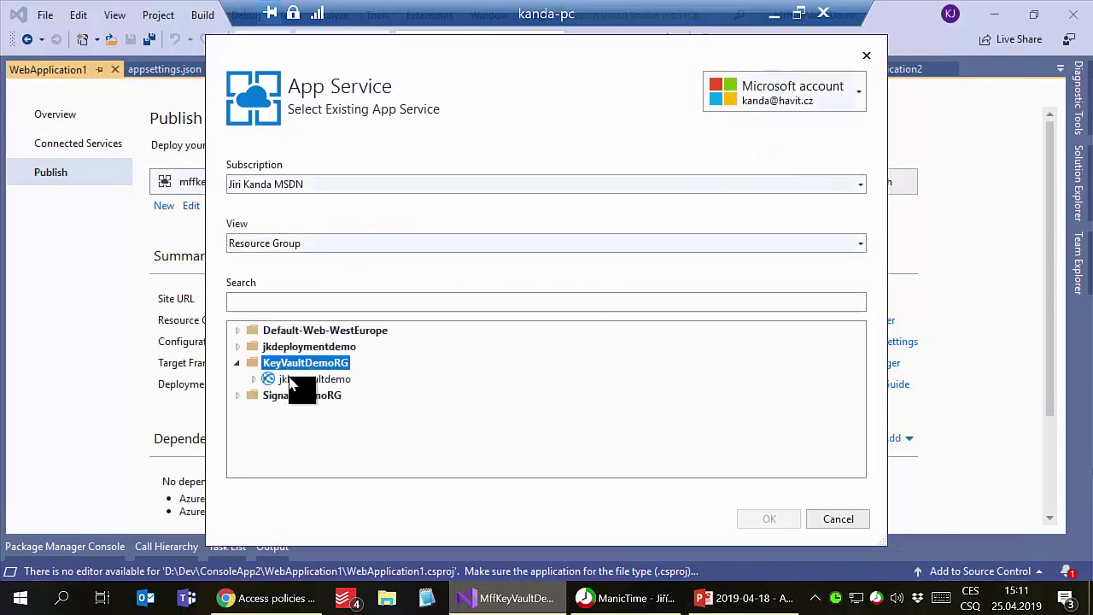
{"action": "double_click", "coordinate": [290, 380]}
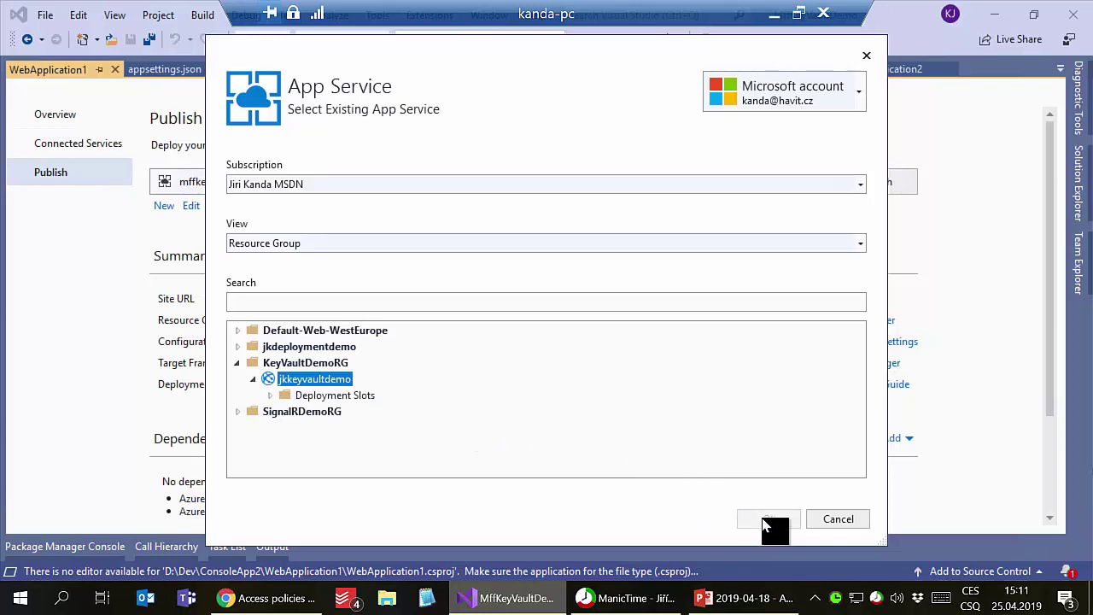
{"action": "double_click", "coordinate": [289, 383]}
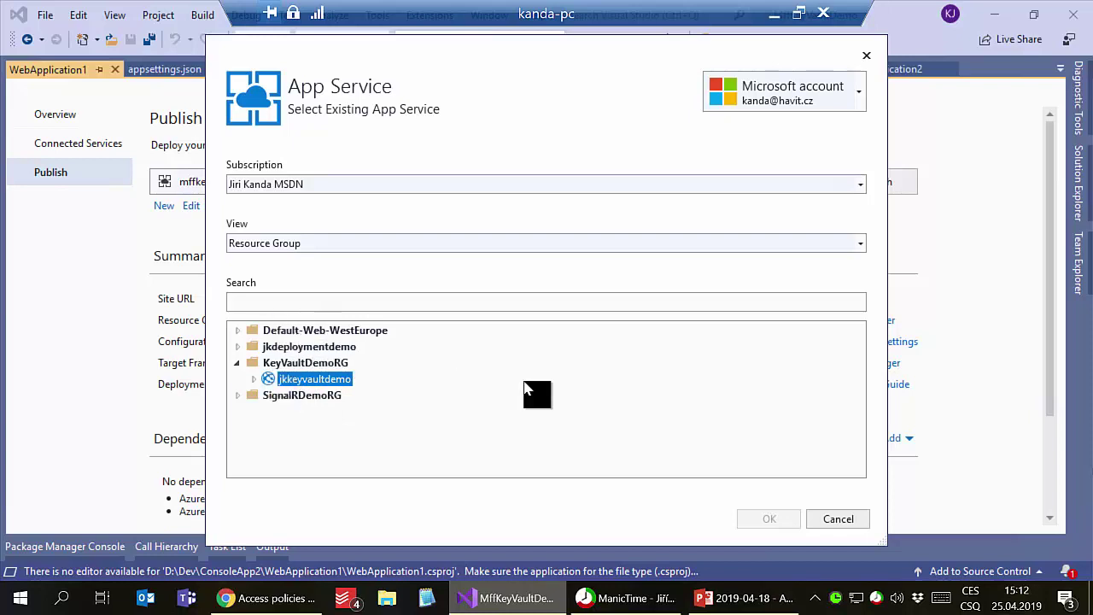
{"action": "left_click", "coordinate": [254, 379]}
{"action": "left_click", "coordinate": [286, 395]}
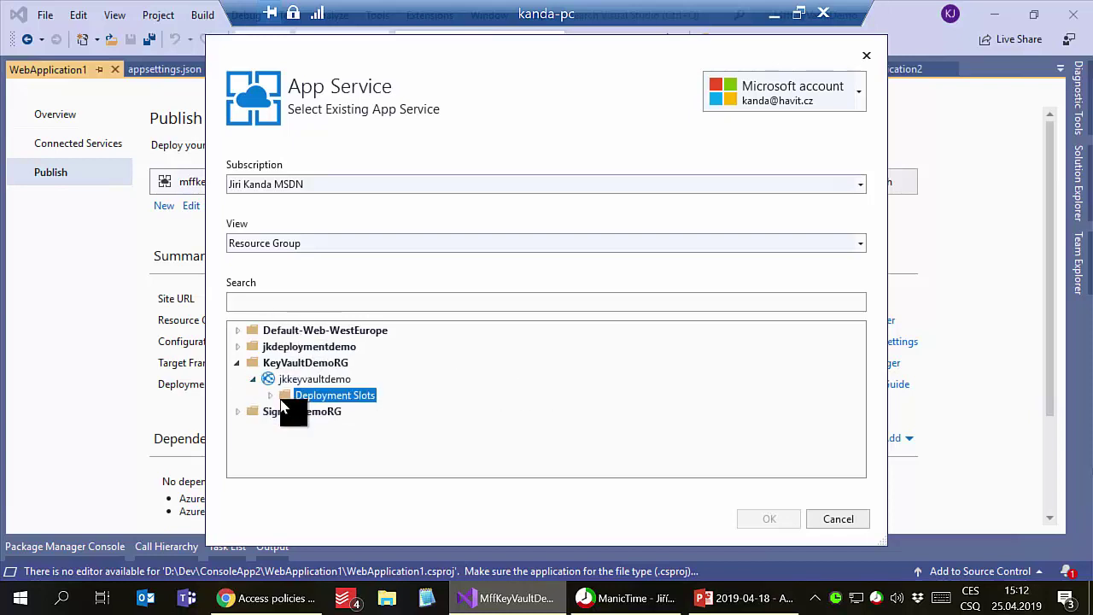
{"action": "left_click", "coordinate": [270, 396]}
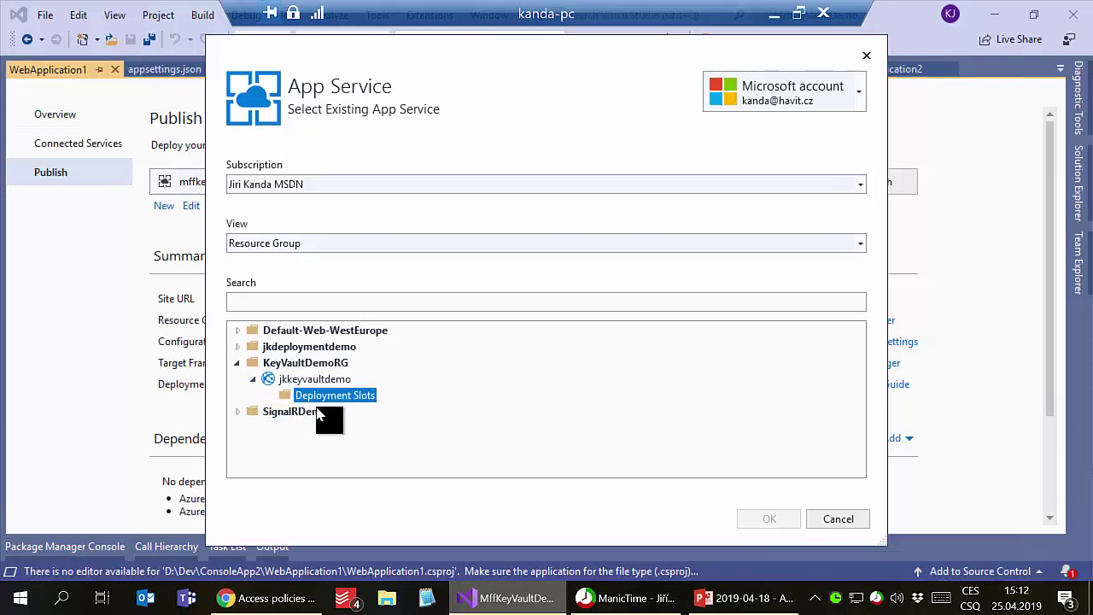
{"action": "left_click", "coordinate": [310, 383]}
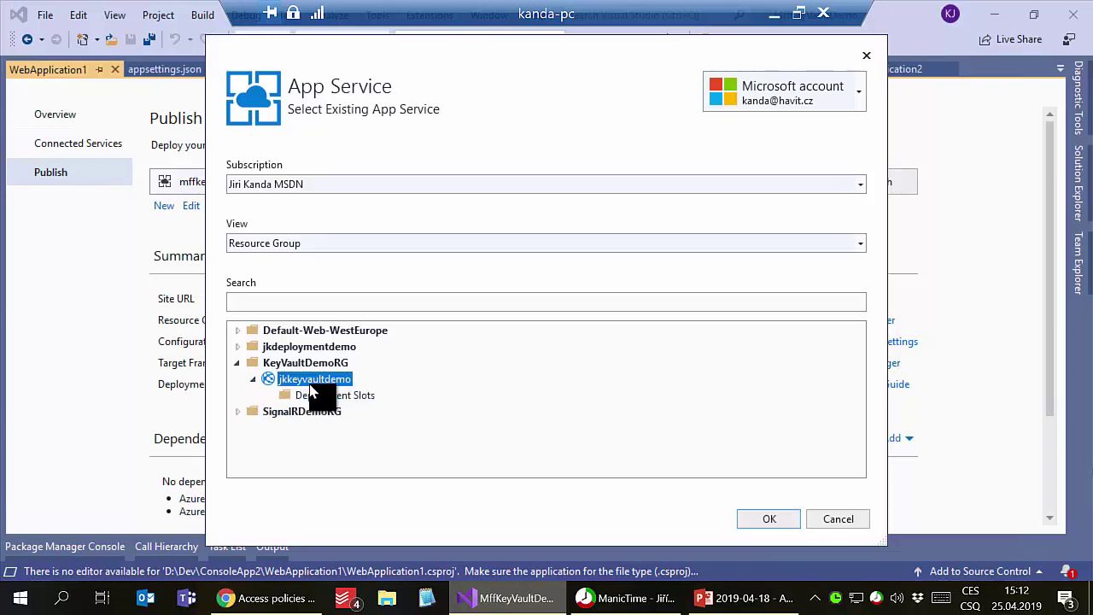
{"action": "left_click", "coordinate": [747, 516]}
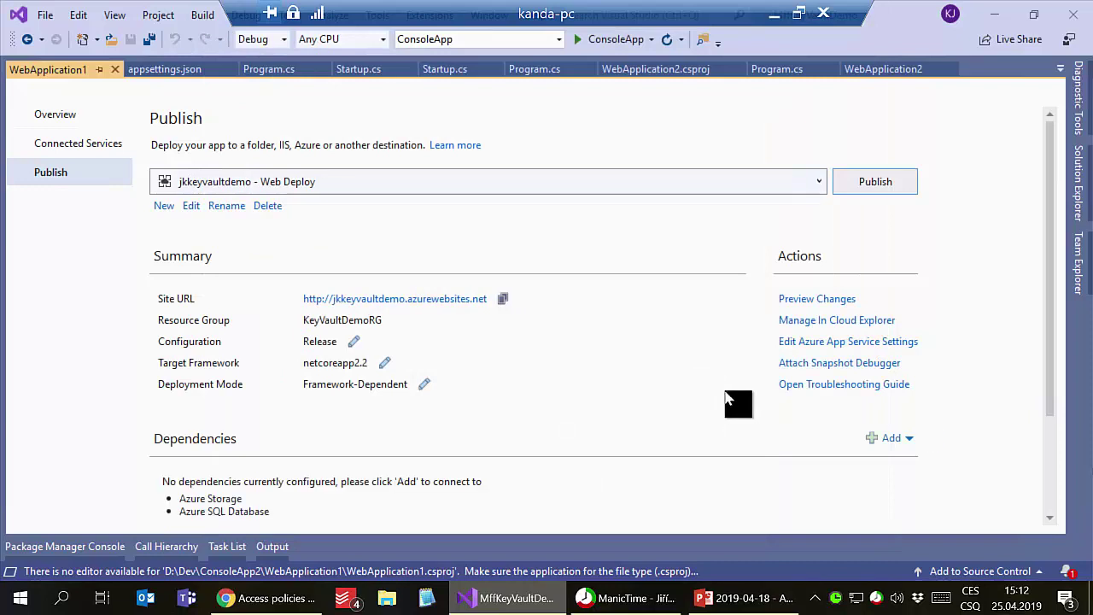
Publish WebApplication1 to the jkkeyvaultdemo App Service and close the browser window with the deployed site.
{"action": "left_click", "coordinate": [861, 188]}
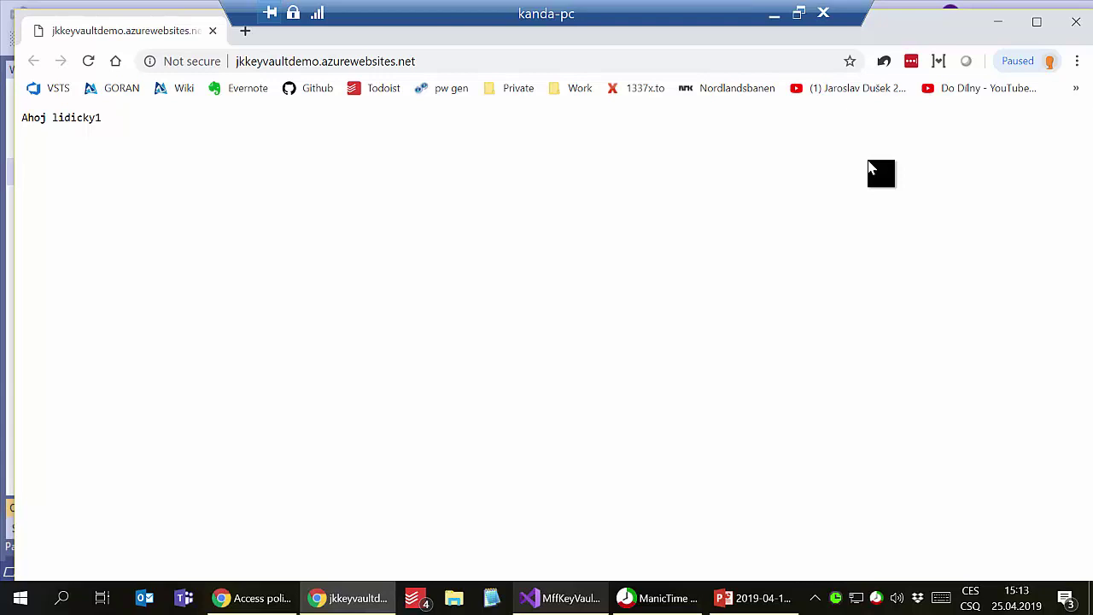
{"action": "left_click", "coordinate": [1074, 33]}
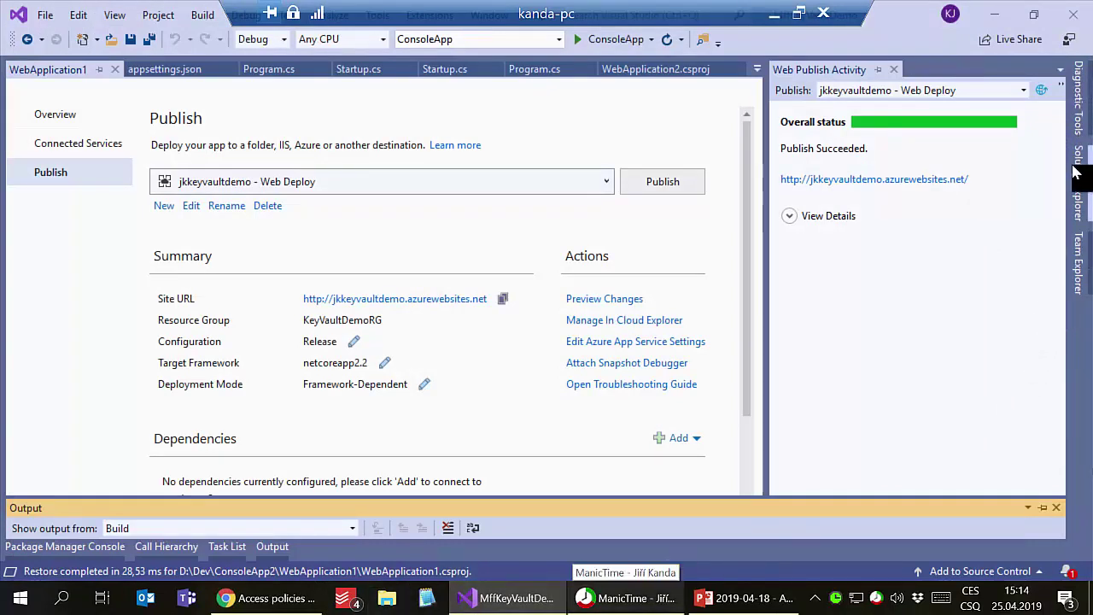
Set WebApplication2 as the solution's startup project.
{"action": "mouse_move", "coordinate": [1078, 178]}
{"action": "right_click", "coordinate": [895, 305]}
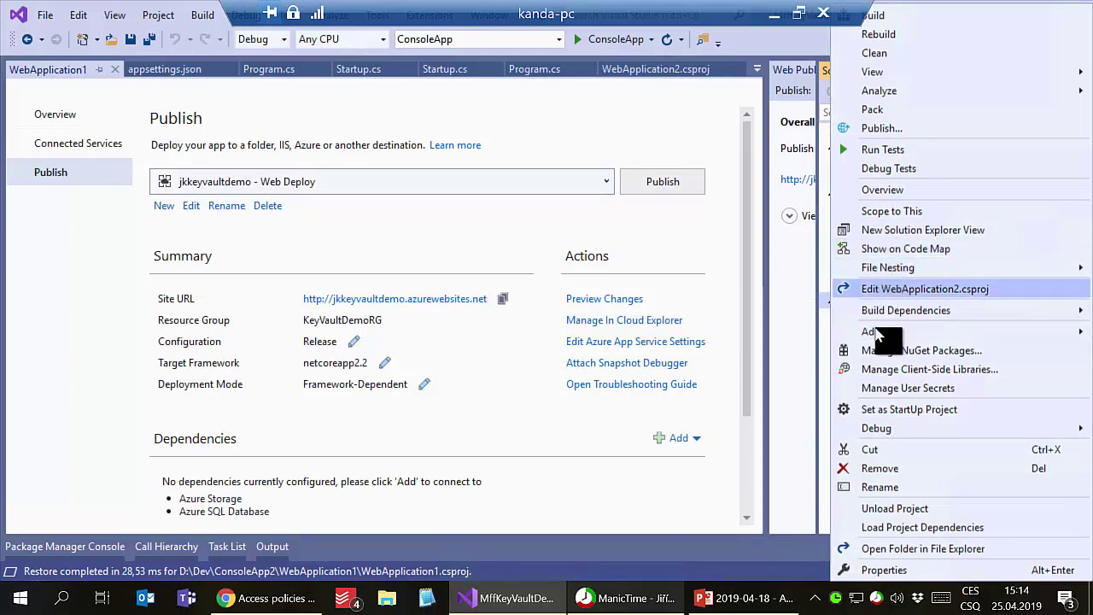
{"action": "left_click", "coordinate": [896, 409]}
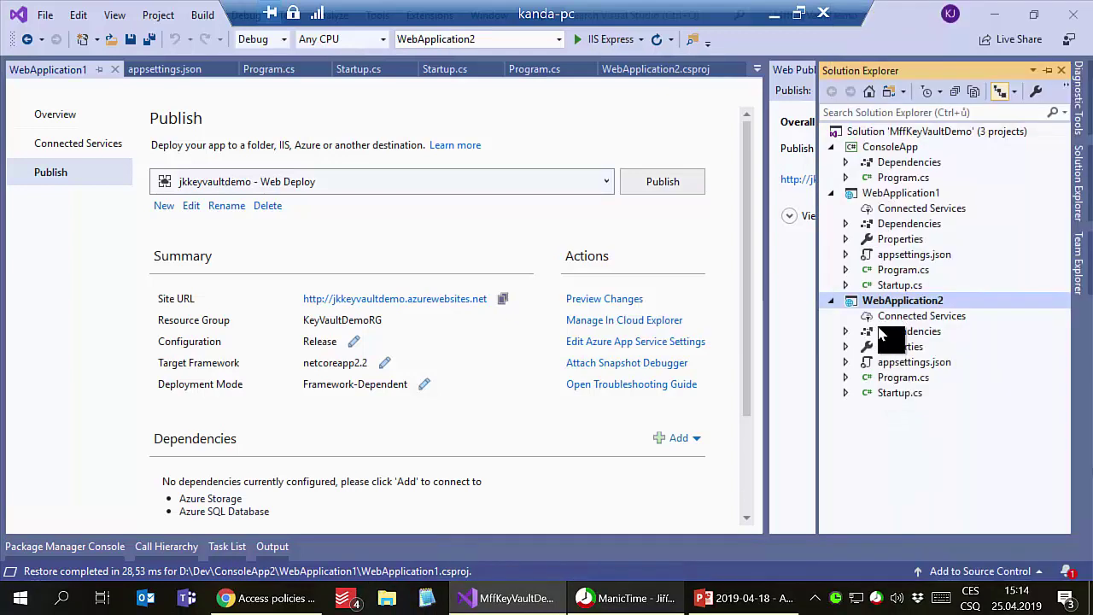
Open Program.cs of WebApplication2 and examine how CreateWebHostBuilder adds the Azure key vault to the configuration in production.
{"action": "double_click", "coordinate": [892, 378]}
{"action": "scroll", "coordinate": [469, 343], "scroll_direction": "down", "scroll_amount": 4}
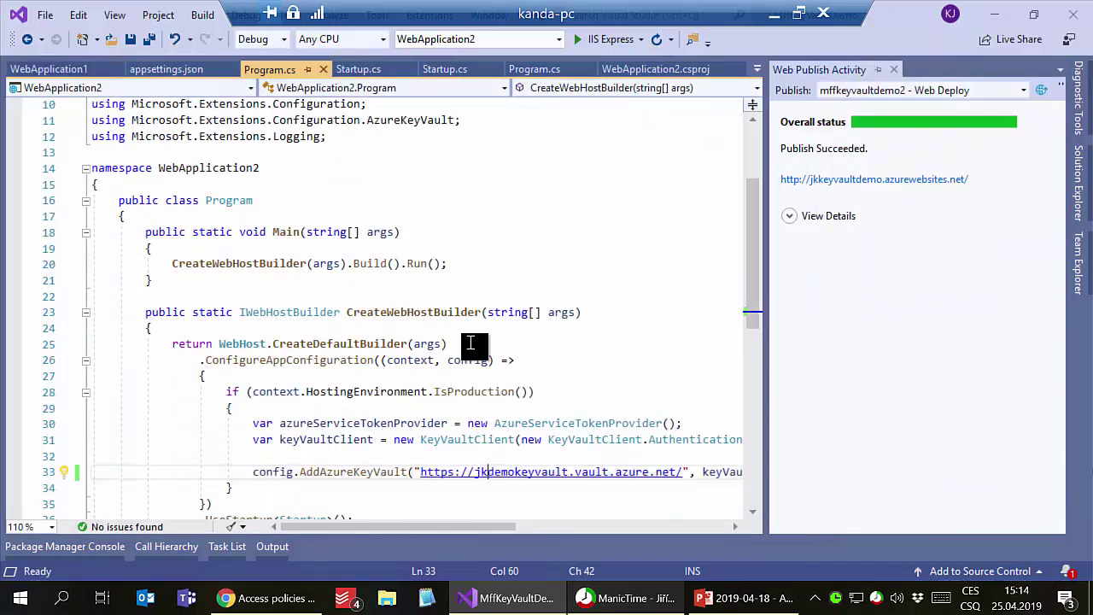
{"action": "mouse_move", "coordinate": [471, 353]}
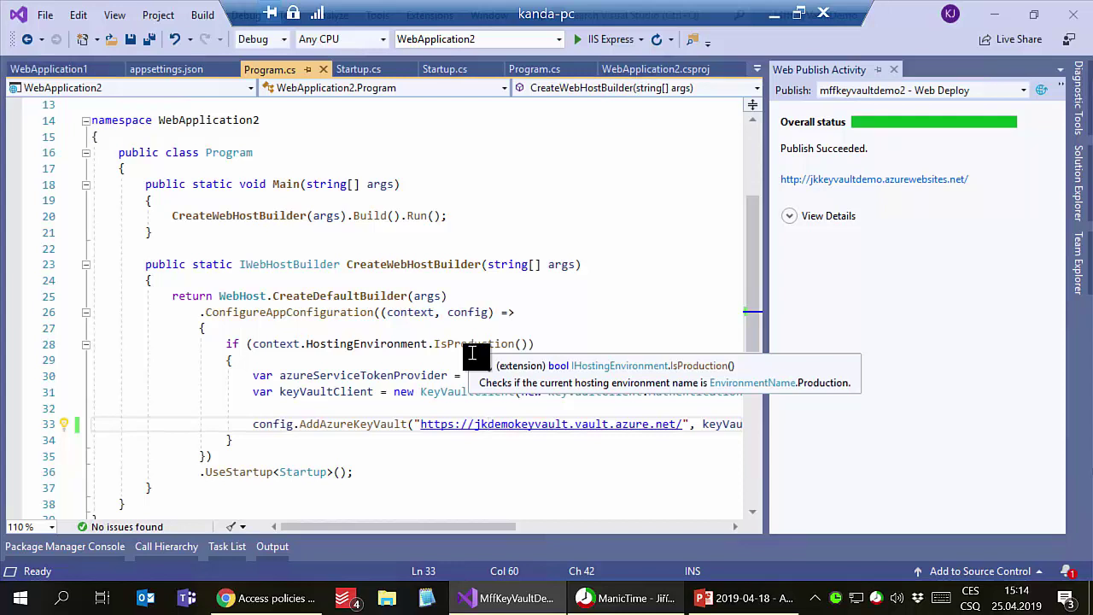
{"action": "scroll", "coordinate": [598, 327], "scroll_direction": "up", "scroll_amount": 1}
{"action": "left_click", "coordinate": [604, 325]}
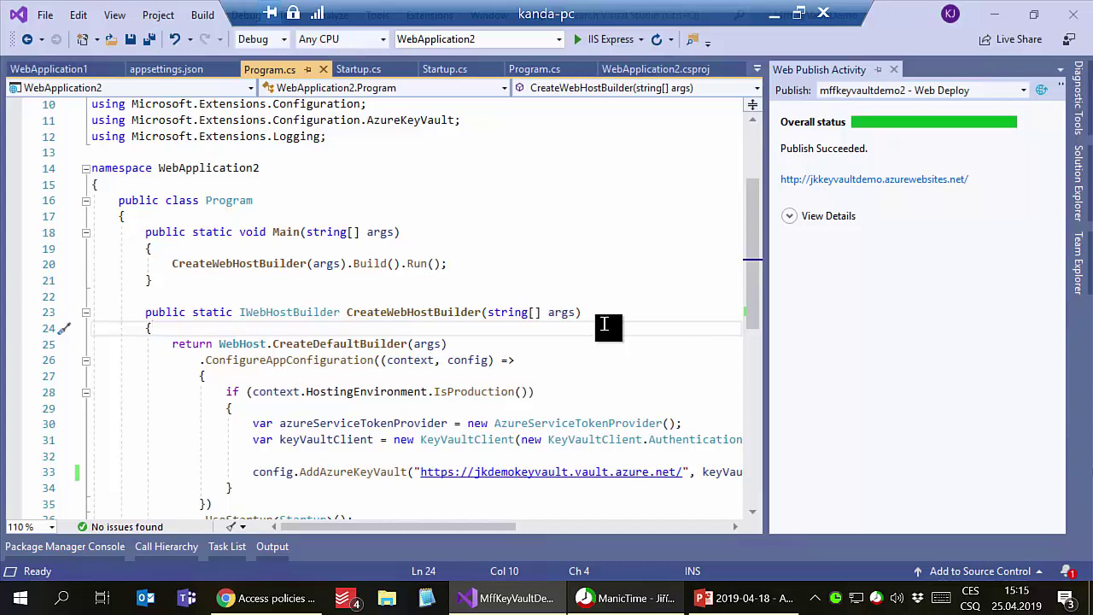
{"action": "scroll", "coordinate": [604, 324], "scroll_direction": "down", "scroll_amount": 2}
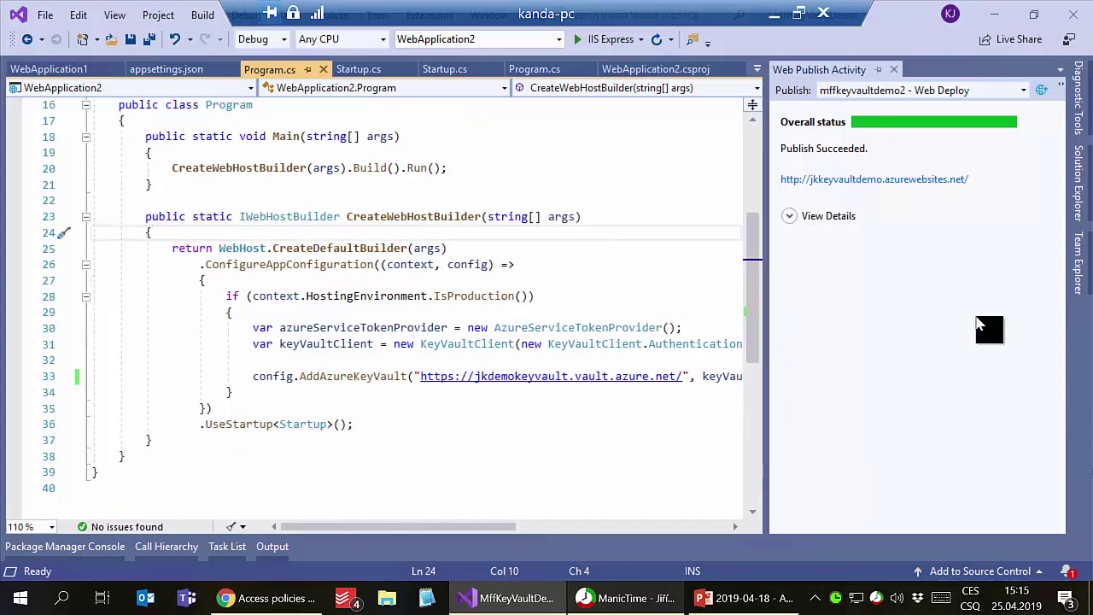
Open Startup.cs of WebApplication2, close the Web Publish Activity window and examine the code that reads the DefaultConnection connection string.
{"action": "left_click", "coordinate": [1079, 171]}
{"action": "double_click", "coordinate": [898, 393]}
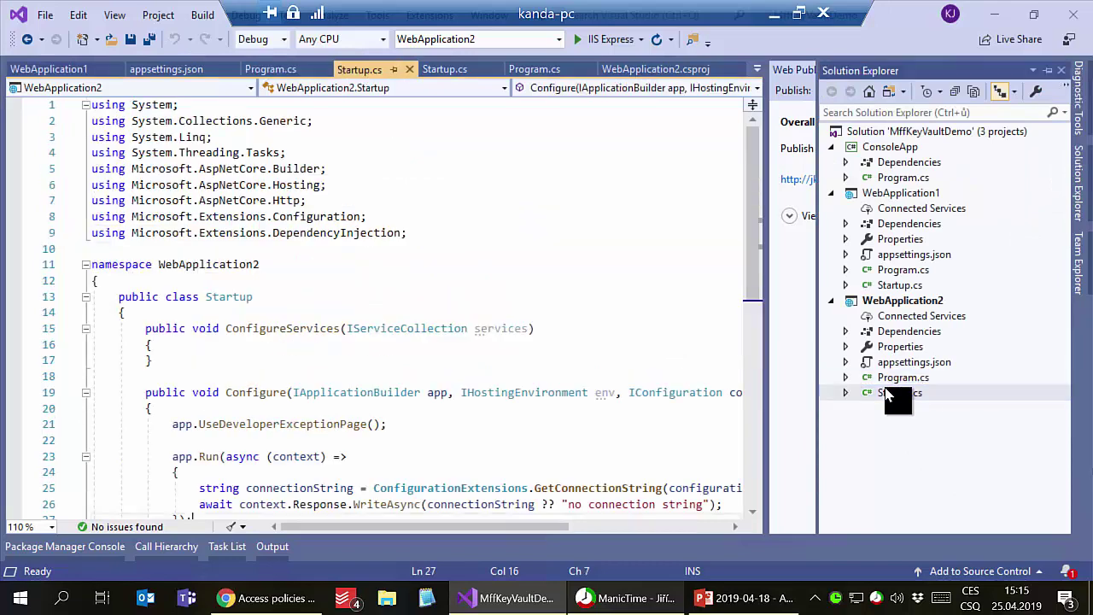
{"action": "scroll", "coordinate": [569, 357], "scroll_direction": "down", "scroll_amount": 1}
{"action": "scroll", "coordinate": [547, 384], "scroll_direction": "down", "scroll_amount": 2}
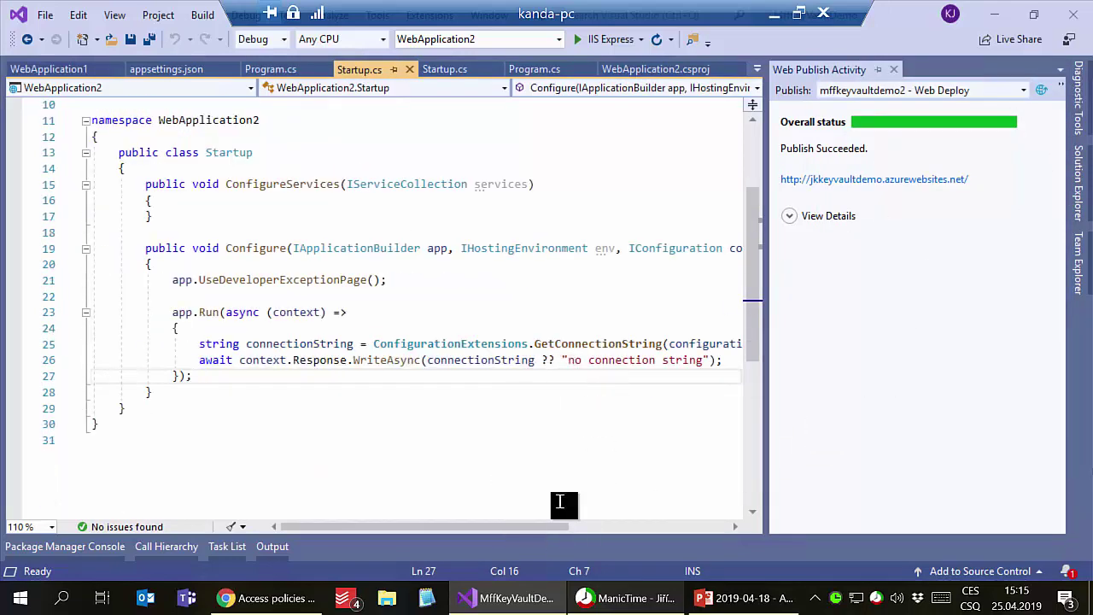
{"action": "left_click_drag", "start_coordinate": [540, 529], "coordinate": [551, 531]}
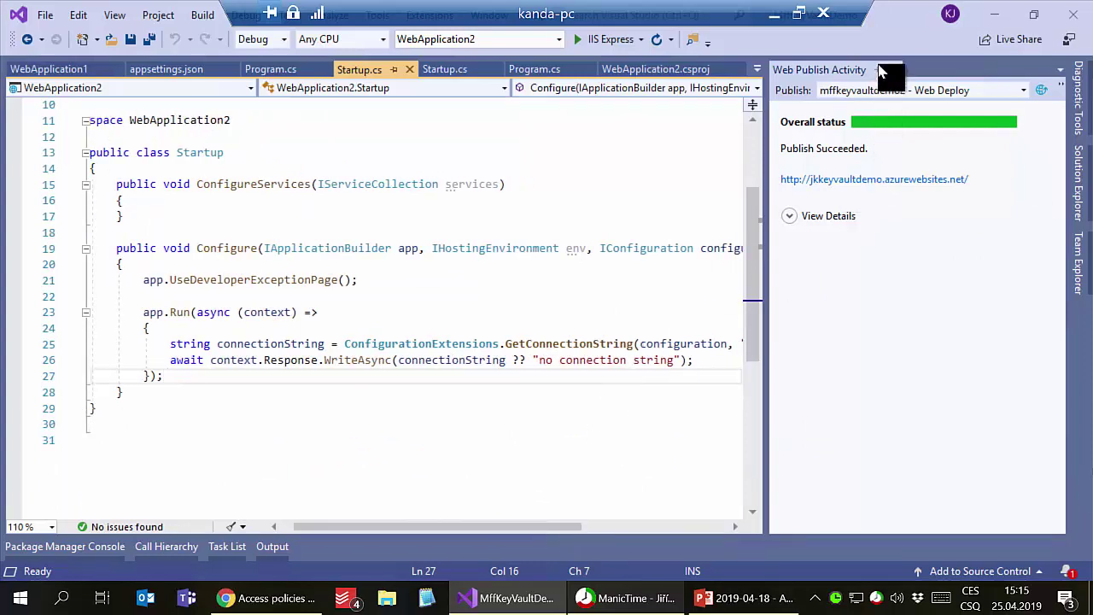
{"action": "key", "text": "shift+Escape"}
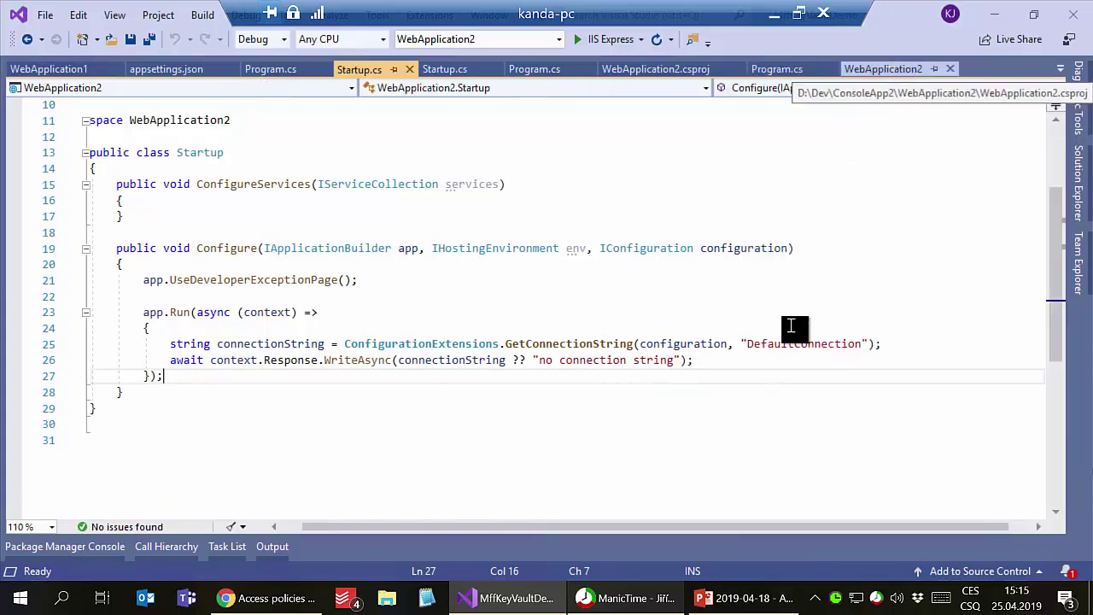
{"action": "left_click", "coordinate": [779, 360]}
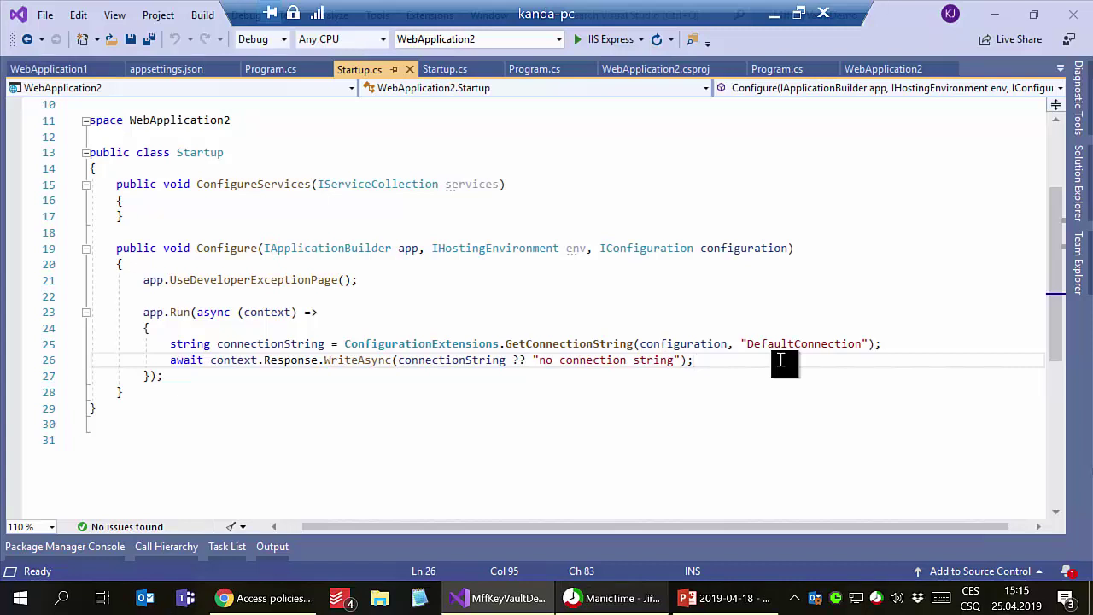
Switch to the Azure portal in Chrome and start a new jkdemokeyvault secret named ConnectionStrings:DefaultConnection.
{"action": "left_click", "coordinate": [288, 599]}
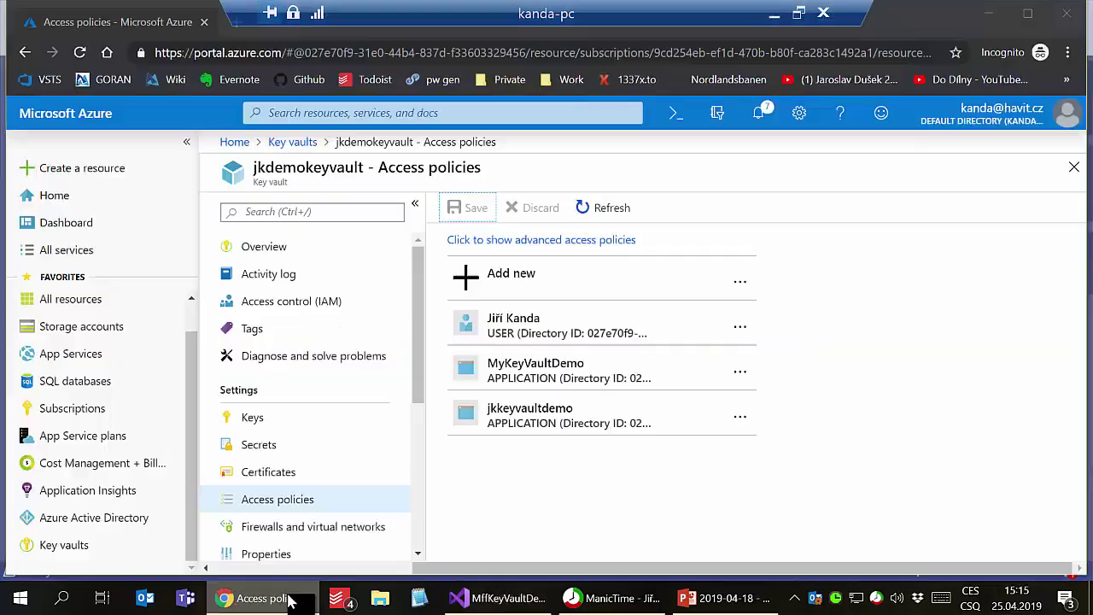
{"action": "left_click", "coordinate": [255, 419]}
{"action": "left_click", "coordinate": [256, 445]}
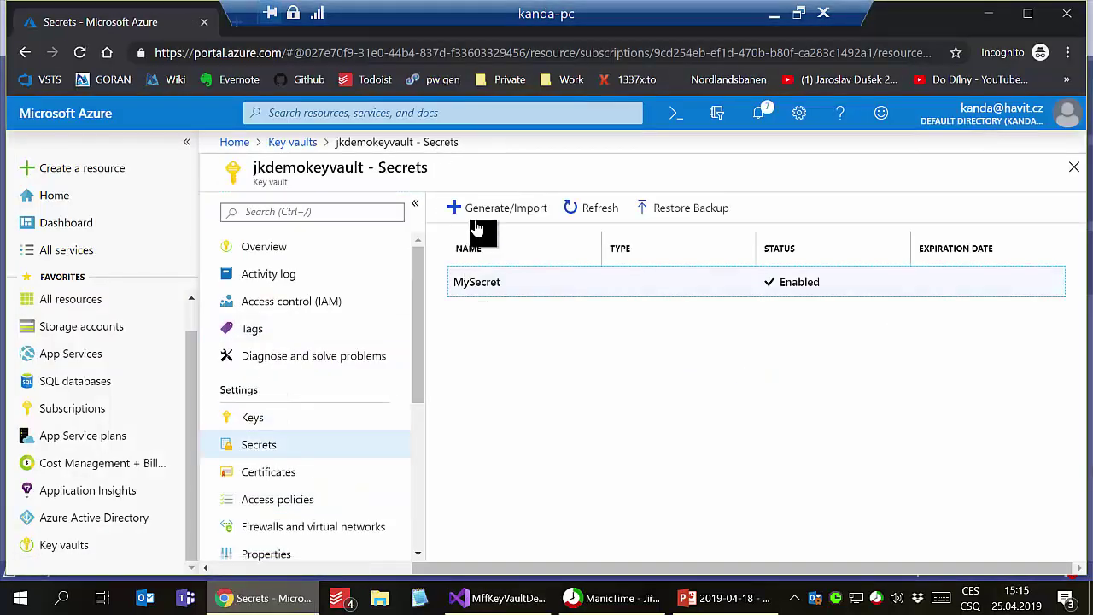
{"action": "left_click", "coordinate": [513, 224]}
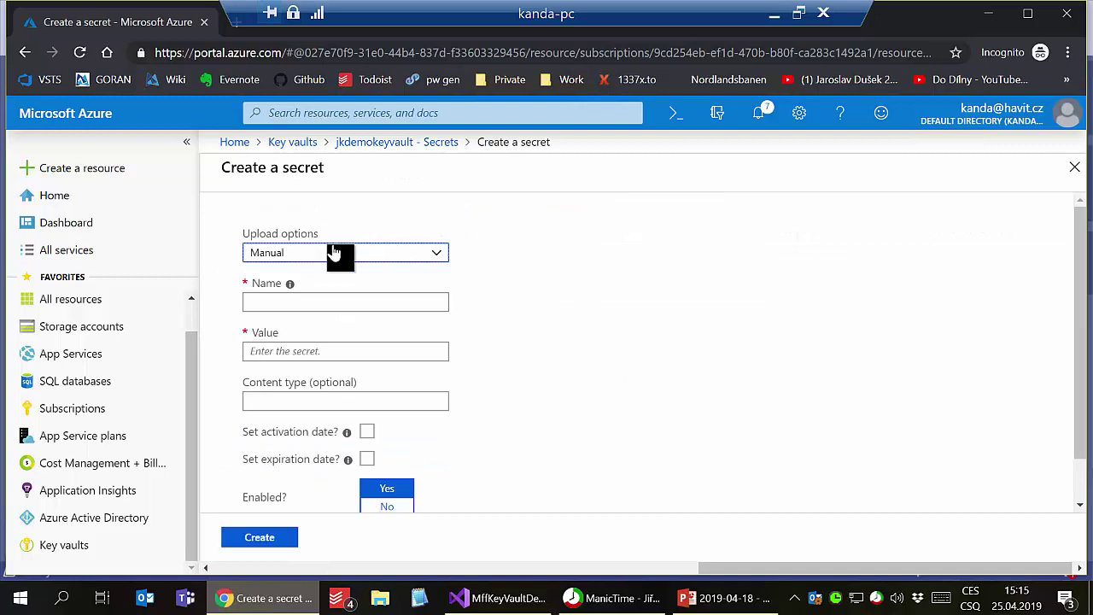
{"action": "left_click", "coordinate": [312, 307]}
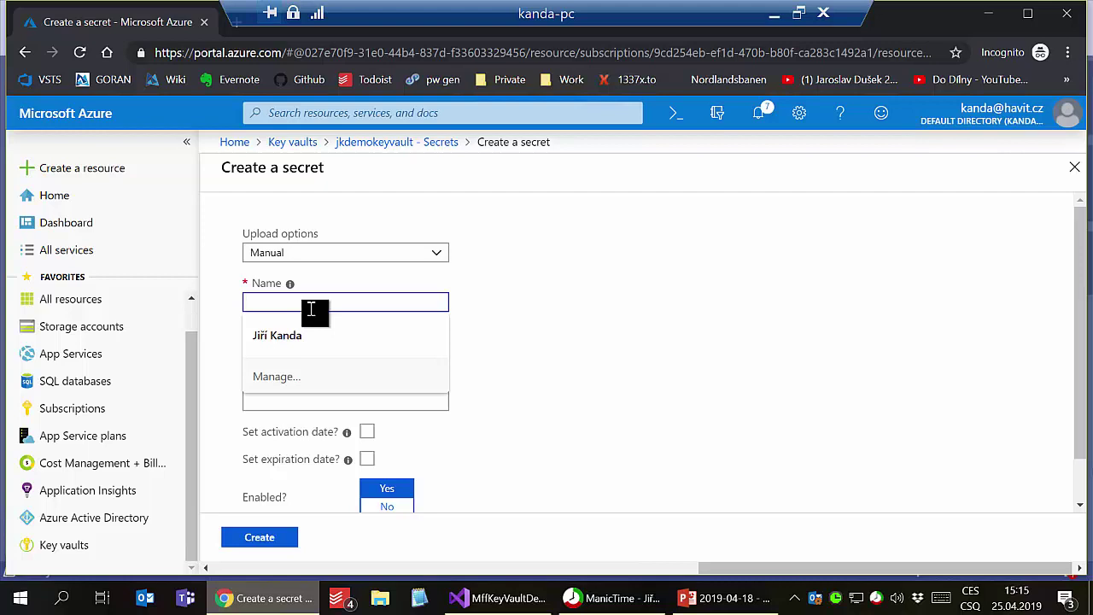
{"action": "type", "text": "ConnectionStrings:"}
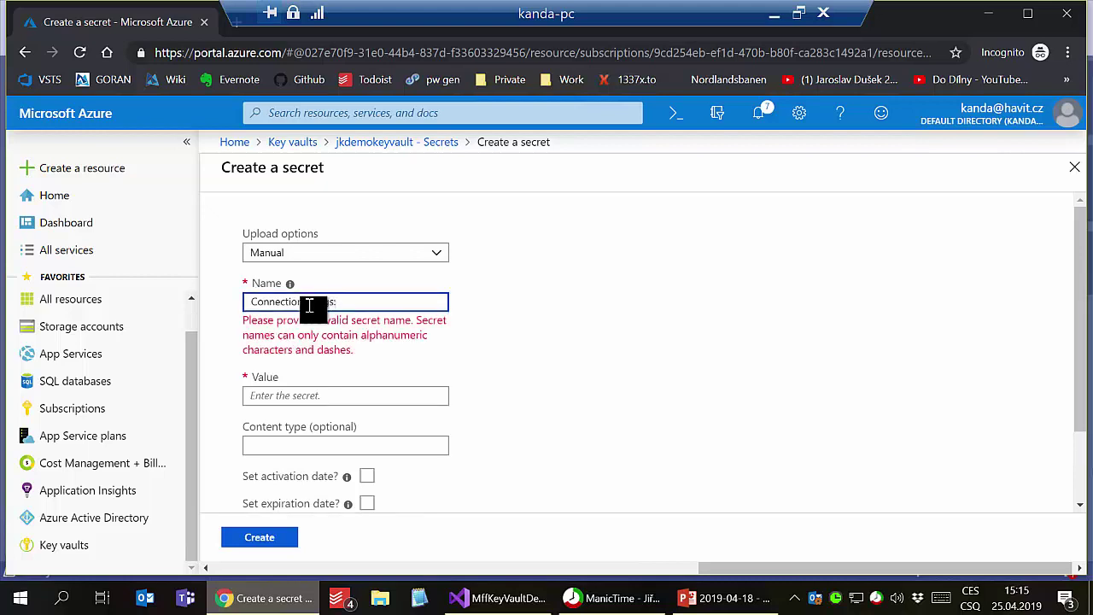
{"action": "type", "text": "Defaultconnection"}
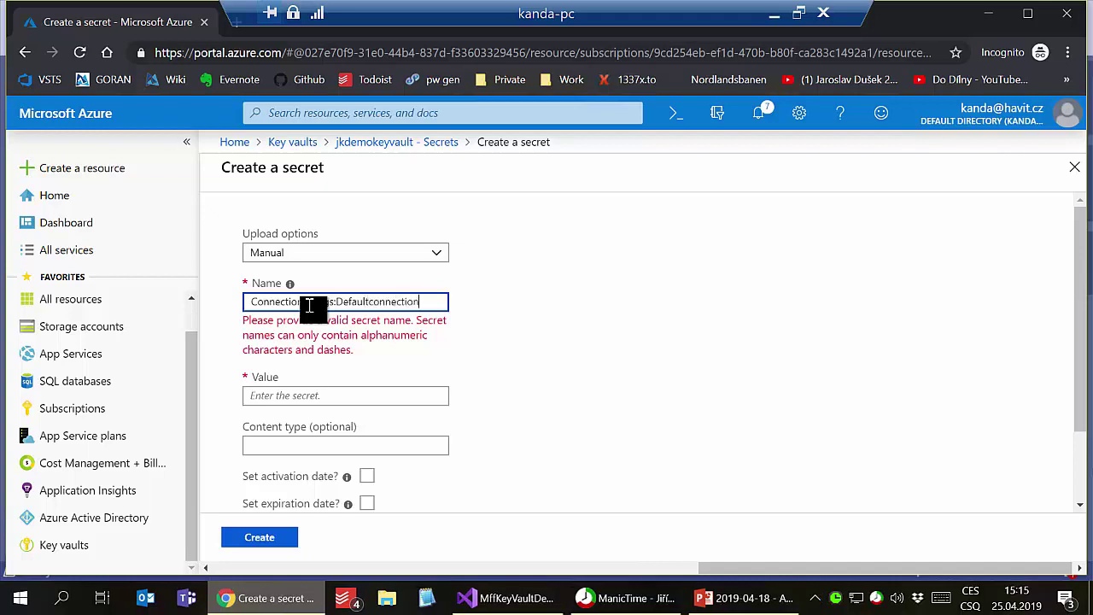
{"action": "key", "text": "Left"}
{"action": "key", "text": "Left"}
{"action": "key", "text": "BackSpace"}
{"action": "type", "text": "C"}
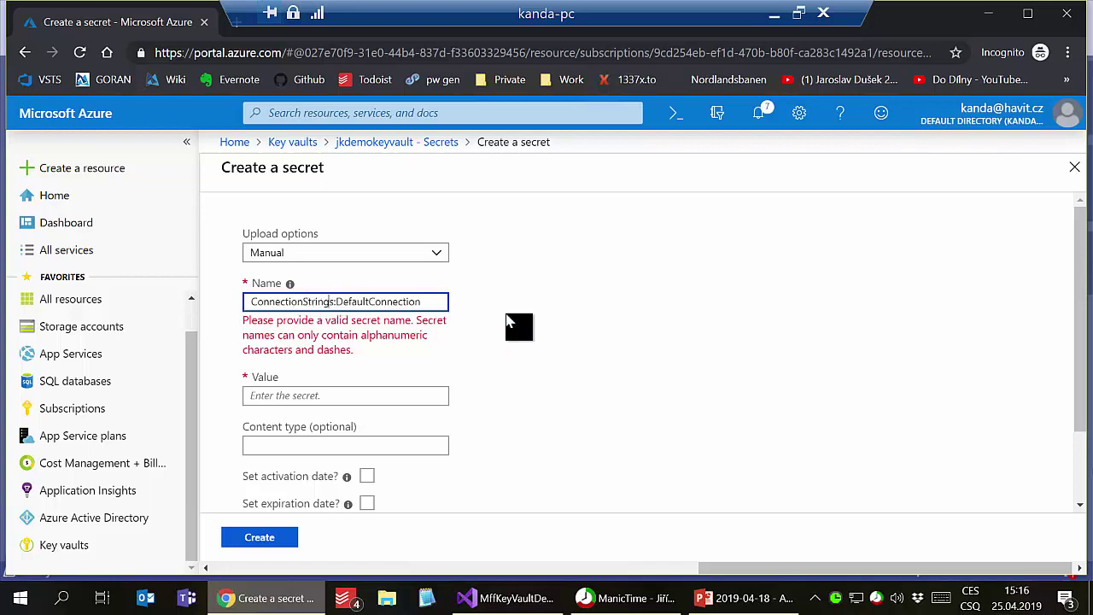
Replace the colon in the new secret's name with a double dash, giving ConnectionStrings--DefaultConnection.
{"action": "key", "text": "BackSpace"}
{"action": "type", "text": "-"}
{"action": "type", "text": "_"}
{"action": "key", "text": "BackSpace"}
{"action": "key", "text": "BackSpace"}
{"action": "type", "text": "--"}
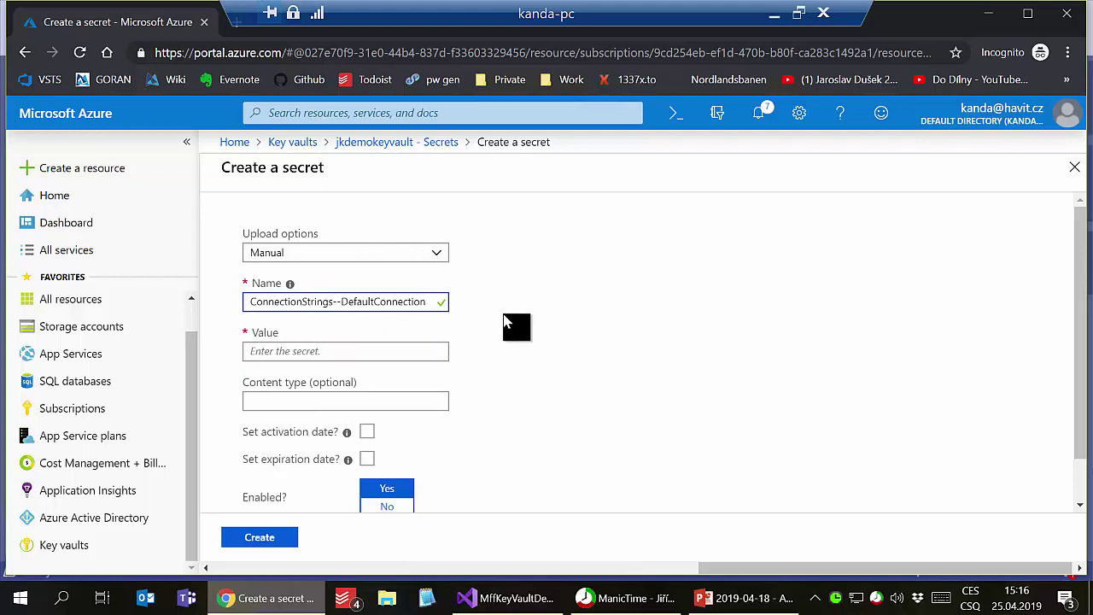
Enter the connection string as the secret's value and create the secret.
{"action": "left_click", "coordinate": [423, 345]}
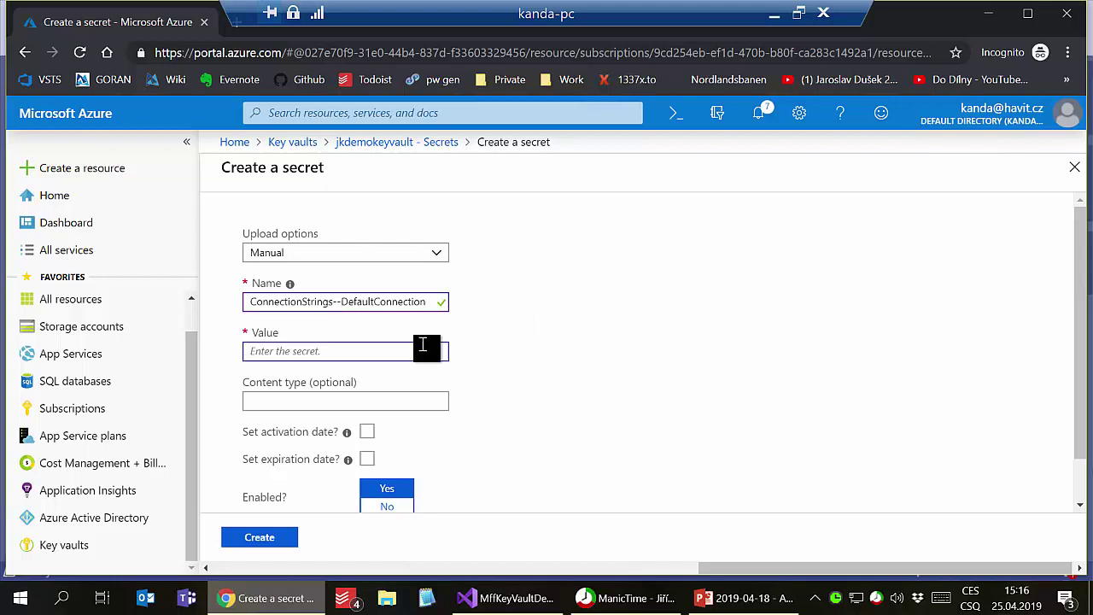
{"action": "type", "text": "••••••••••••••••••••••••••"}
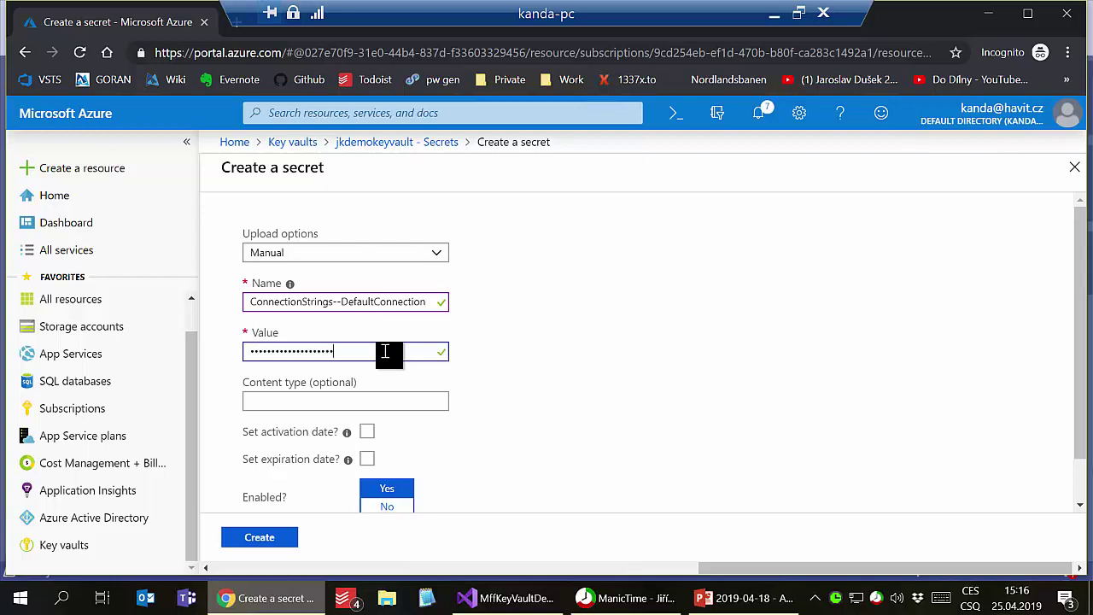
{"action": "type", "text": "••"}
{"action": "scroll", "coordinate": [478, 393], "scroll_direction": "down", "scroll_amount": 1}
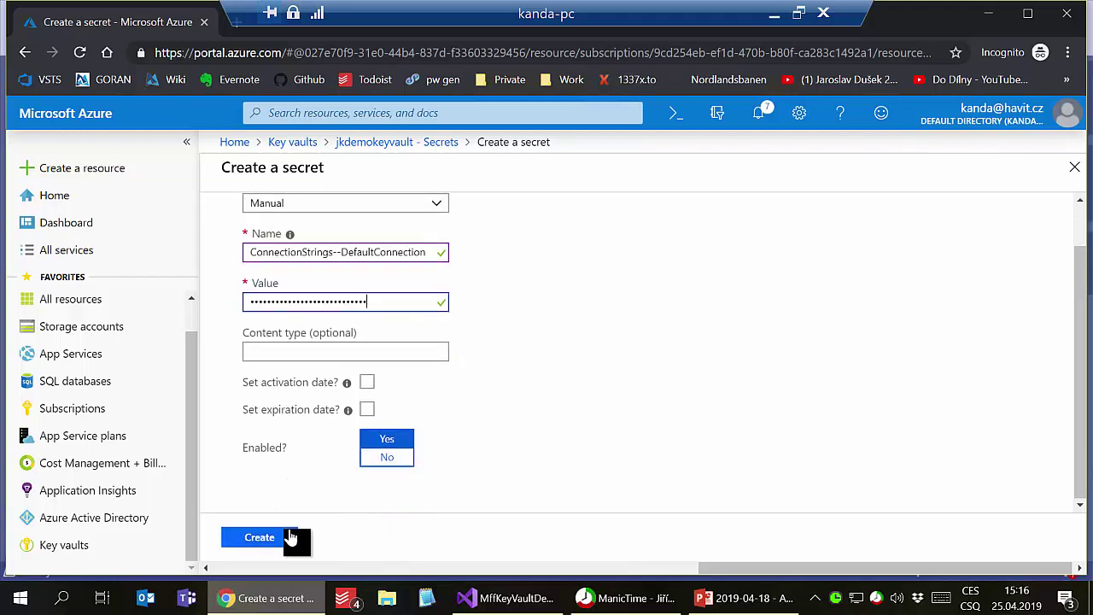
{"action": "left_click", "coordinate": [290, 536]}
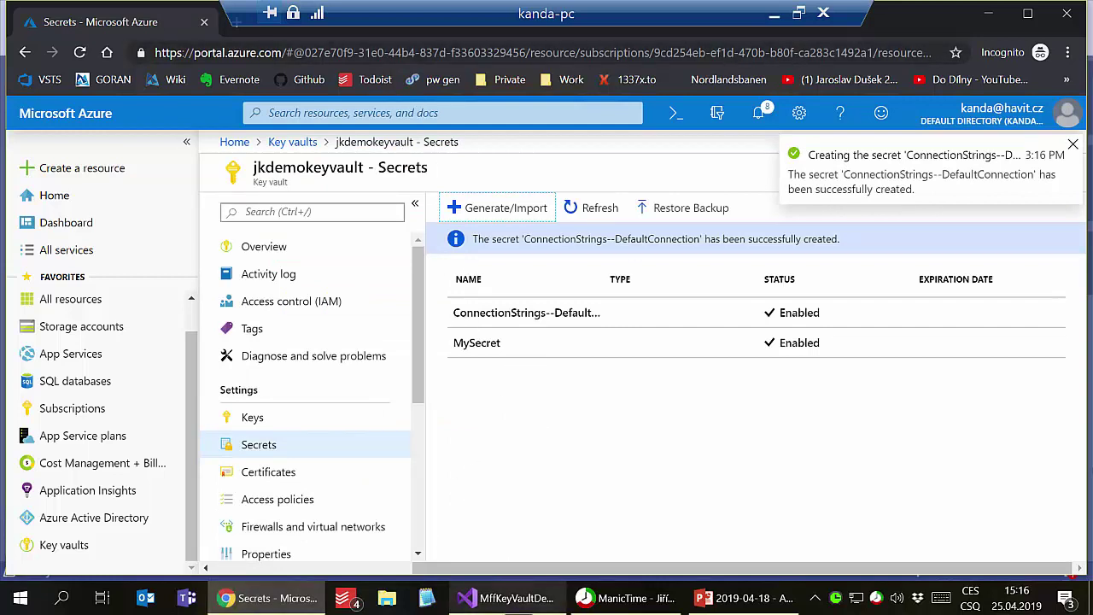
Switch to Visual Studio and examine the AddAzureKeyVault call and its DefaultKeyVaultSecretManager argument in Program.cs of WebApplication2.
{"action": "left_click", "coordinate": [510, 597]}
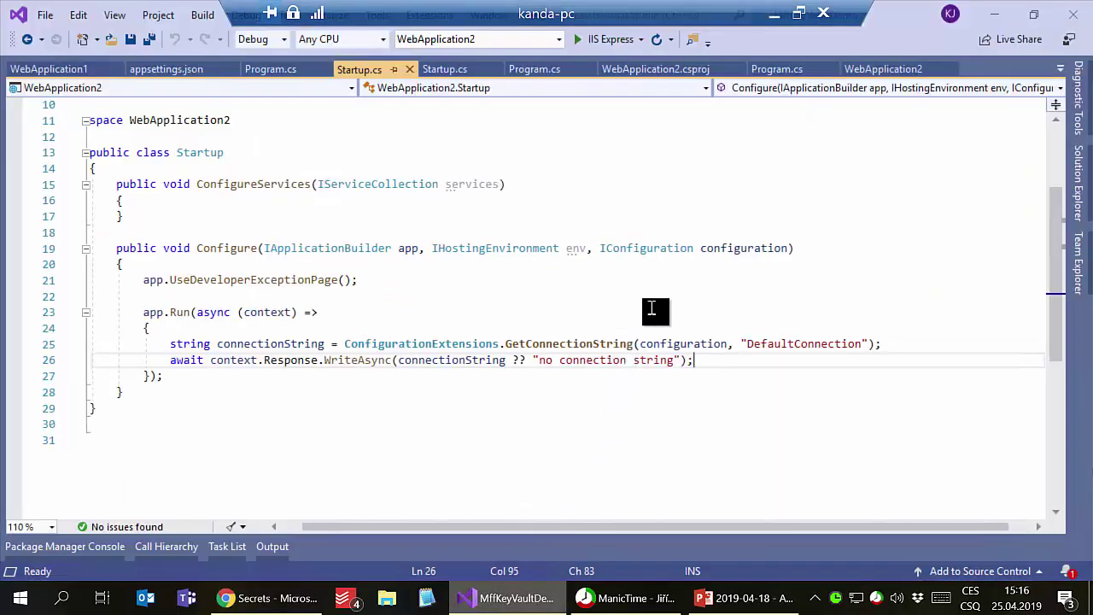
{"action": "left_click", "coordinate": [274, 72]}
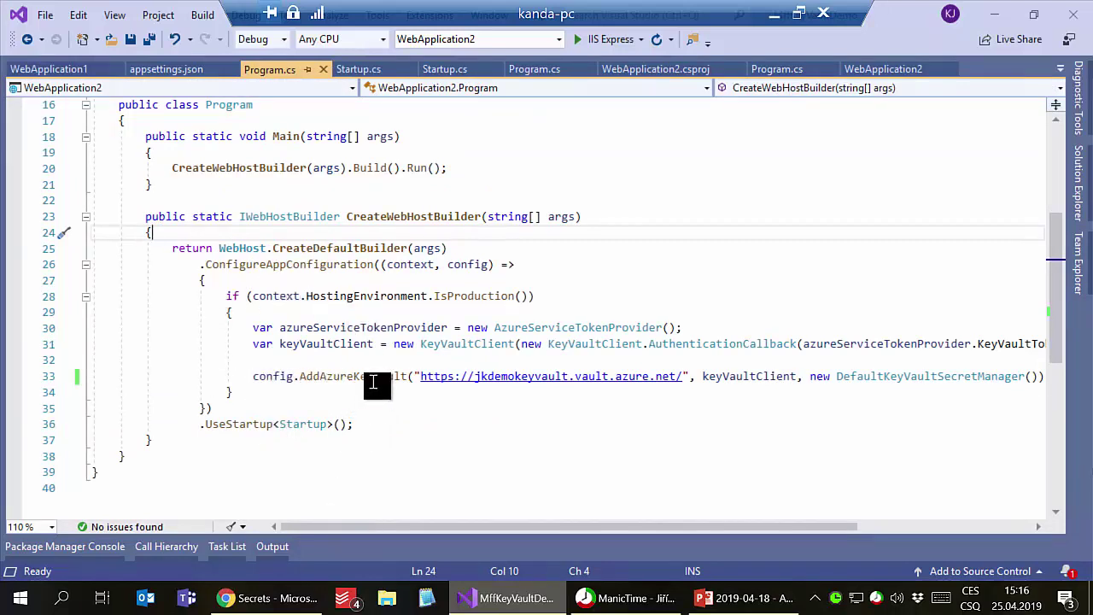
{"action": "left_click_drag", "start_coordinate": [398, 526], "coordinate": [477, 528]}
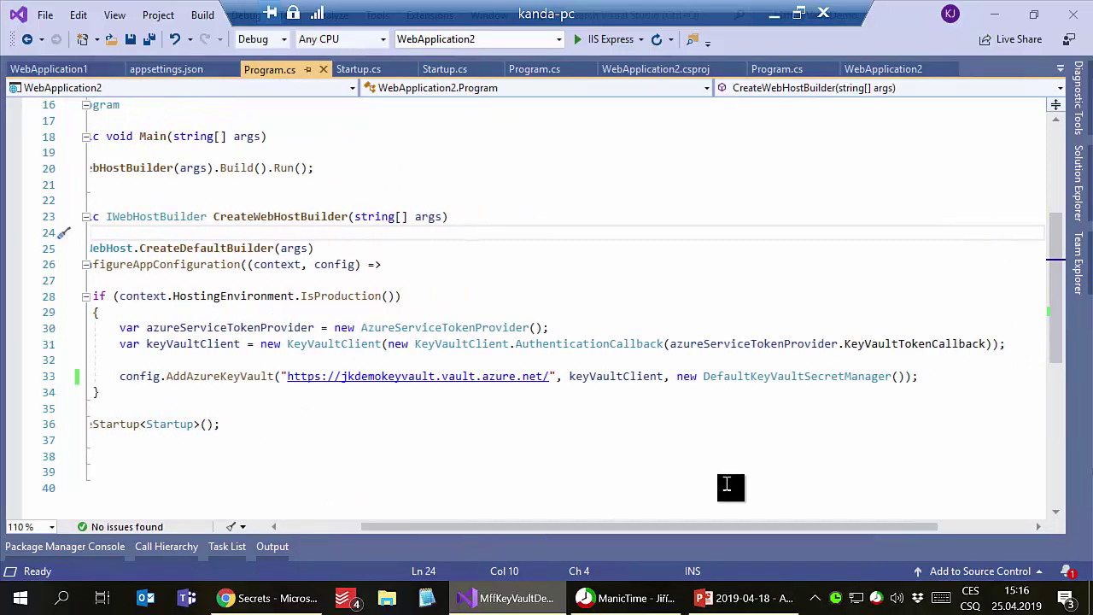
{"action": "left_click_drag", "start_coordinate": [673, 376], "coordinate": [905, 382]}
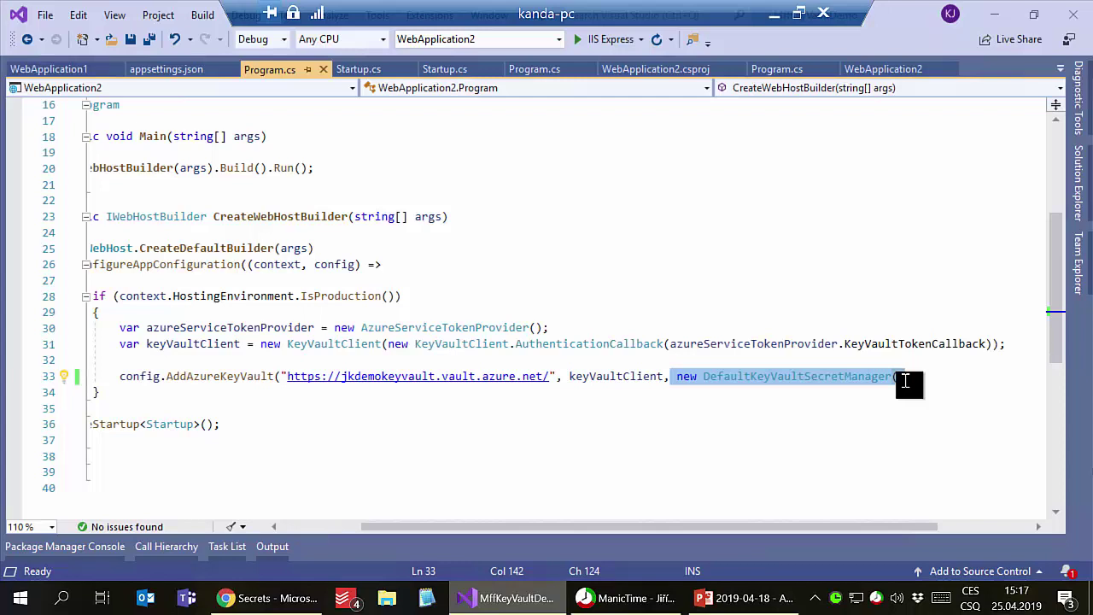
Open the publish page of the WebApplication2 project and check the available publish profiles.
{"action": "left_click", "coordinate": [1078, 198]}
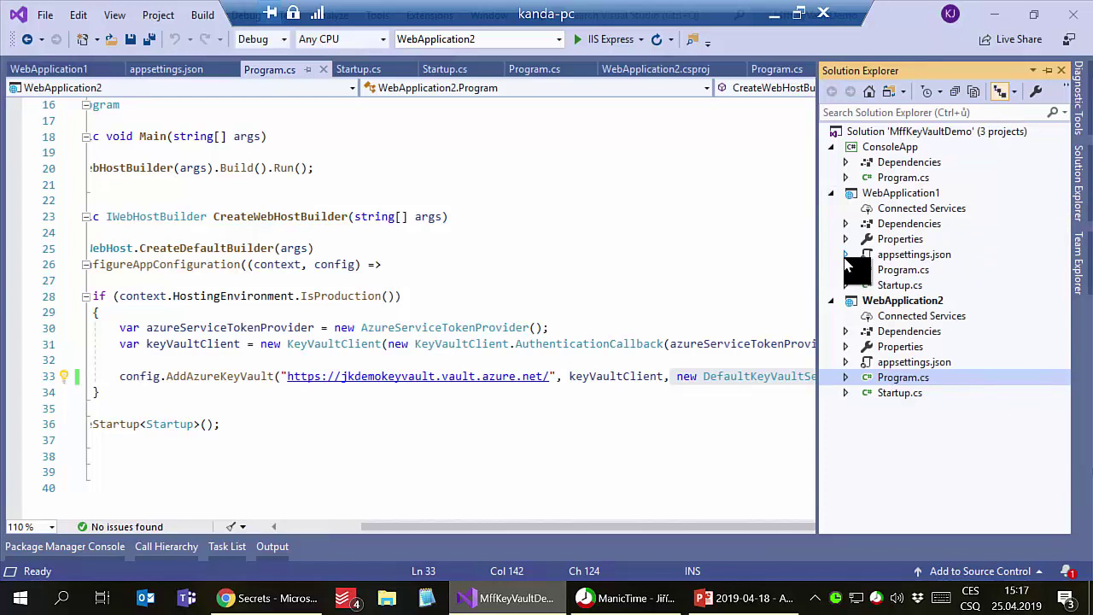
{"action": "right_click", "coordinate": [915, 302]}
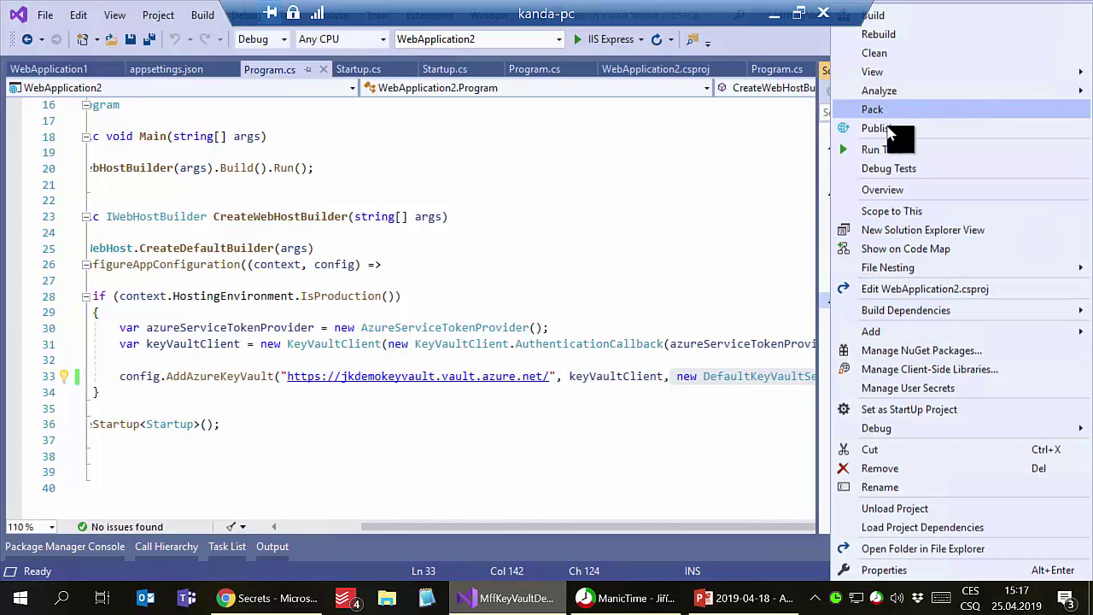
{"action": "key", "text": "Escape"}
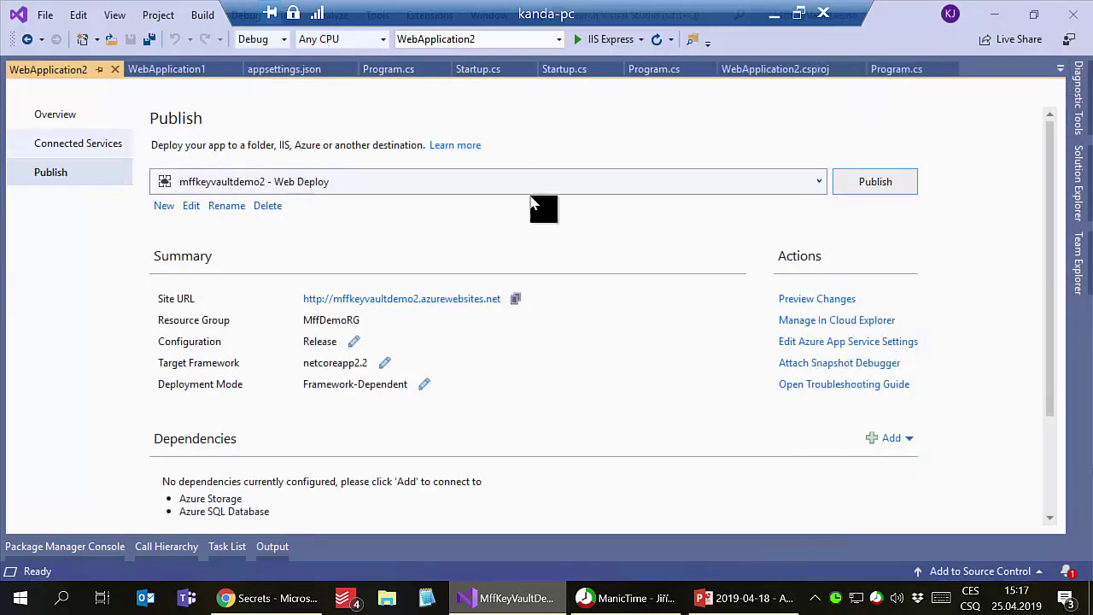
{"action": "left_click", "coordinate": [819, 182]}
{"action": "left_click", "coordinate": [818, 205]}
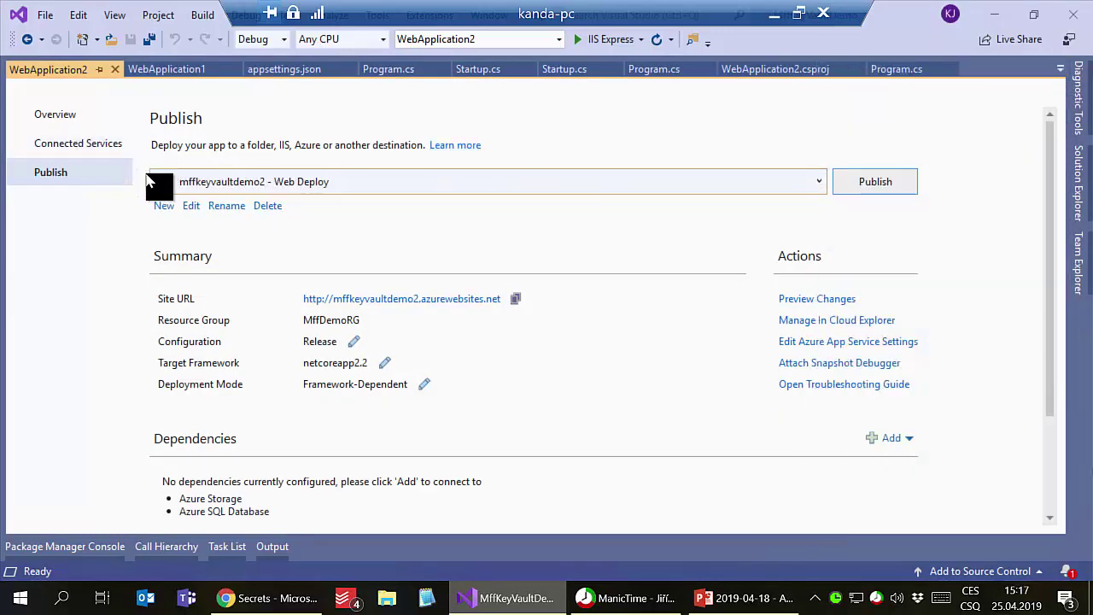
Create a new publish profile for WebApplication2 that targets the existing App Service jkkeyvaultdemo in the KeyVaultDemoRG resource group.
{"action": "left_click", "coordinate": [165, 206]}
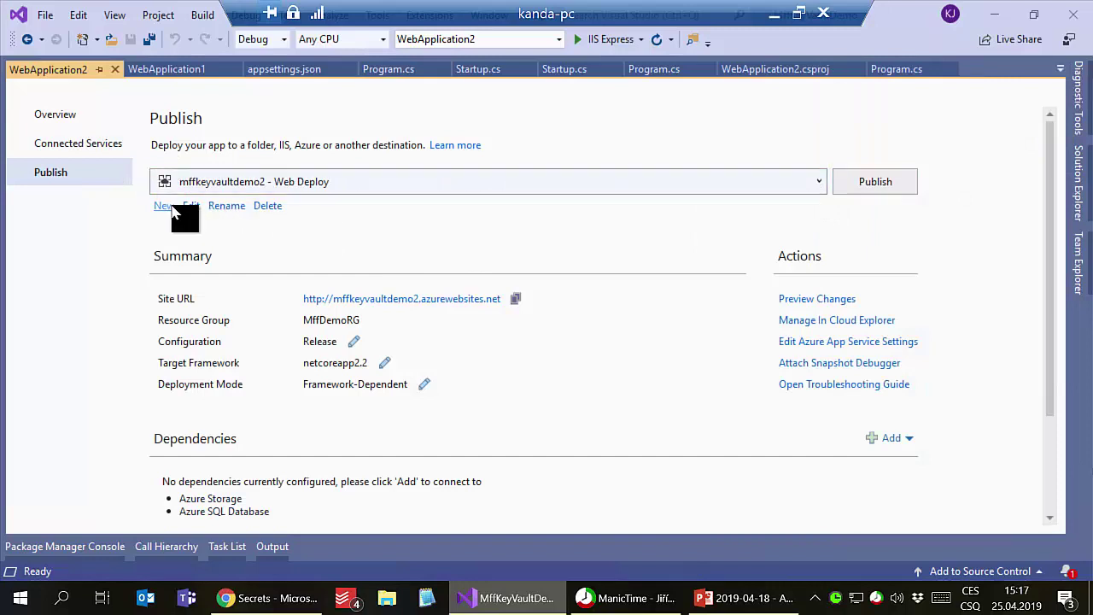
{"action": "left_click", "coordinate": [452, 217]}
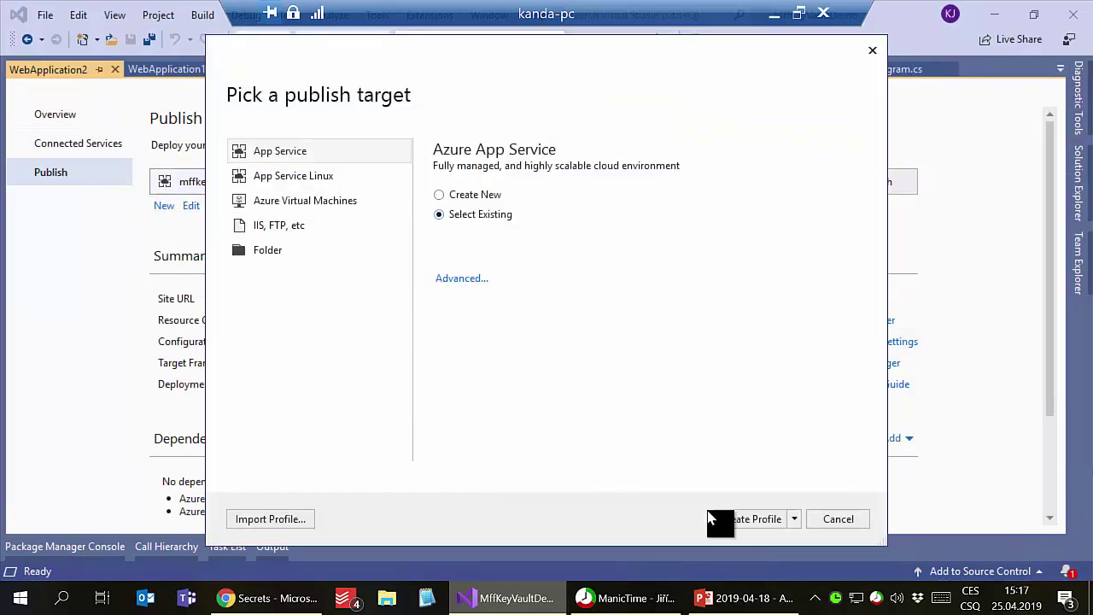
{"action": "left_click", "coordinate": [749, 519]}
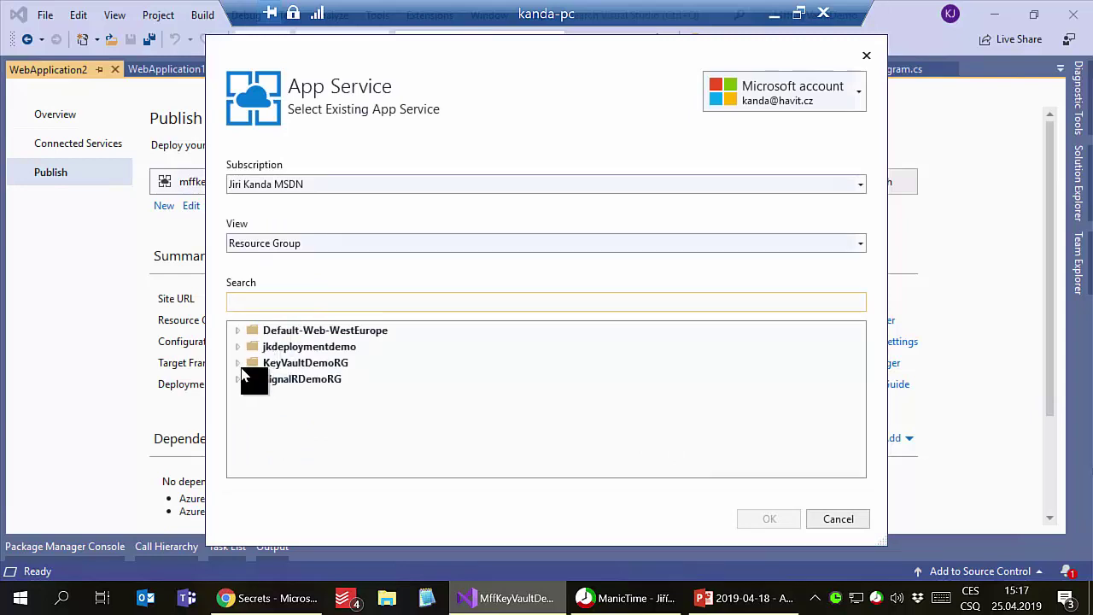
{"action": "left_click", "coordinate": [238, 362]}
{"action": "double_click", "coordinate": [252, 380]}
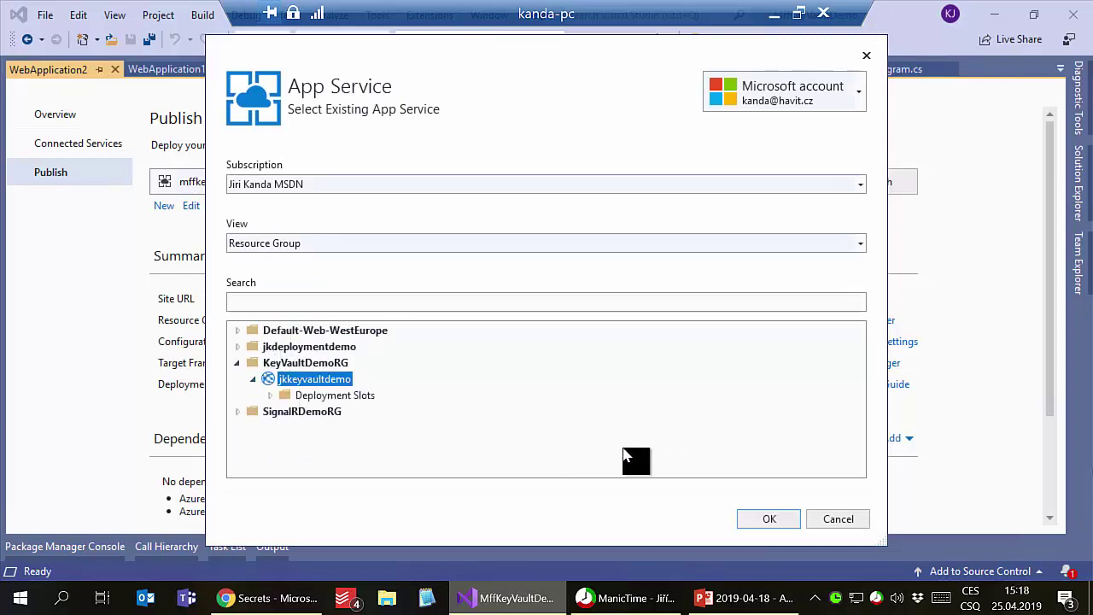
{"action": "left_click", "coordinate": [769, 519]}
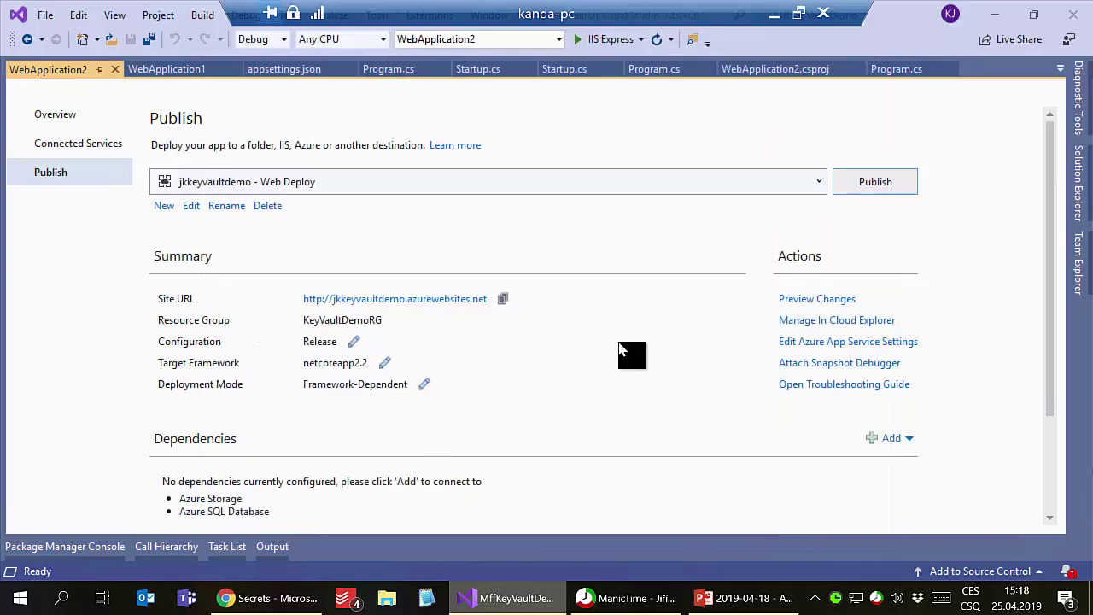
Publish WebApplication2 to the jkkeyvaultdemo App Service and reload the deployed site in the browser.
{"action": "left_click", "coordinate": [880, 183]}
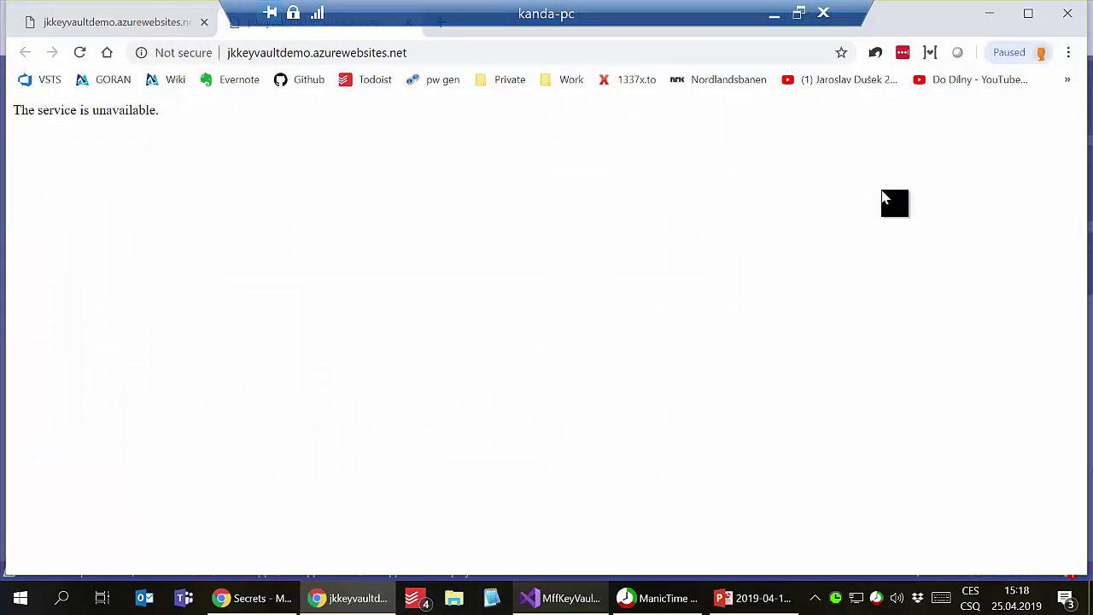
{"action": "key", "text": "F5"}
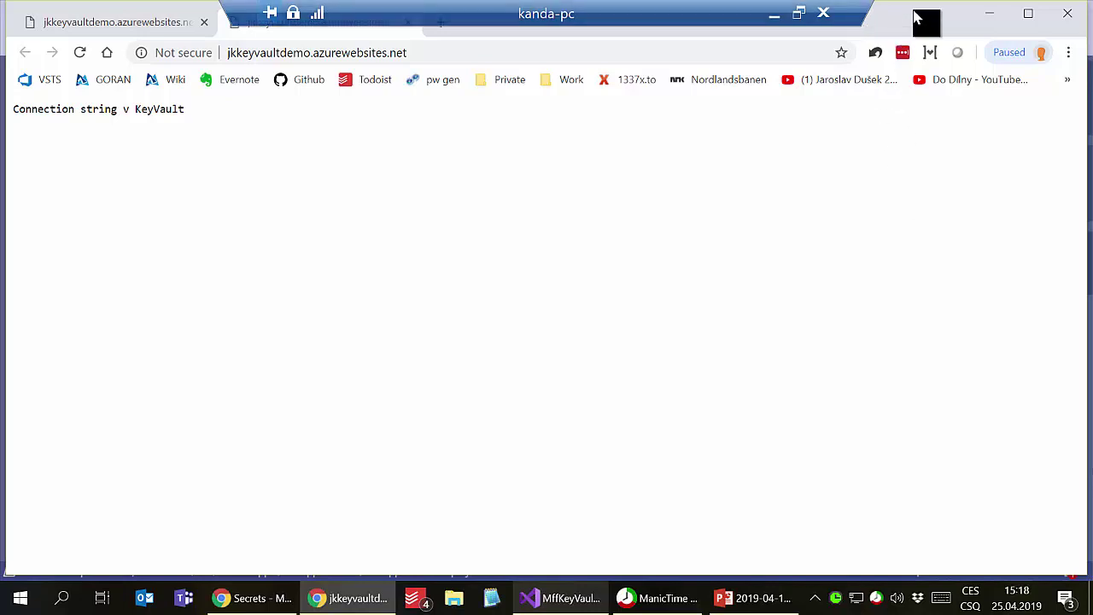
{"action": "mouse_move", "coordinate": [921, 25]}
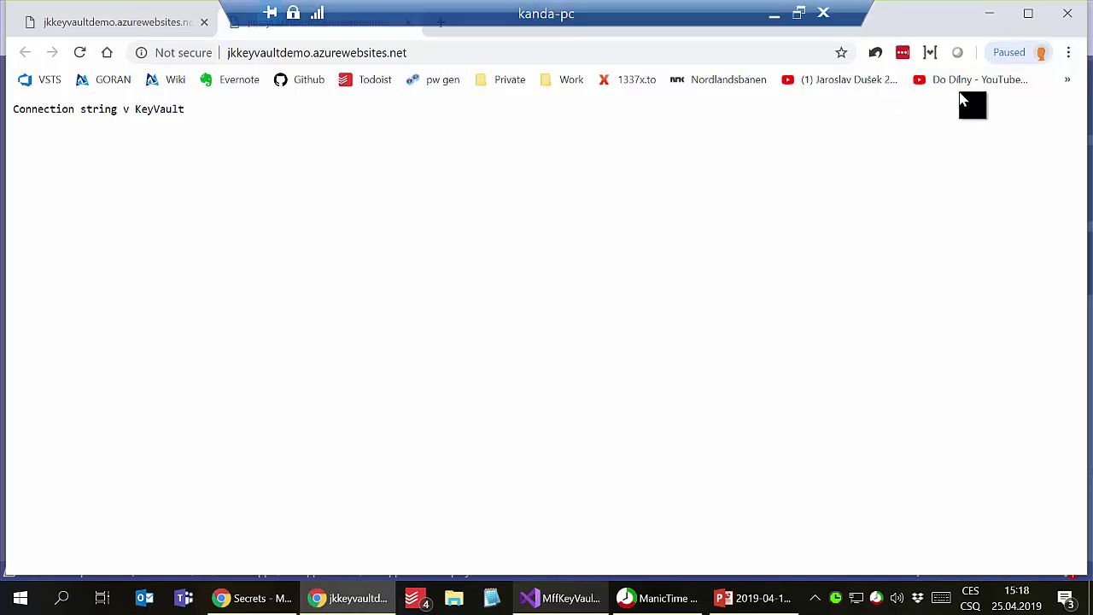